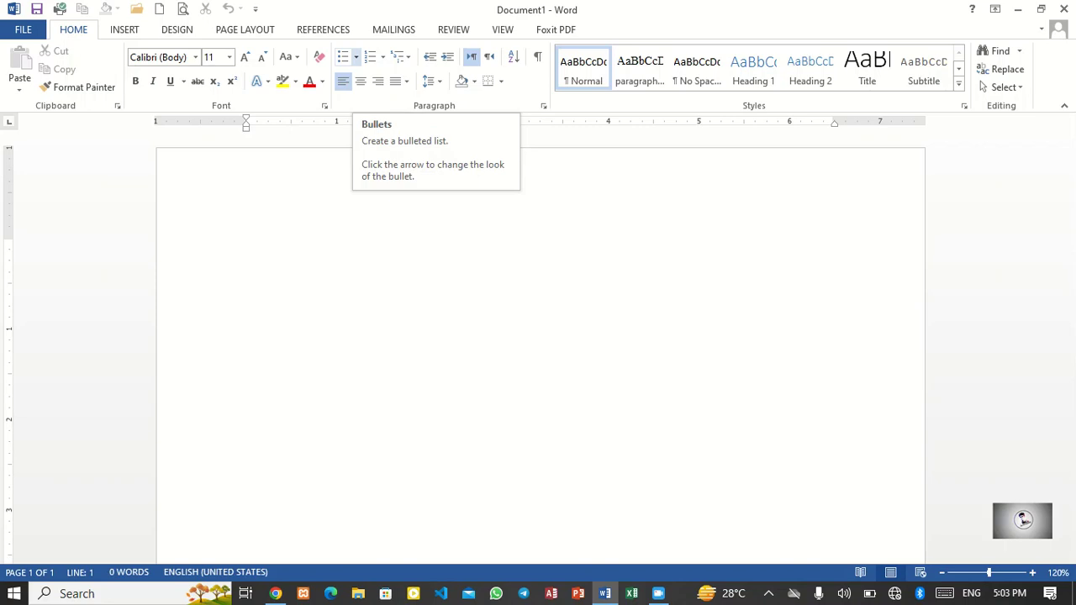
Step: Enter the line Graphic designing at the top of the blank page
left_click(355, 56)
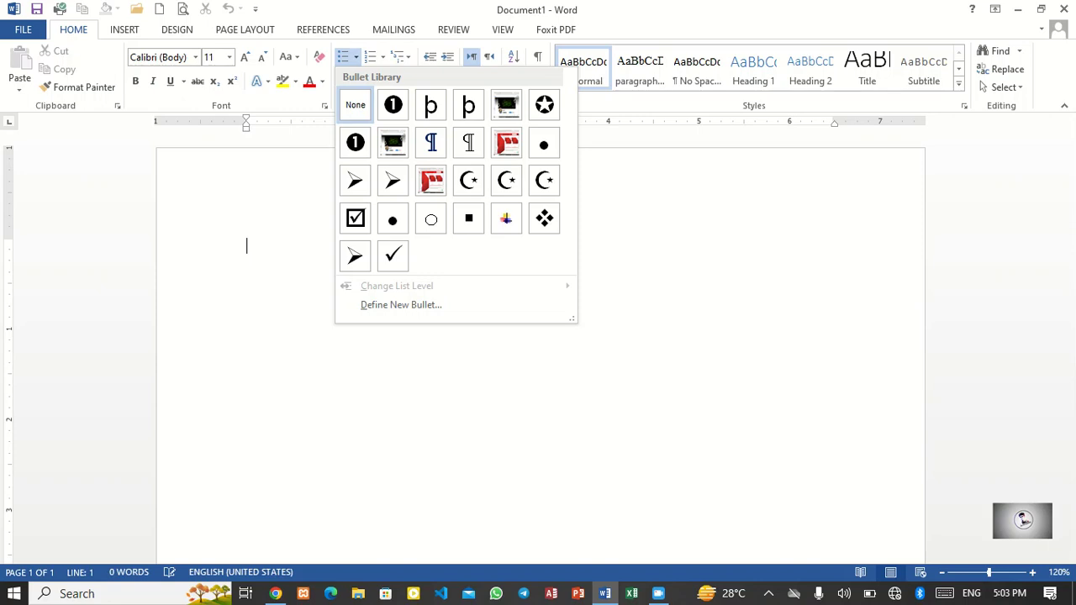
key("Escape")
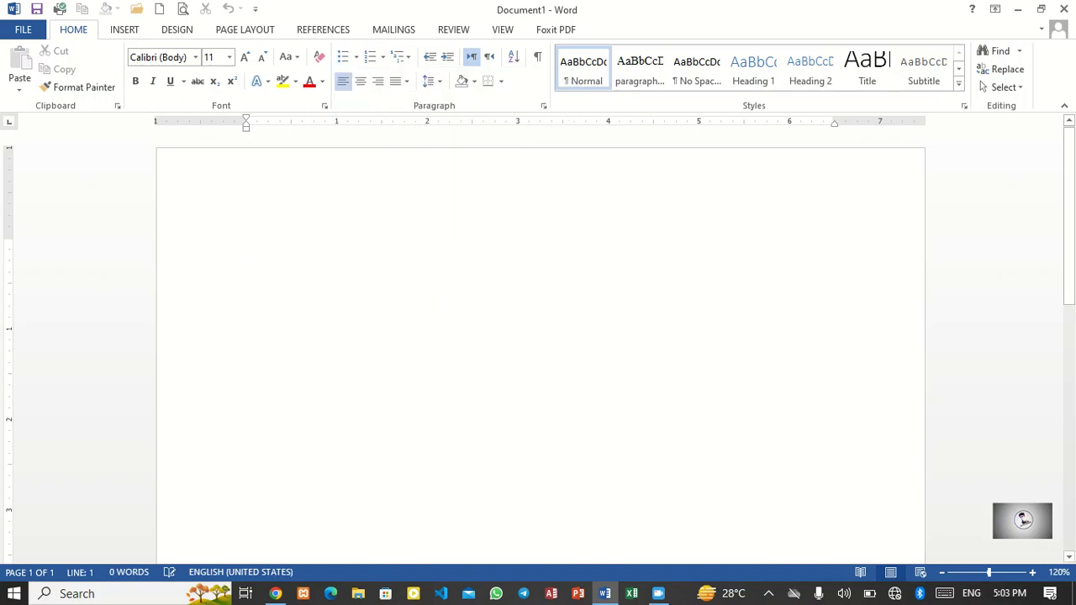
type("graph")
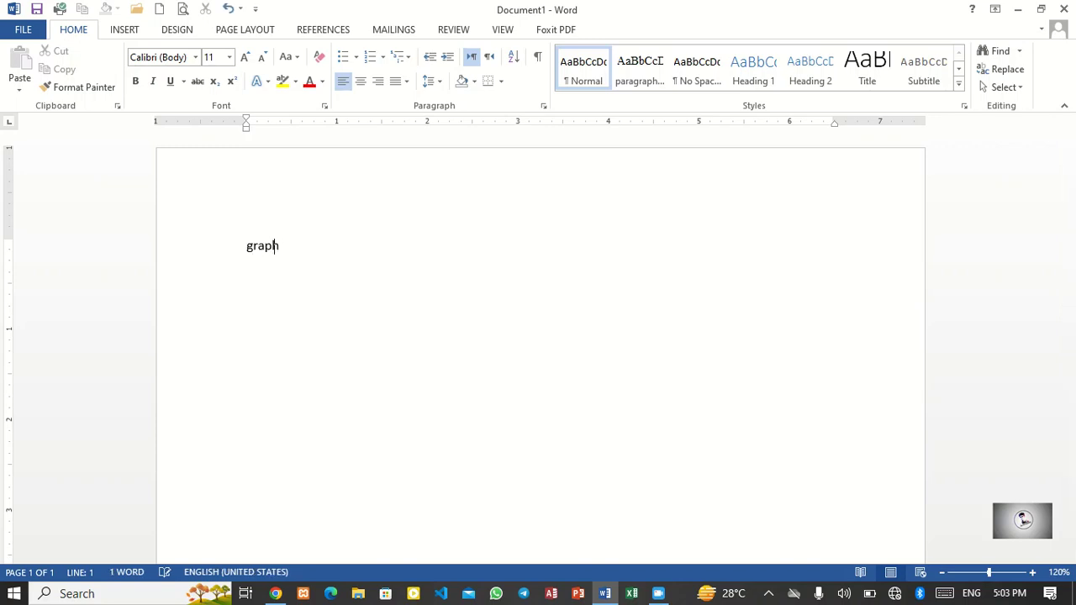
type("ic designe")
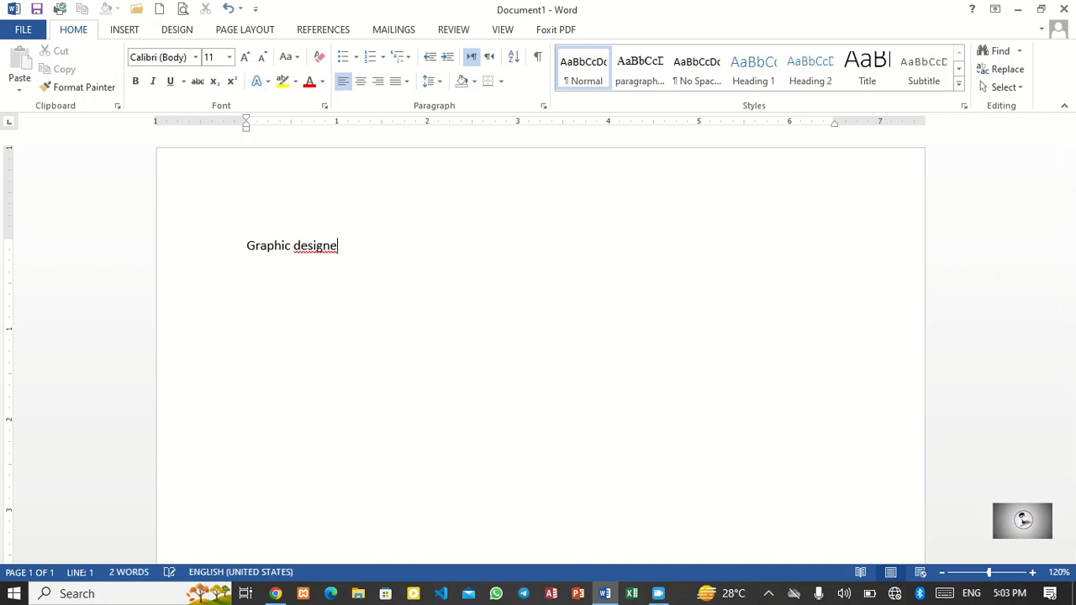
key("BackSpace")
type("ing")
key("Return")
Step: Add the line Adobe Photoshop, accepting the spelling suggestion Photoshop
type("adobe p")
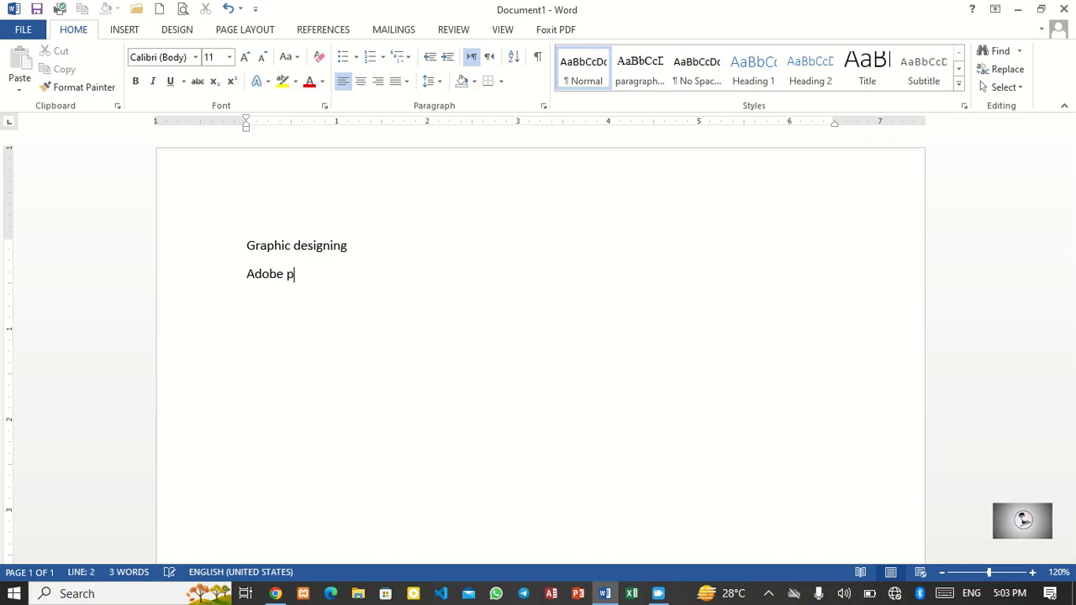
type("hotoshop")
key("Return")
right_click(313, 274)
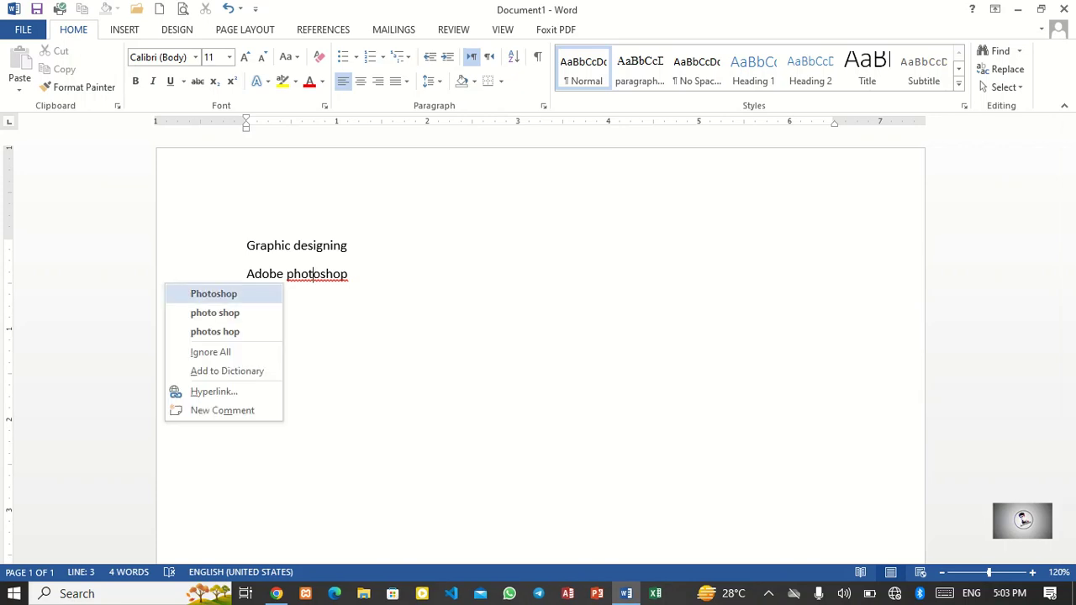
left_click(214, 294)
Step: Add the line Adobe illustration on the third line
key("Down")
type("ado")
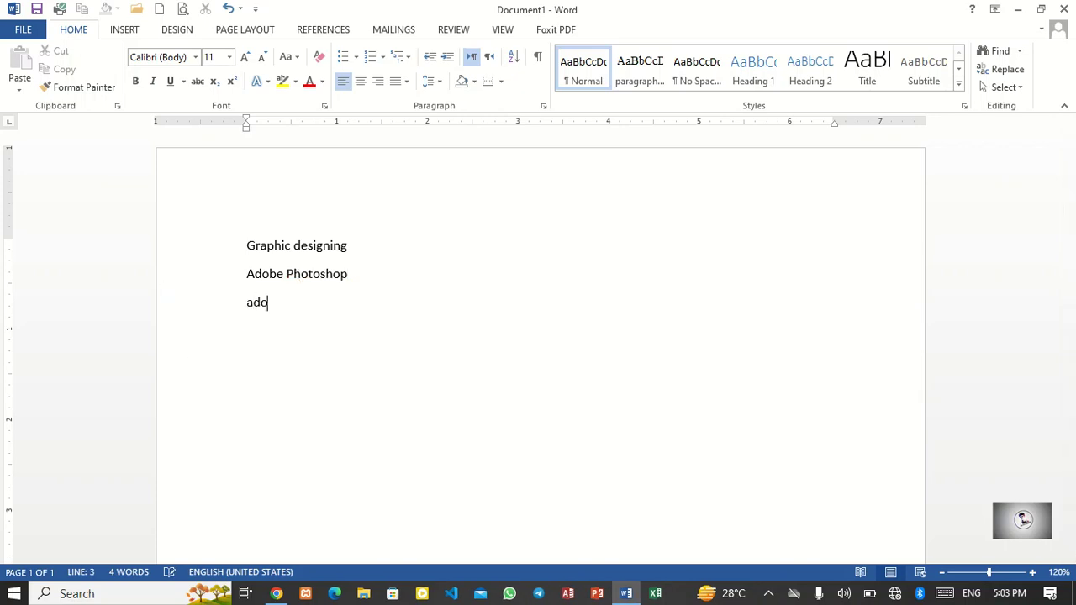
type("be illsut")
key("BackSpace")
key("BackSpace")
key("BackSpace")
type("ustration")
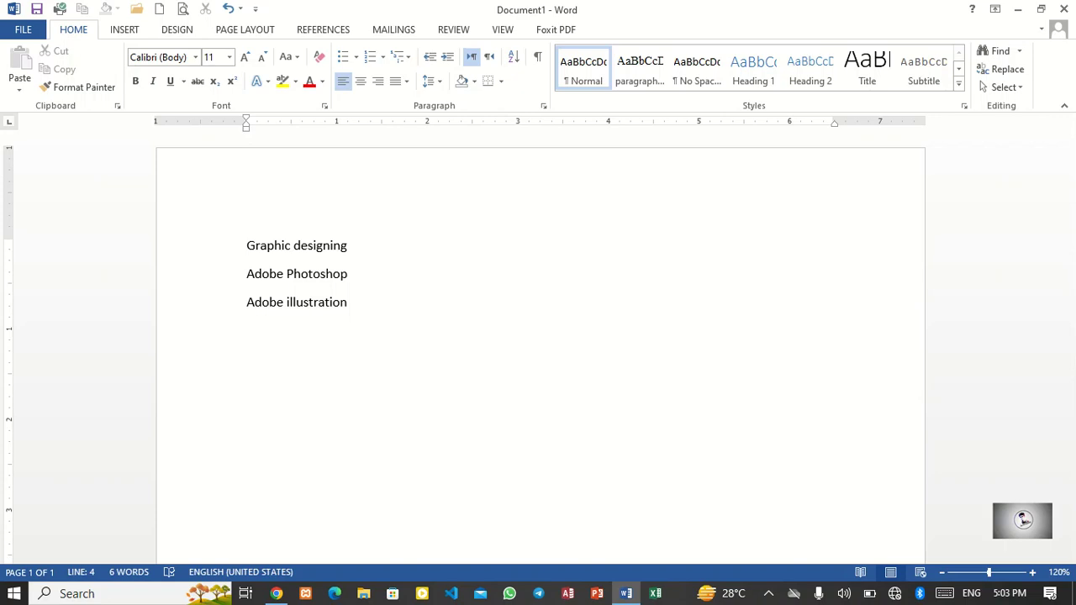
Step: Add the line Coral draw on the fourth line
type("adobe premire")
key("BackSpace")
key("BackSpace")
key("BackSpace")
key("BackSpace")
key("BackSpace")
key("BackSpace")
key("BackSpace")
key("BackSpace")
key("BackSpace")
key("BackSpace")
key("BackSpace")
key("BackSpace")
key("BackSpace")
type("Coral draw")
key("BackSpace")
Step: Add the line Office Automation on the fifth line
type("ms")
key("BackSpace")
key("BackSpace")
type("Mirc")
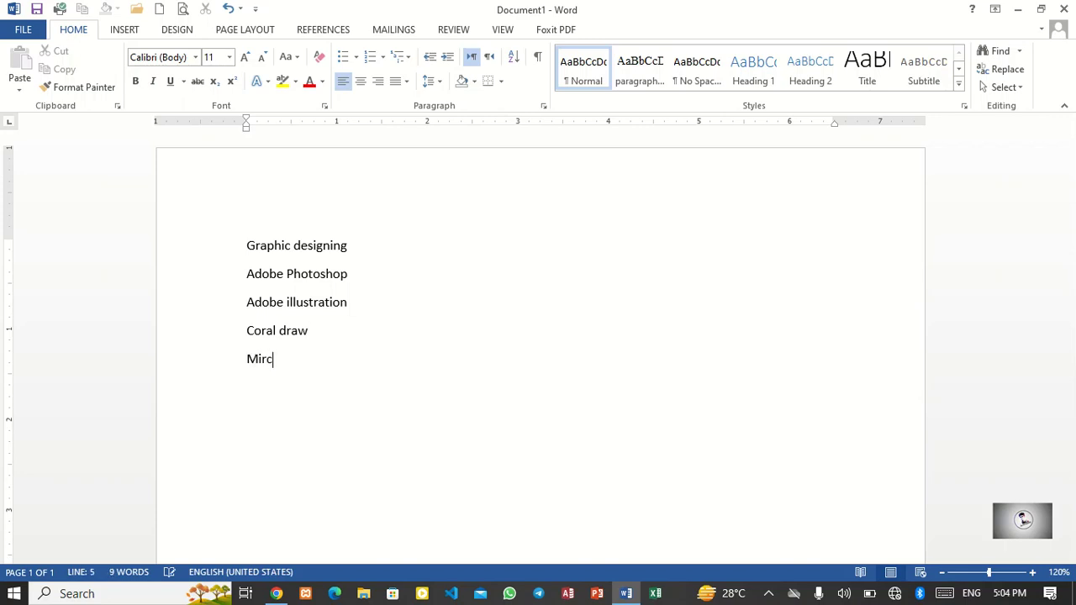
key("BackSpace")
type("cr")
key("BackSpace")
key("BackSpace")
type("rosoft a")
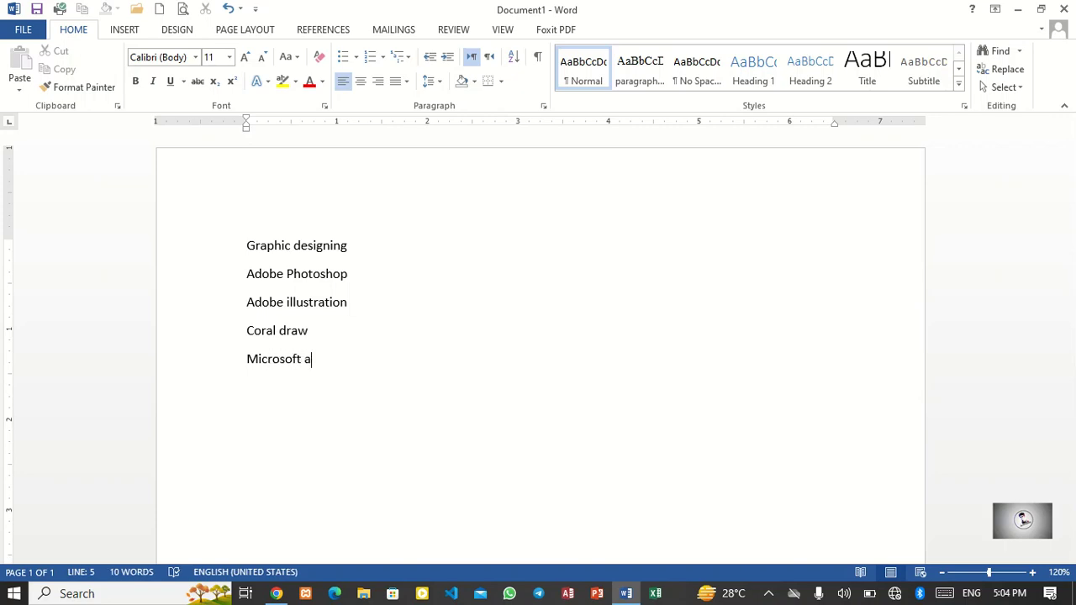
key("BackSpace")
key("BackSpace")
key("BackSpace")
key("BackSpace")
key("BackSpace")
key("BackSpace")
key("BackSpace")
key("BackSpace")
key("BackSpace")
key("BackSpace")
key("BackSpace")
type("o")
key("BackSpace")
type("Office ")
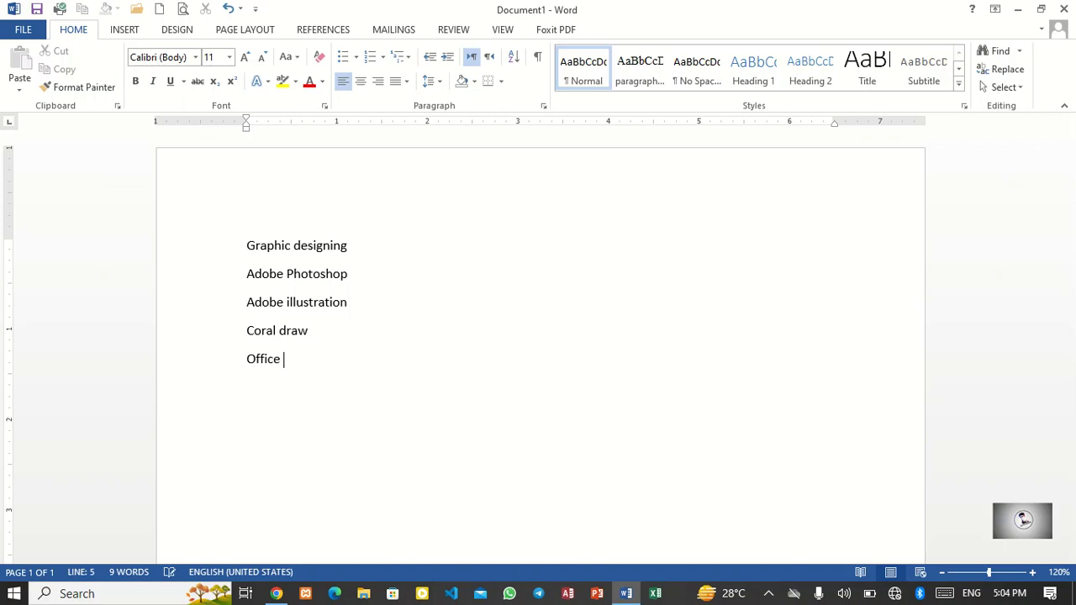
type("Automation")
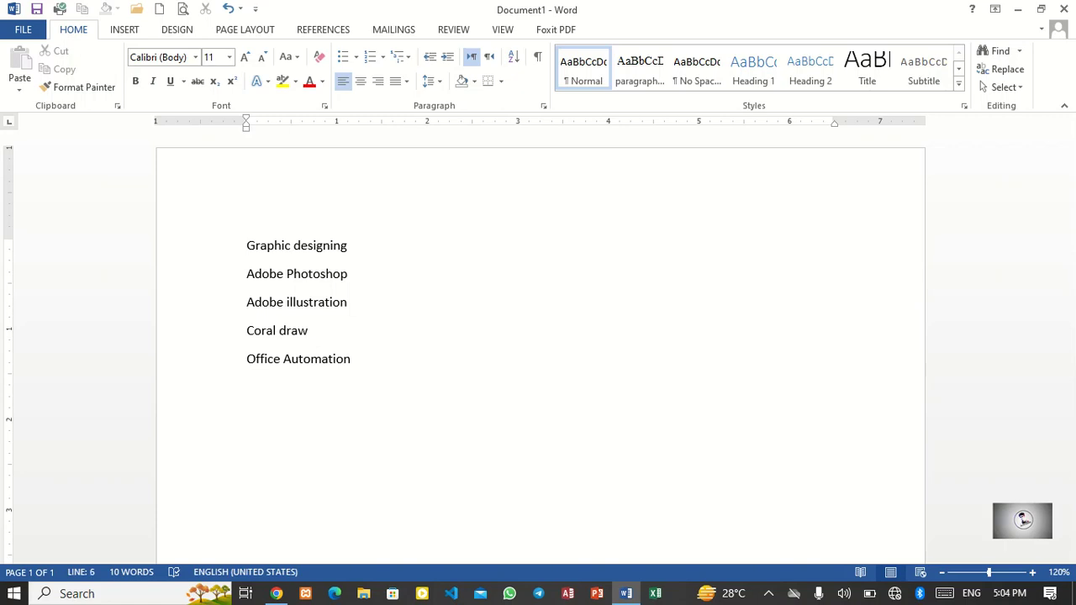
type("MS owrd")
Step: Add the line MS word and start a new line
key("BackSpace")
key("BackSpace")
key("BackSpace")
key("BackSpace")
type("win")
key("BackSpace")
key("BackSpace")
type("ord")
key("Return")
Step: Add the line MS excel and start a new line
type("Ms")
key("BackSpace")
key("BackSpace")
type("S excel")
key("Return")
Step: Add the line MS powerpoint and accept the spelling suggestion PowerPoint
type("Ms")
key("BackSpace")
key("BackSpace")
type("S powerpo")
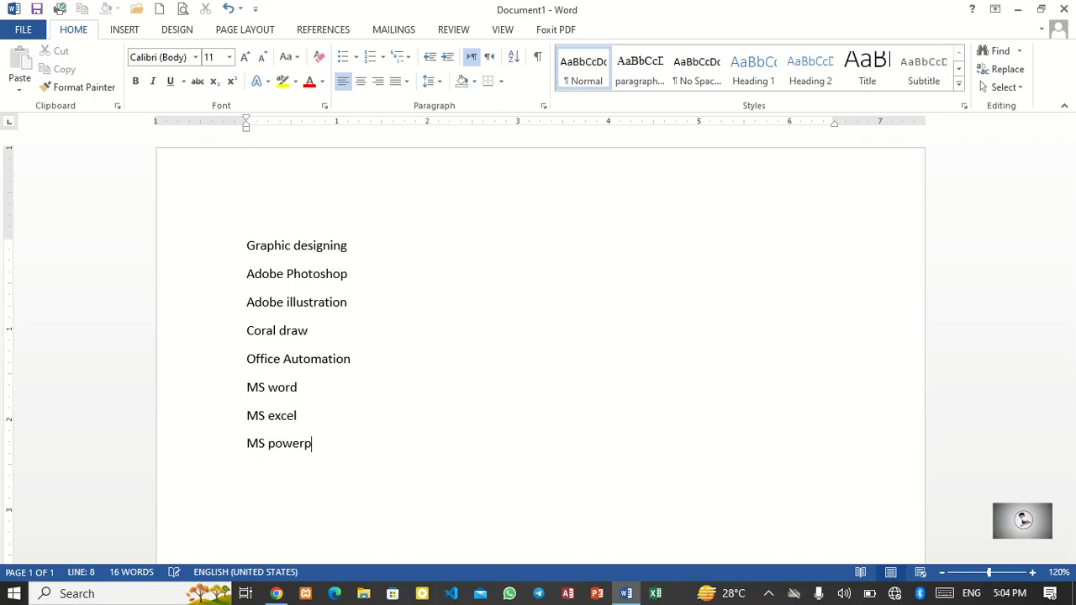
key("BackSpace")
type("oint")
right_click(305, 444)
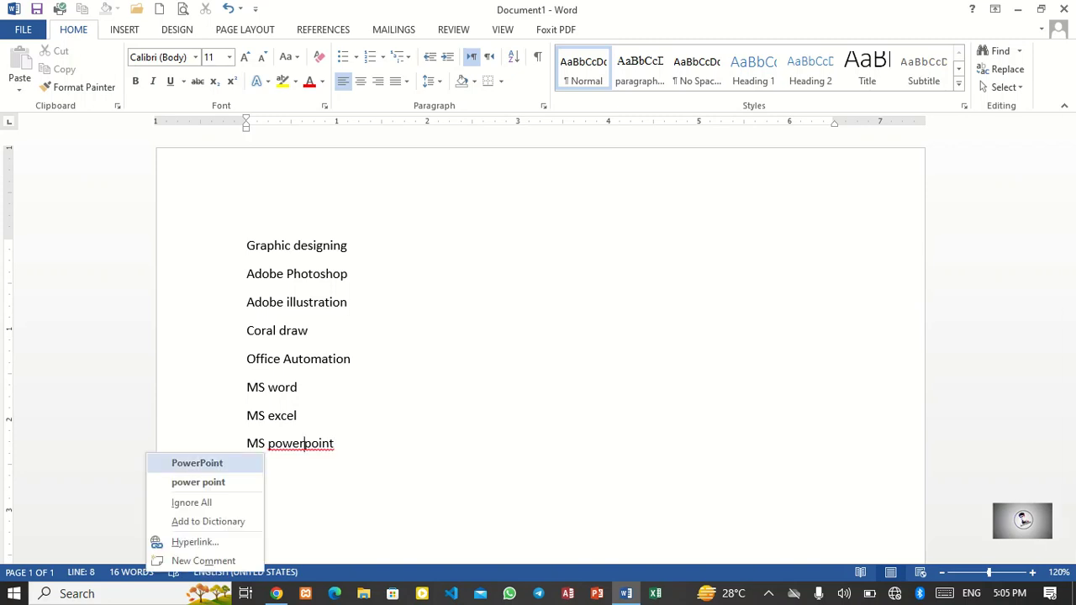
left_click(199, 464)
Step: Select all eight lines and format them as a bulleted list
left_click_drag(229, 446, 229, 388)
left_click_drag(229, 275, 229, 247)
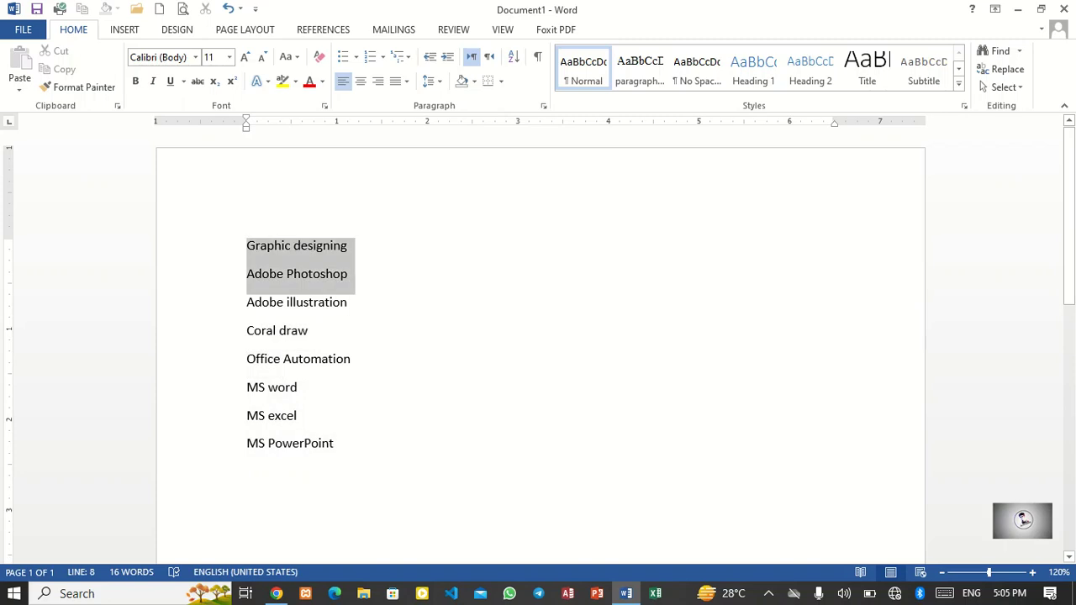
left_click_drag(229, 445, 228, 246)
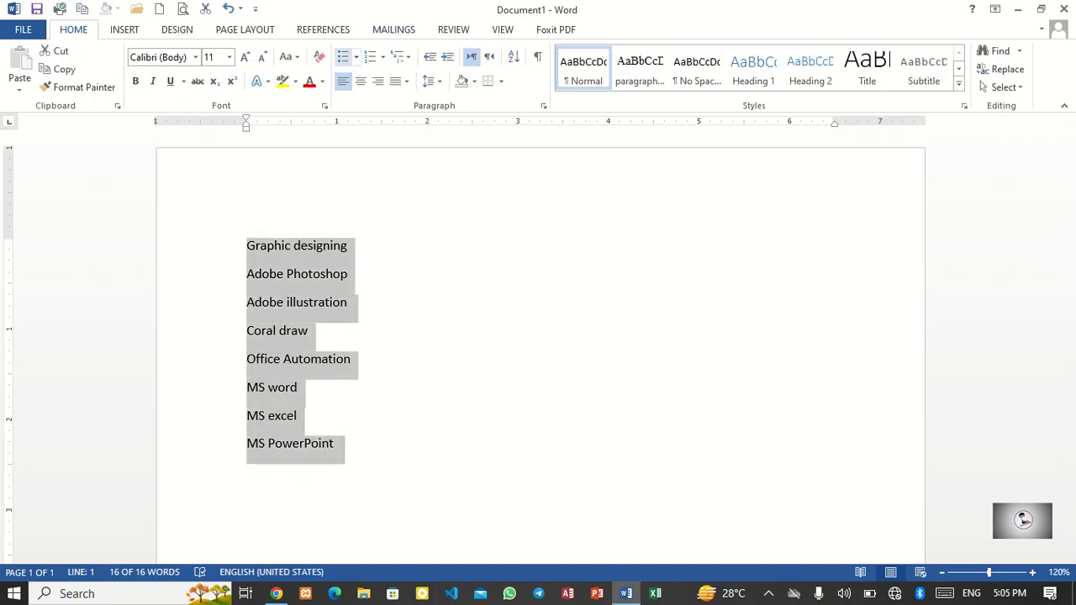
left_click(343, 56)
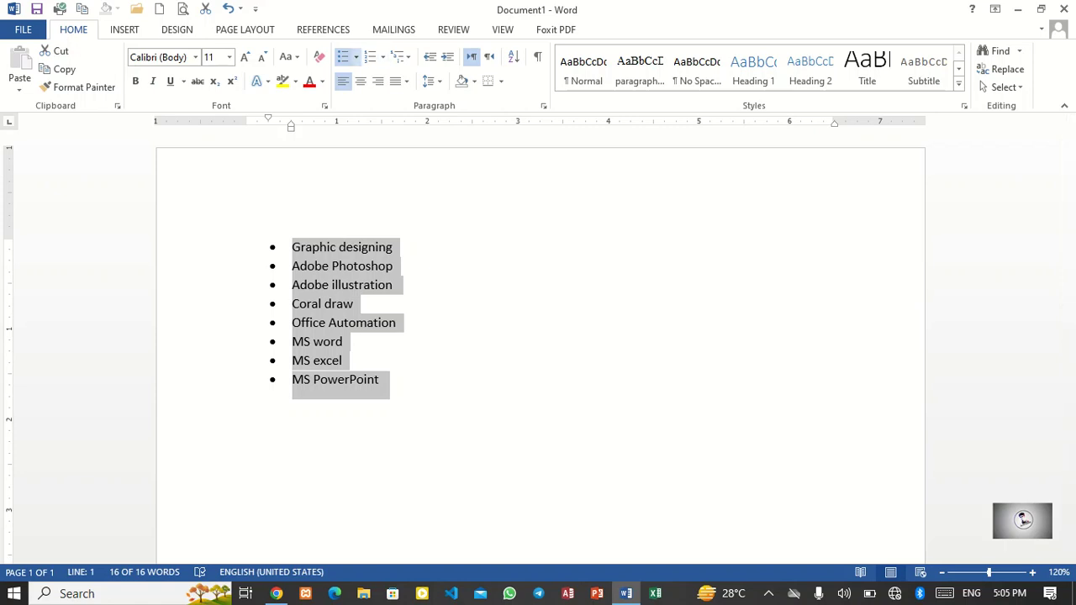
Step: Switch the list's bullets to hollow circles, then to the star symbol
left_click(355, 57)
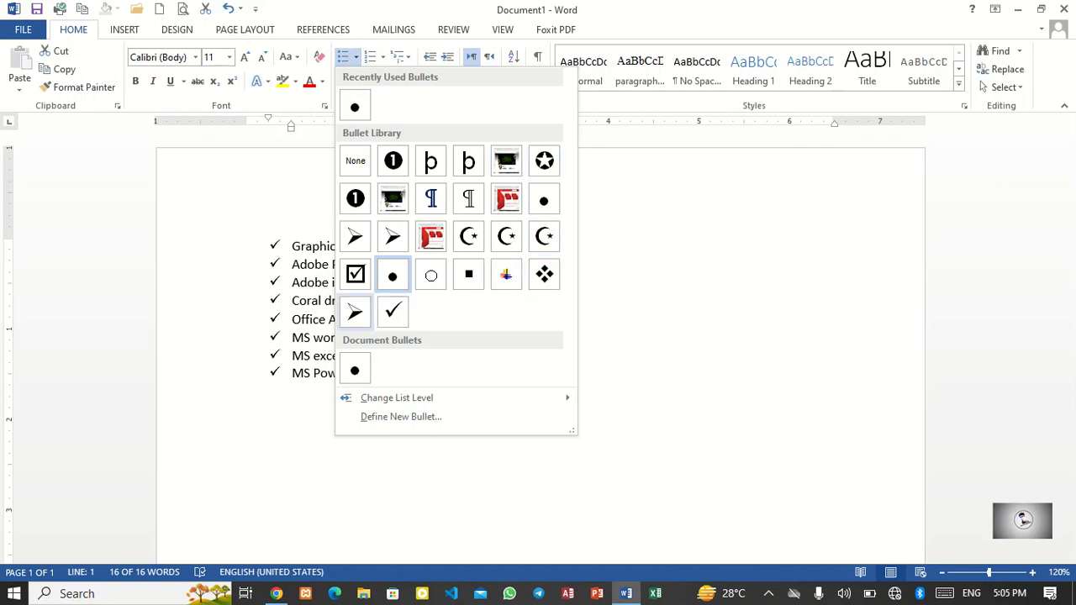
left_click(430, 275)
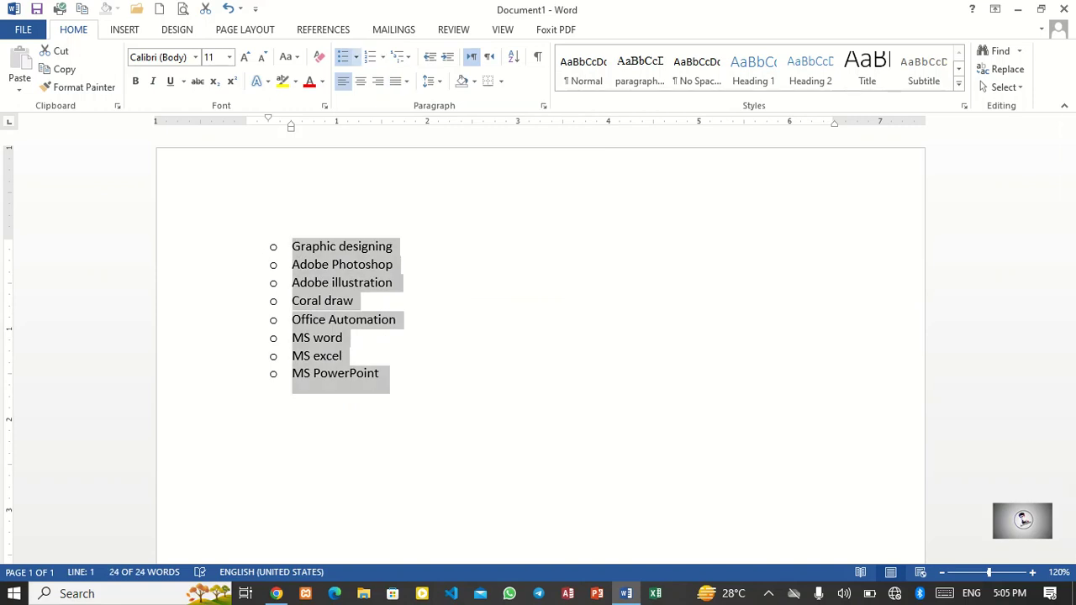
left_click(356, 56)
left_click(545, 158)
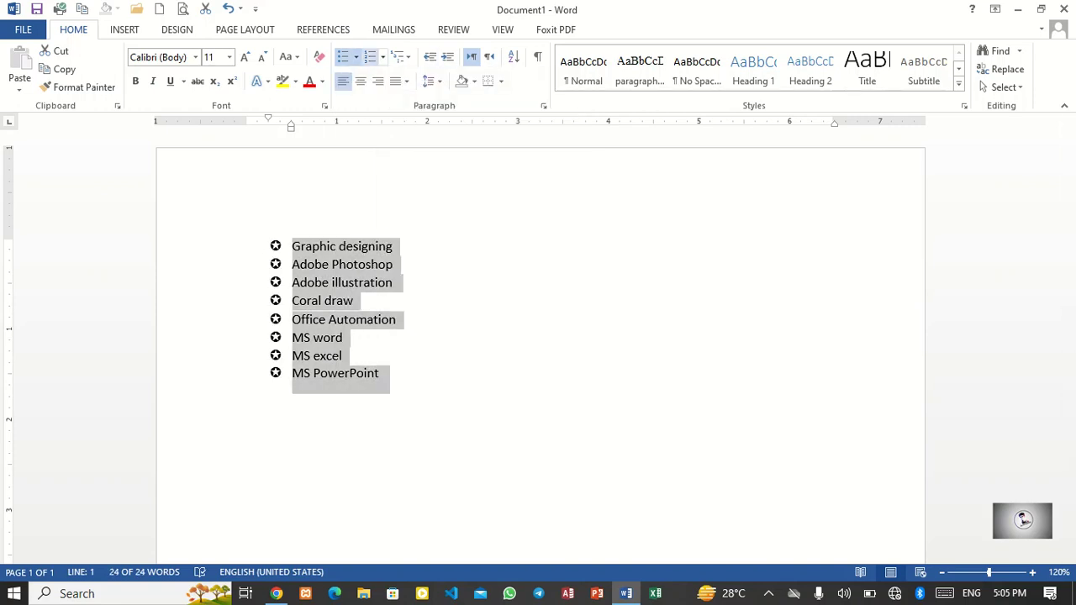
Step: Change the list to the second list level and undo it
left_click(355, 57)
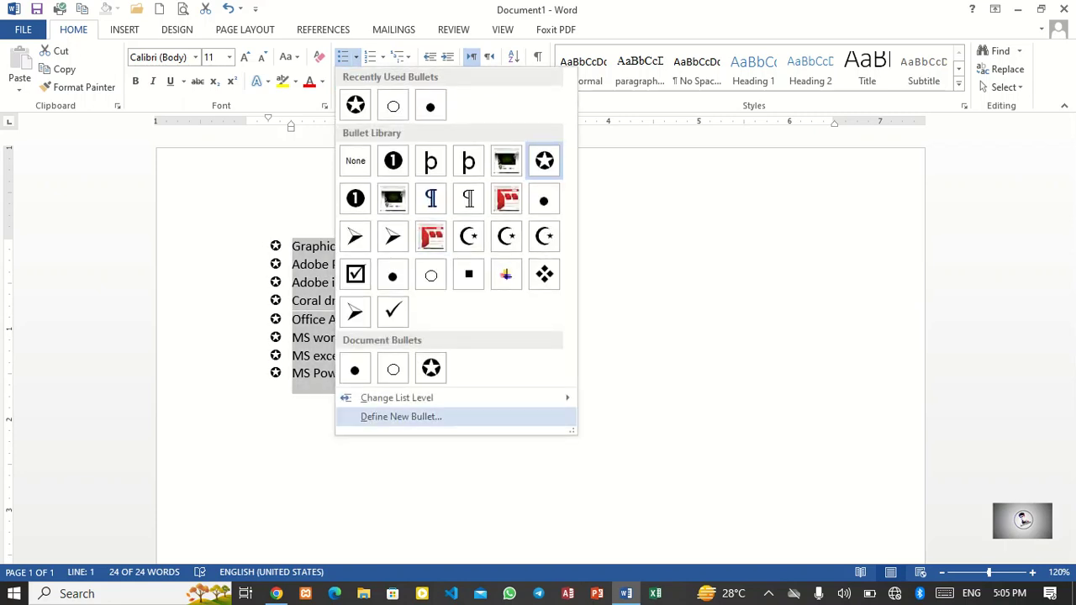
mouse_move(396, 398)
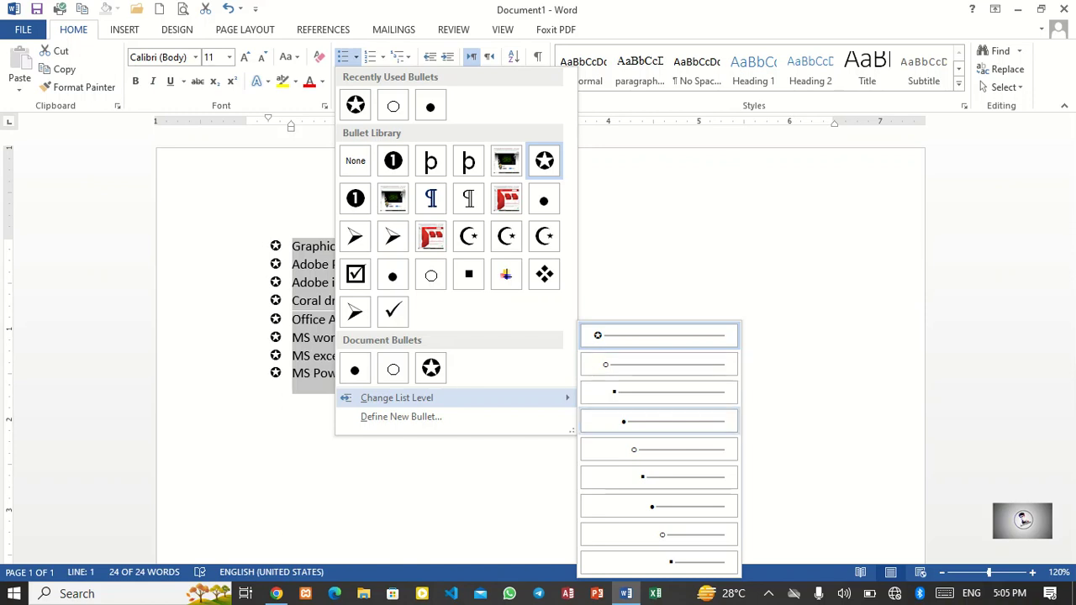
left_click(659, 364)
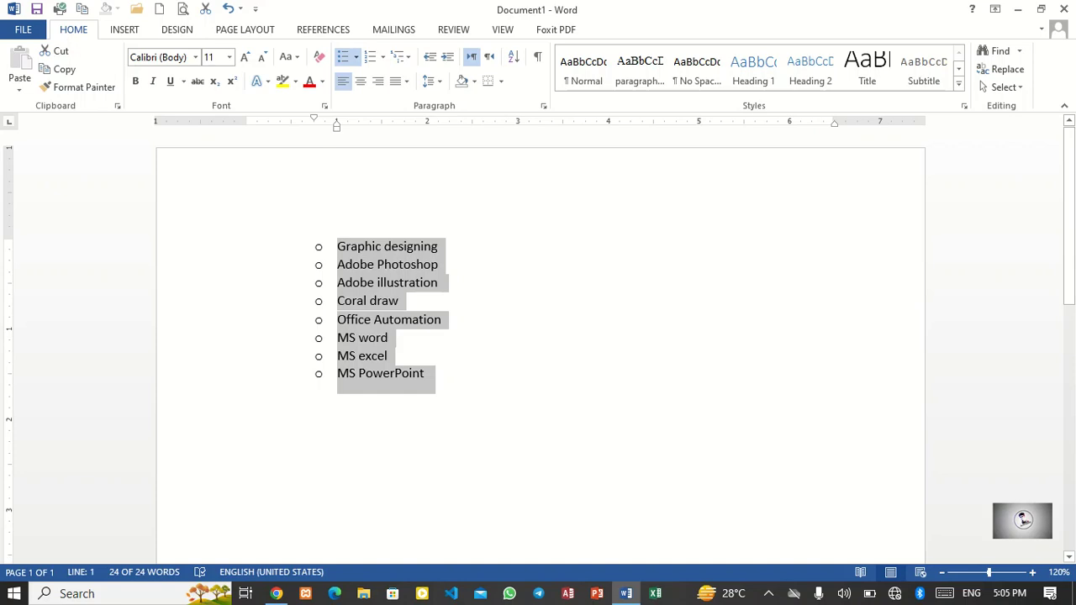
key("ctrl+z")
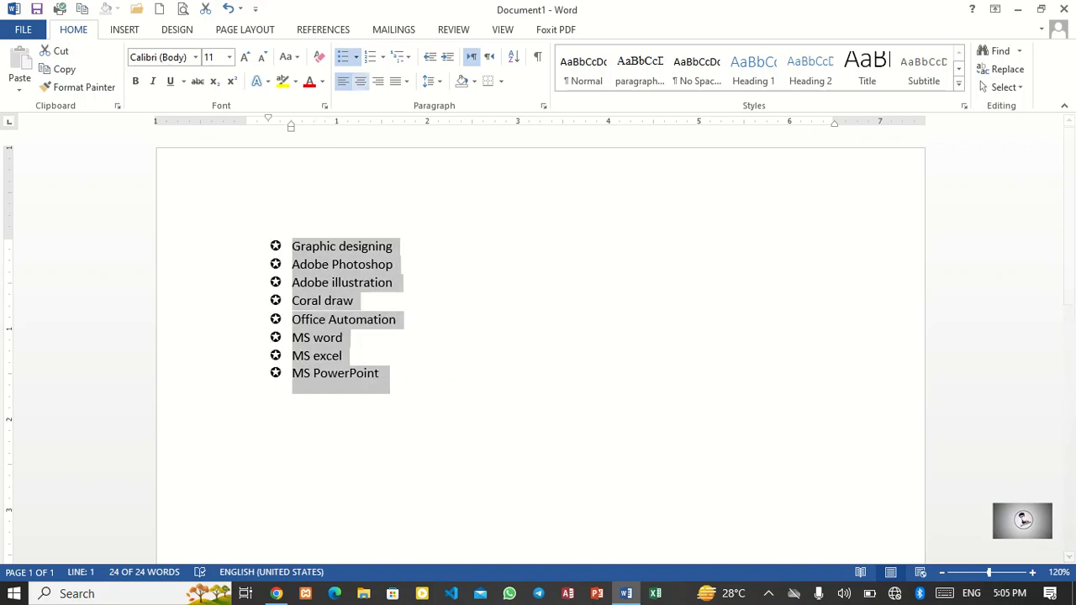
left_click(356, 56)
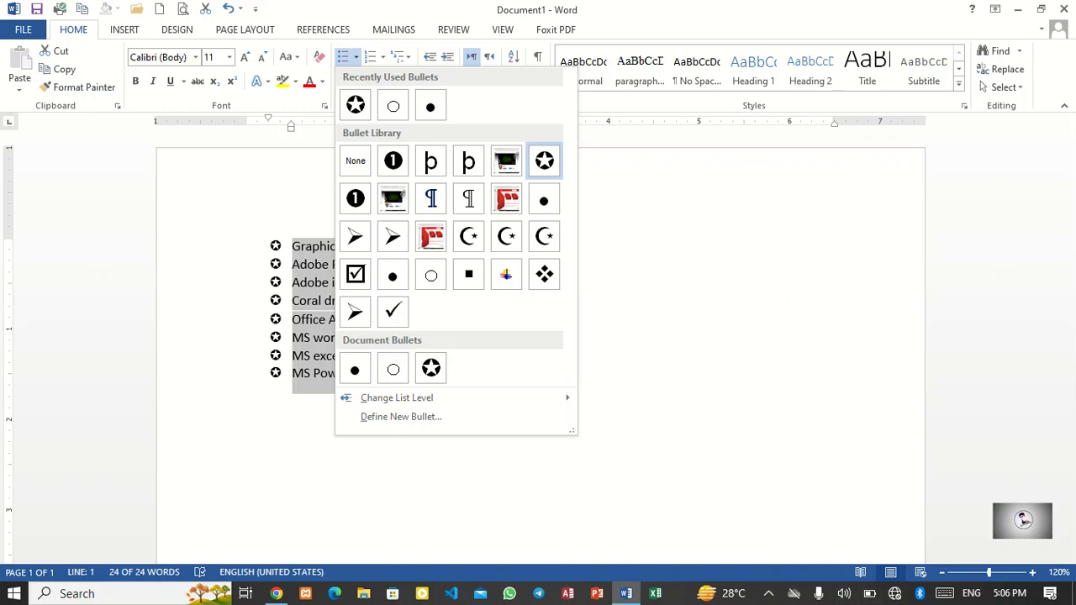
left_click(769, 593)
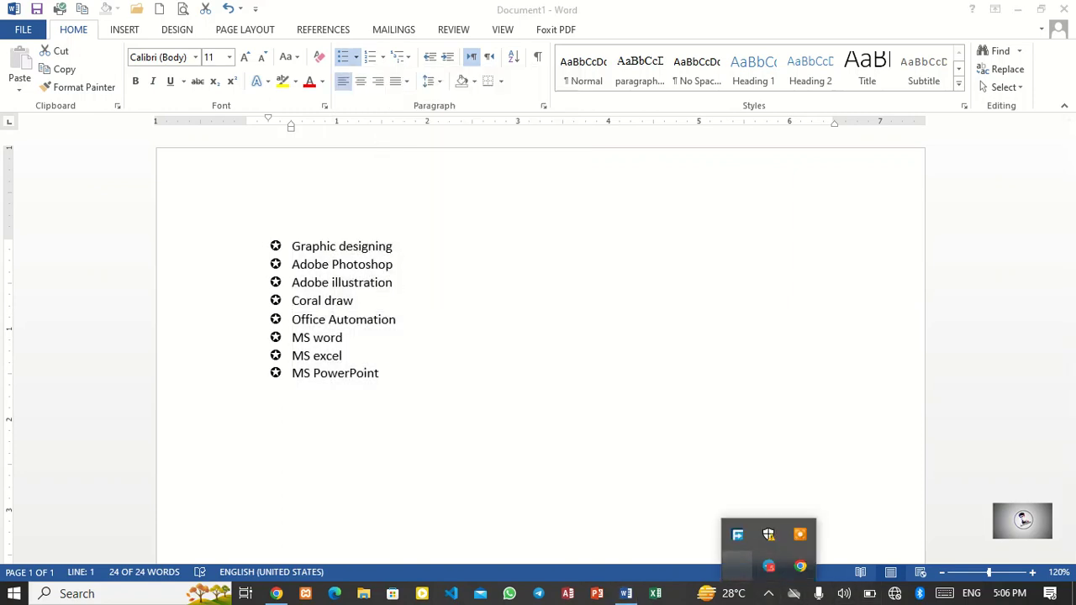
left_click(737, 566)
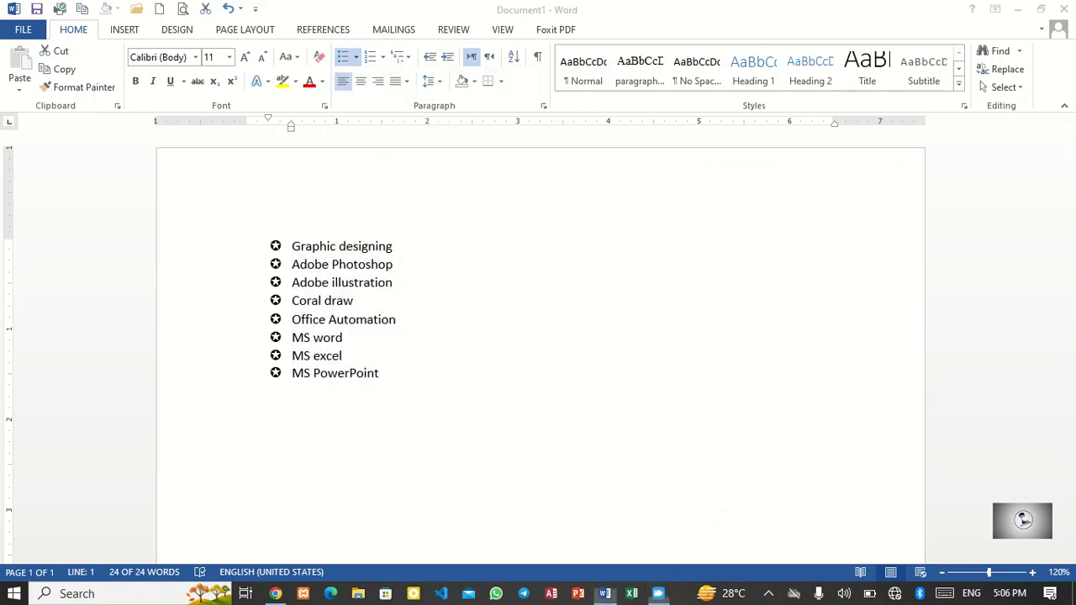
key("ctrl+a")
left_click(359, 265)
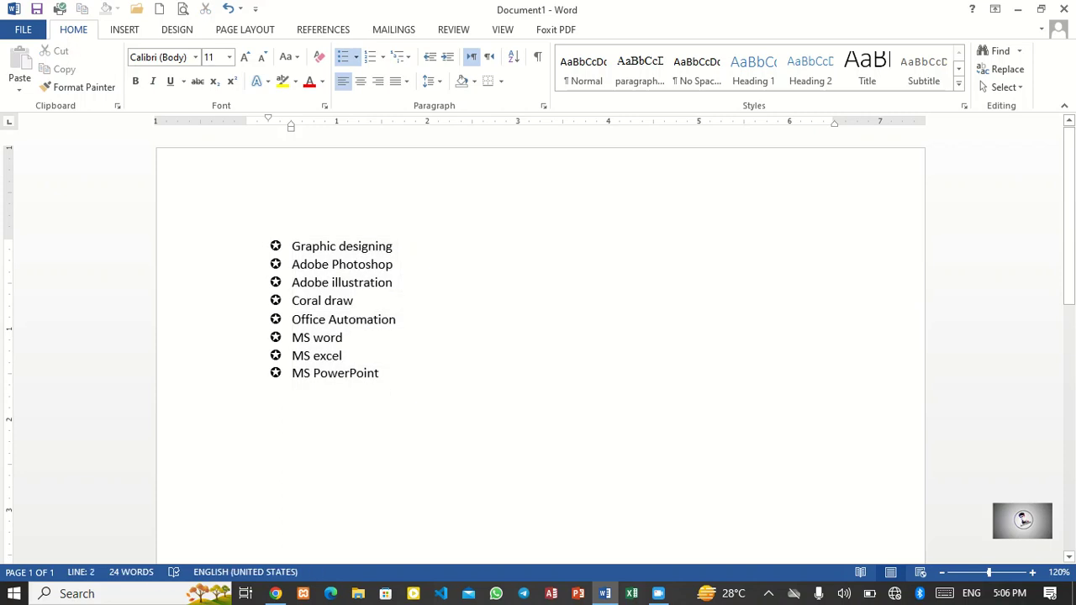
left_click(357, 57)
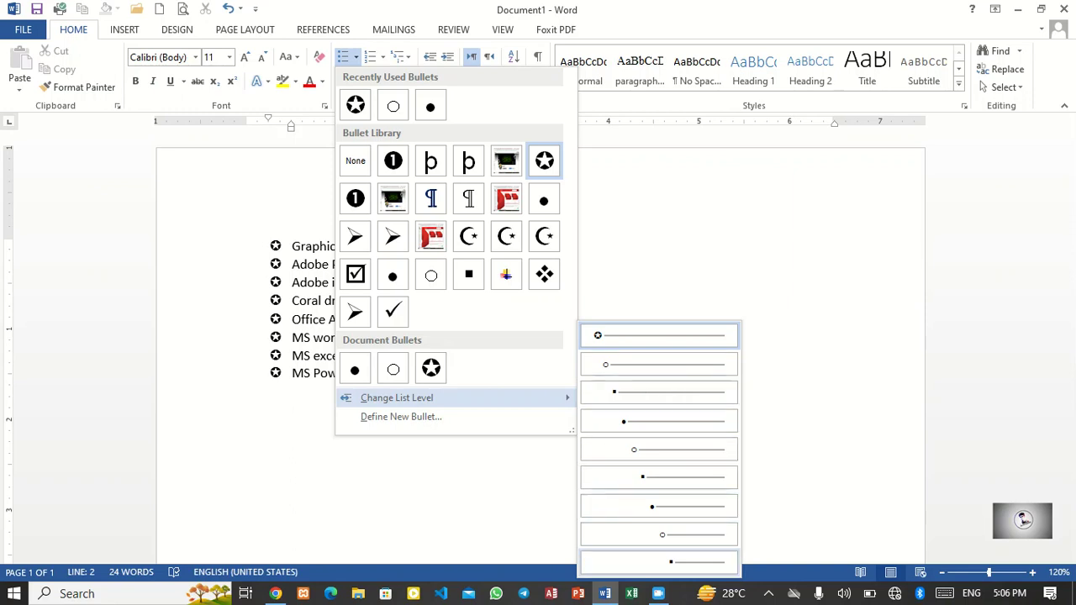
key("Escape")
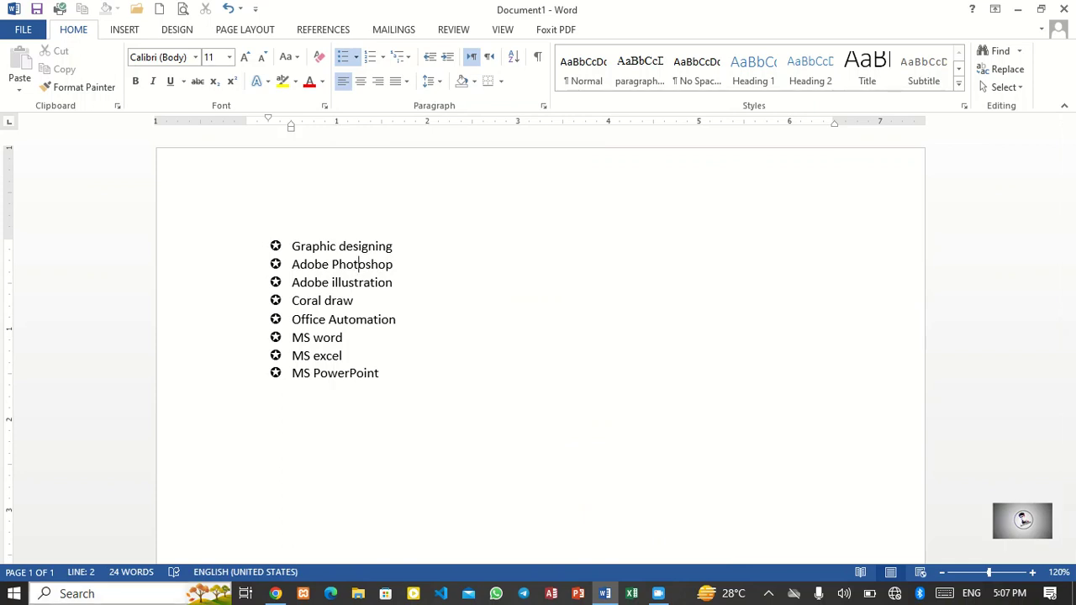
Step: Search Windows for Paint and open it
key("super+s")
type("pa")
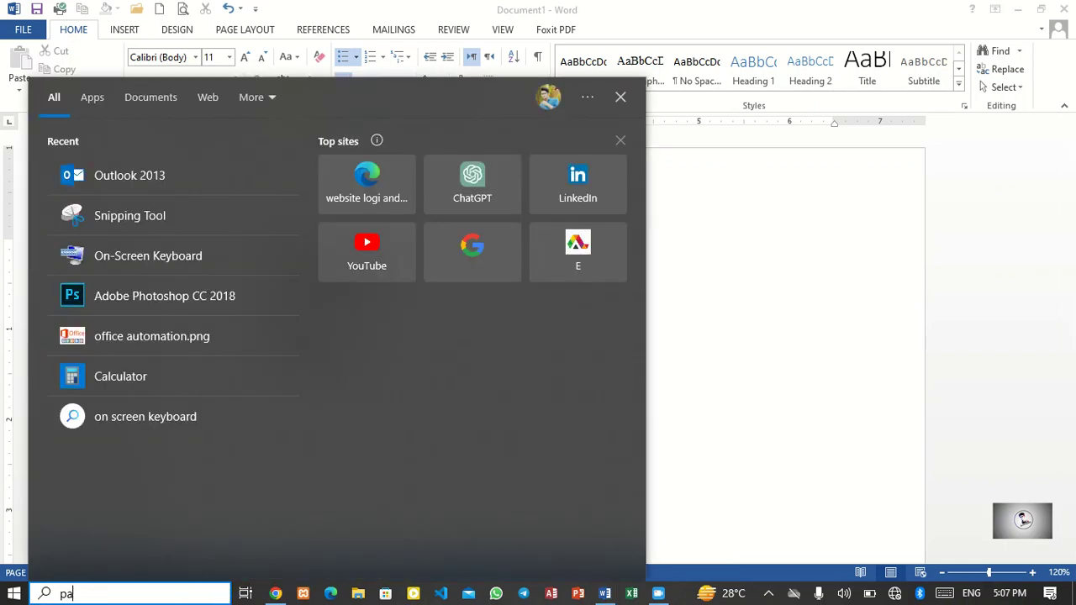
type("in")
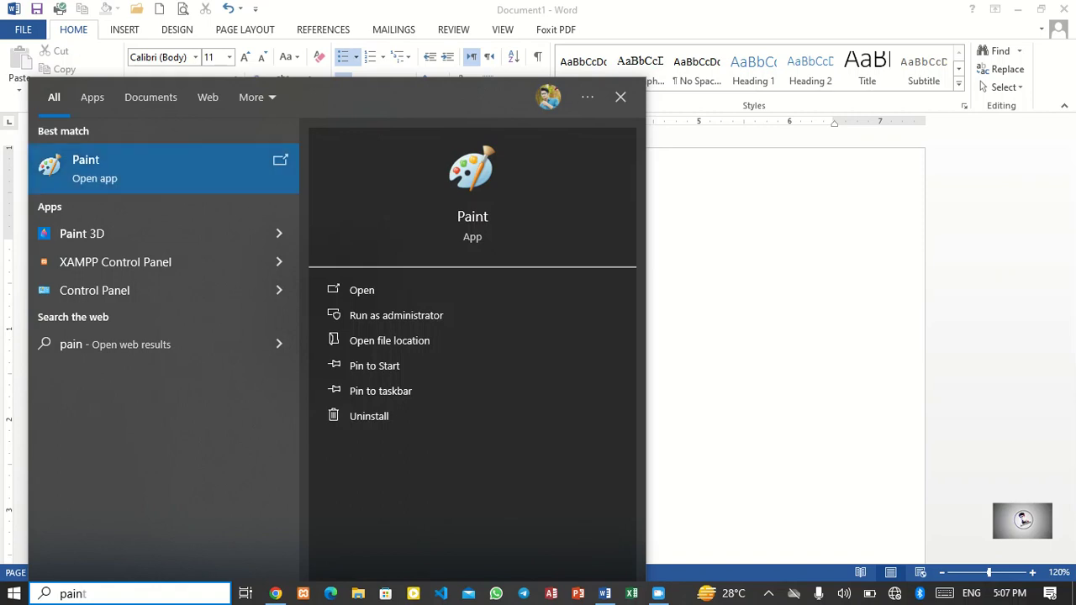
key("Escape")
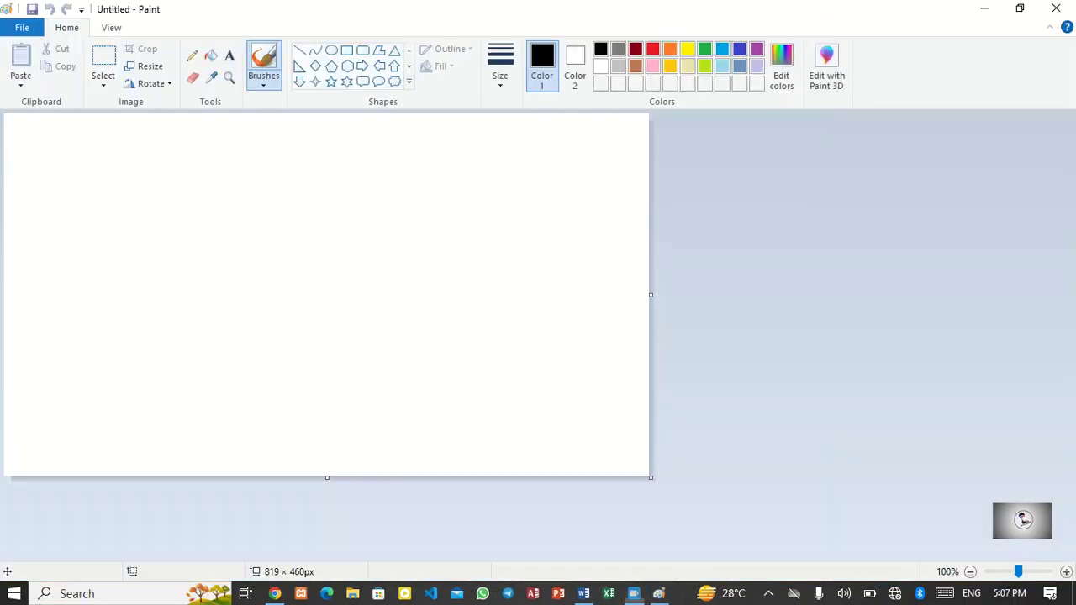
Step: Handwrite Heading with an arrow pointing to Level 2 on the Paint canvas
mouse_move(134, 175)
left_mouse_down()
mouse_move(132, 188)
mouse_move(160, 189)
mouse_move(186, 212)
left_mouse_up()
mouse_move(194, 175)
left_mouse_down()
mouse_move(203, 207)
mouse_move(221, 195)
mouse_move(251, 197)
mouse_move(238, 184)
mouse_move(344, 185)
mouse_move(348, 195)
mouse_move(384, 187)
left_mouse_up()
left_click(310, 170)
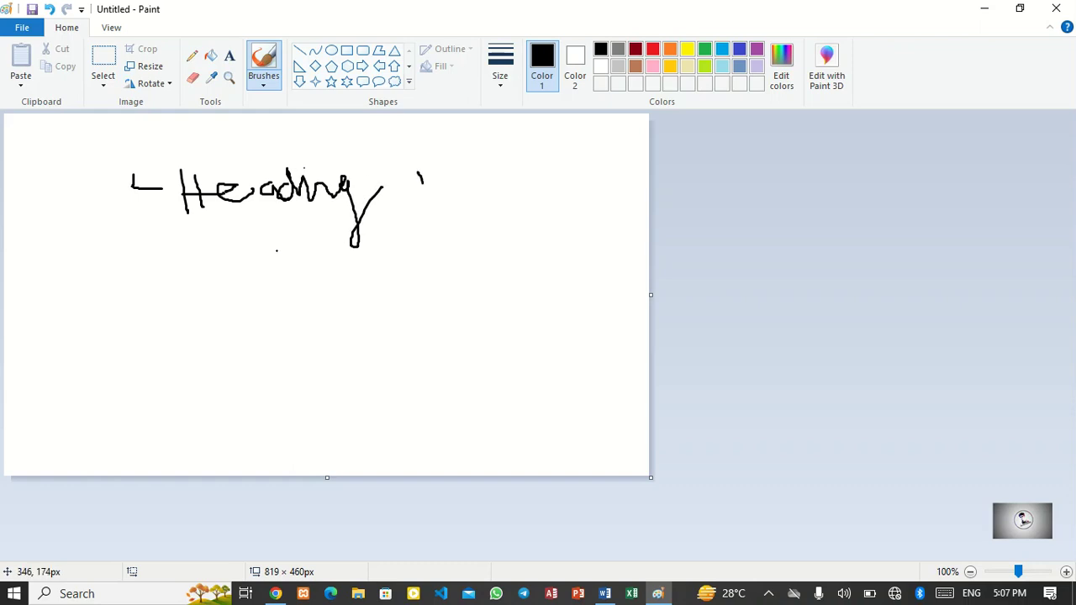
mouse_move(243, 221)
left_mouse_down()
mouse_move(229, 242)
mouse_move(341, 260)
mouse_move(335, 271)
mouse_move(386, 241)
left_mouse_up()
mouse_move(375, 228)
left_mouse_down()
mouse_move(374, 248)
mouse_move(426, 263)
mouse_move(471, 210)
mouse_move(473, 249)
mouse_move(486, 259)
mouse_move(531, 246)
left_mouse_up()
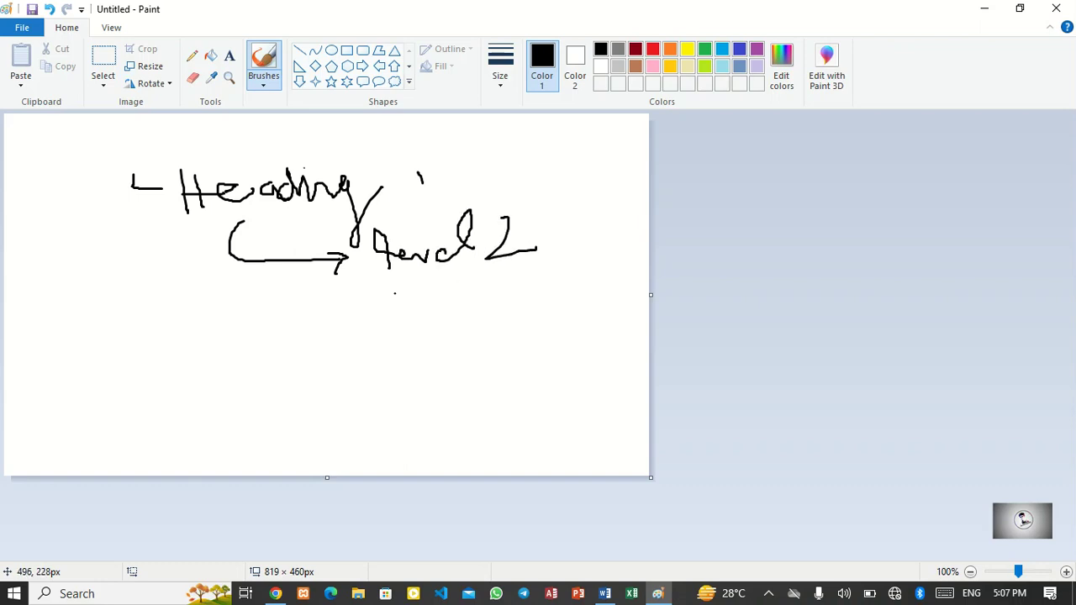
Step: Extend the Paint sketch with an arrow to Level 3 and further stepped indent lines, widening the canvas to about 1075 px
mouse_move(311, 273)
left_mouse_down()
mouse_move(382, 313)
mouse_move(479, 311)
mouse_move(504, 333)
left_mouse_up()
mouse_move(503, 280)
left_mouse_down()
mouse_move(510, 300)
mouse_move(591, 303)
mouse_move(625, 289)
mouse_move(630, 335)
mouse_move(621, 340)
left_mouse_up()
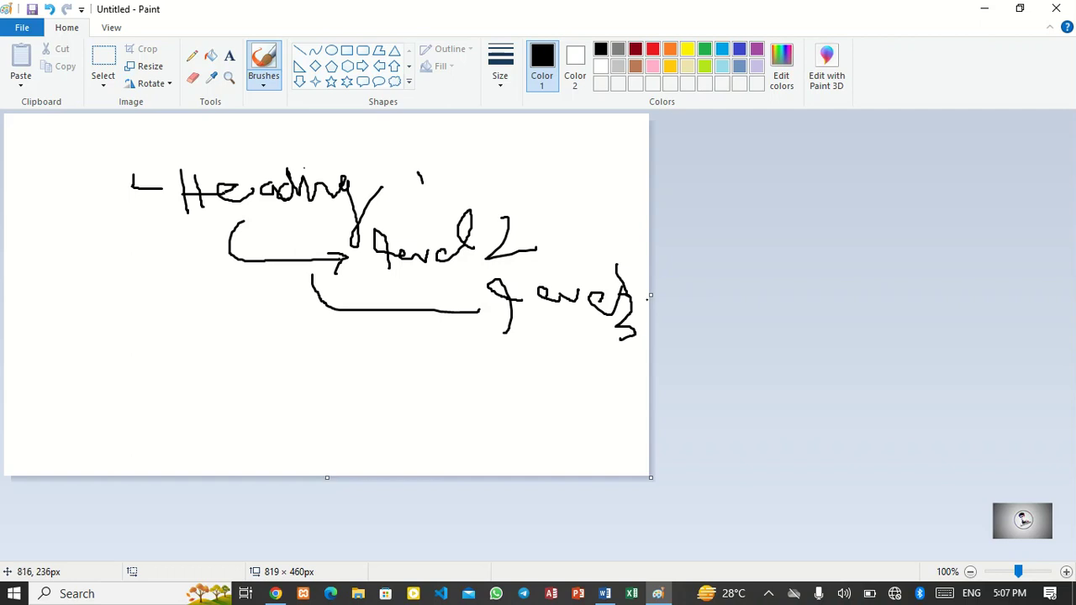
left_click_drag(650, 295, 852, 295)
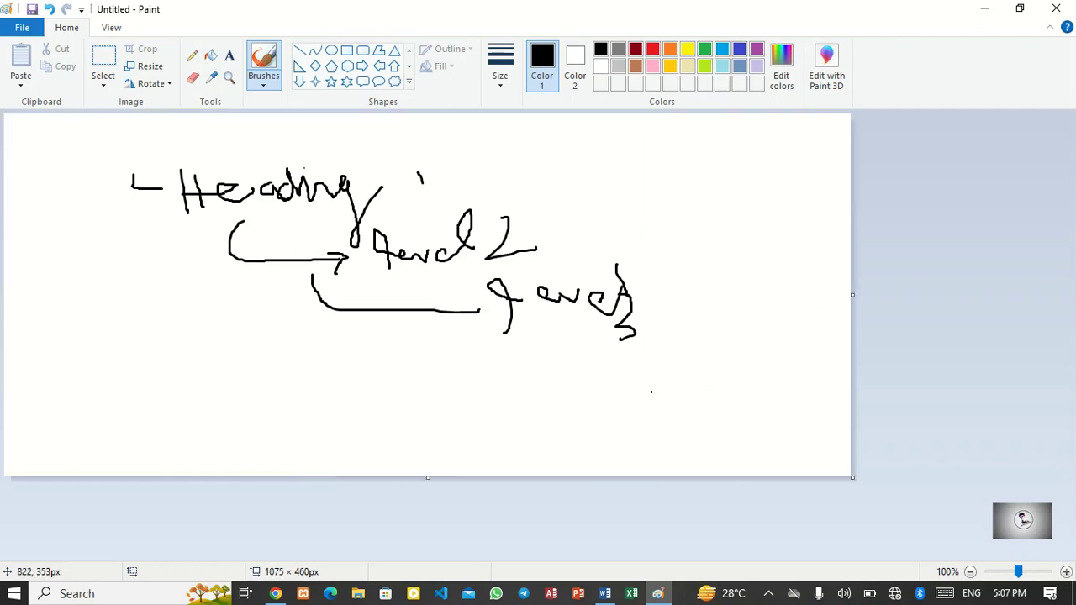
mouse_move(406, 316)
left_mouse_down()
mouse_move(442, 347)
mouse_move(484, 343)
mouse_move(527, 367)
mouse_move(511, 377)
mouse_move(622, 394)
left_mouse_up()
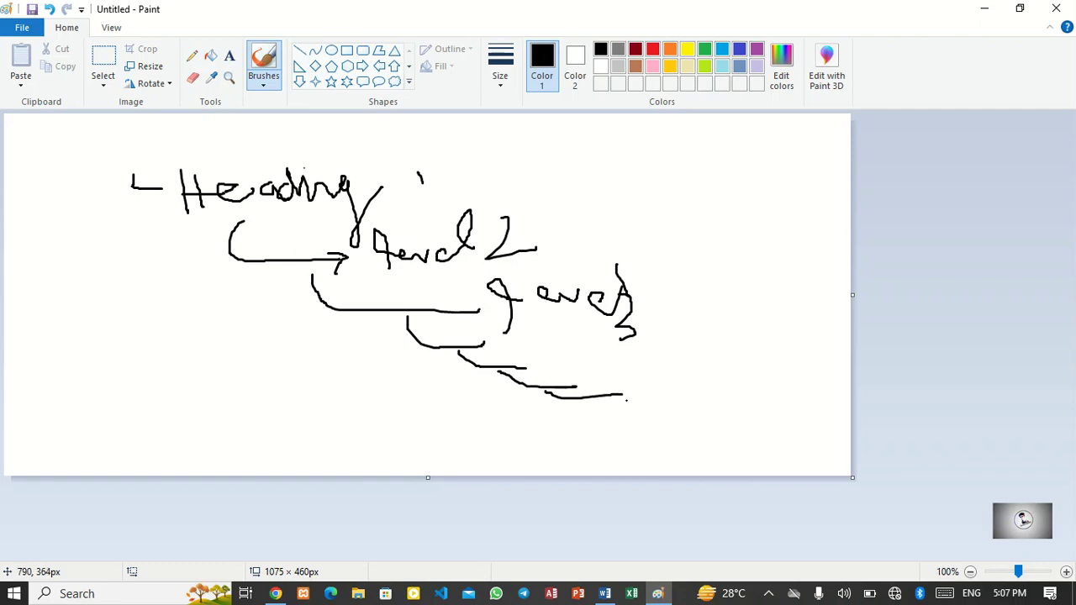
Step: Close Paint without saving the sketch
left_click(1056, 9)
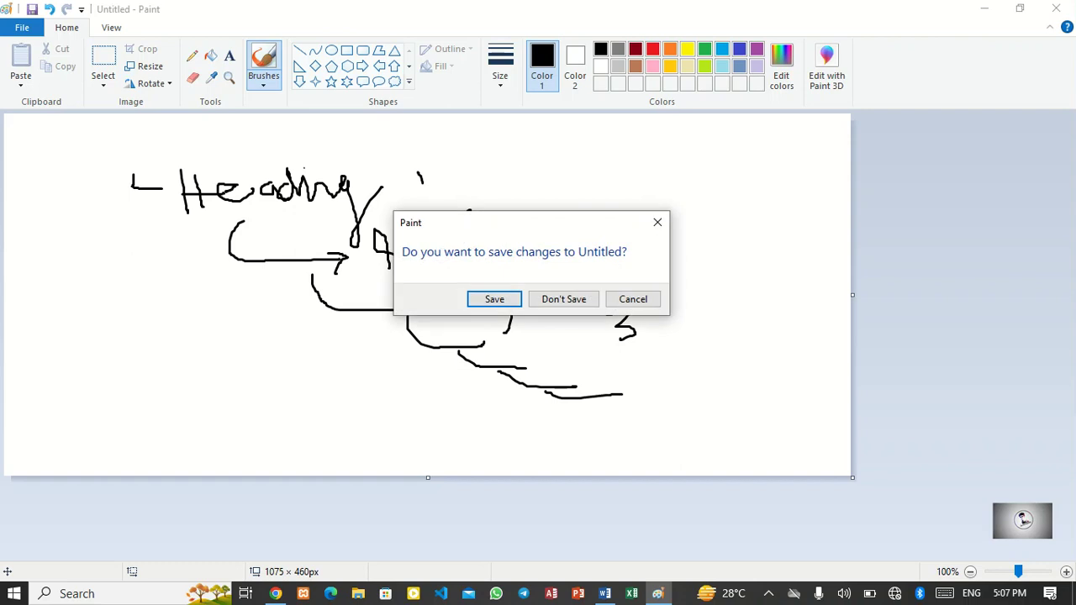
left_click(564, 299)
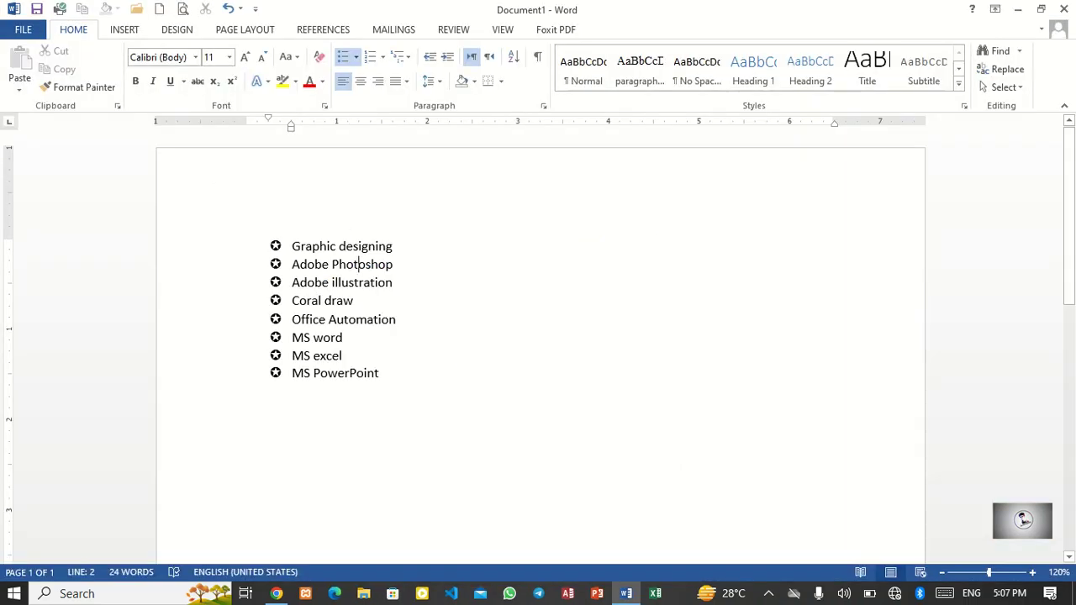
Step: Demote Adobe Photoshop, Adobe illustration and Coral draw to the second list level
mouse_move(354, 301)
left_mouse_down()
mouse_move(292, 301)
mouse_move(292, 264)
left_mouse_up()
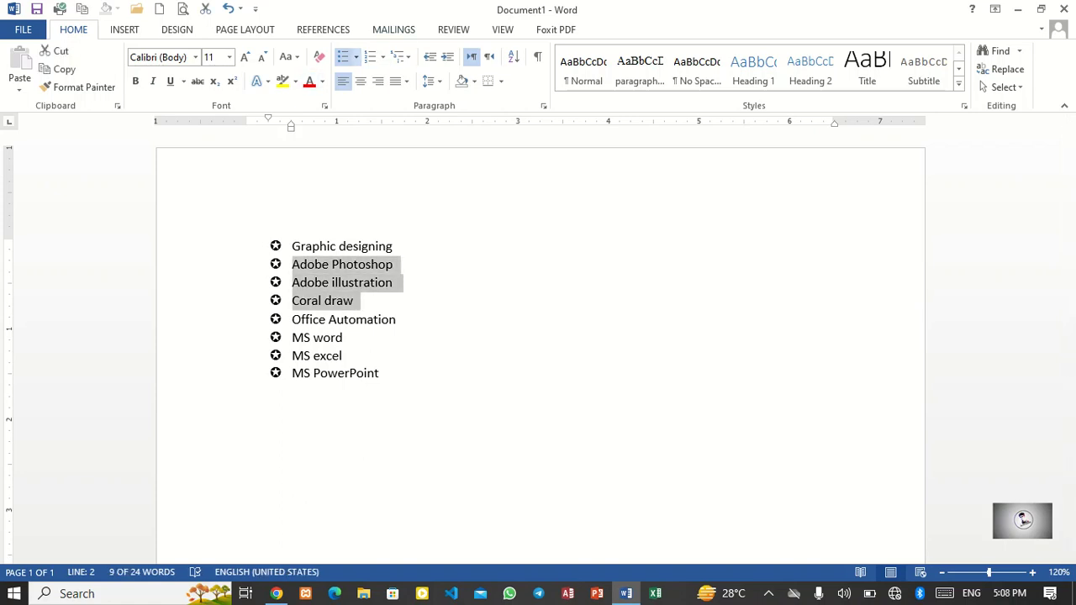
left_click(356, 56)
mouse_move(397, 398)
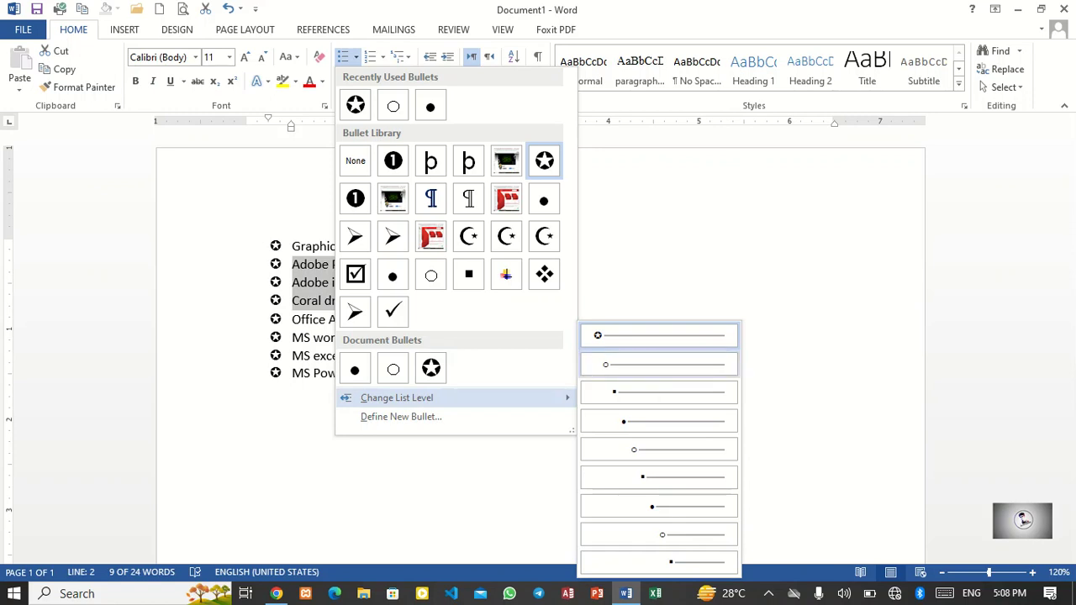
left_click(658, 364)
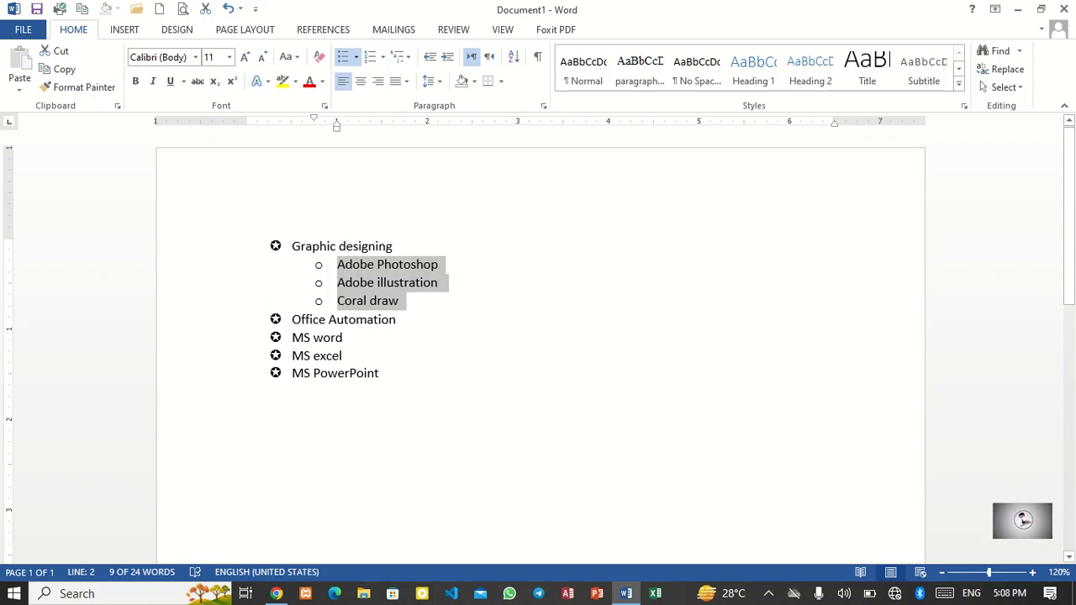
Step: Demote MS word, MS excel and MS PowerPoint to the second list level
left_click_drag(384, 375, 293, 339)
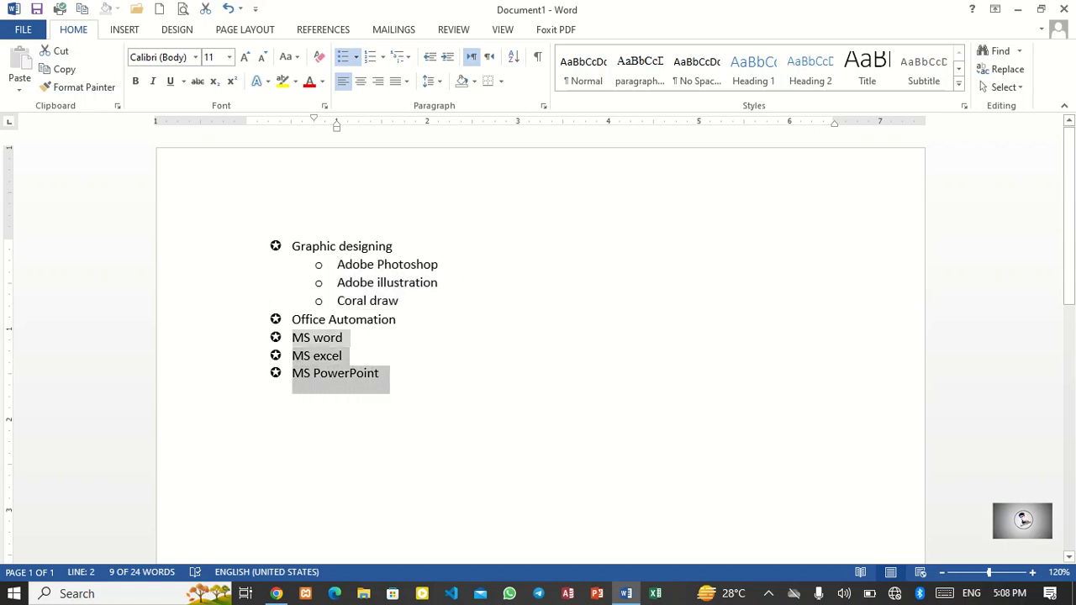
left_click(356, 56)
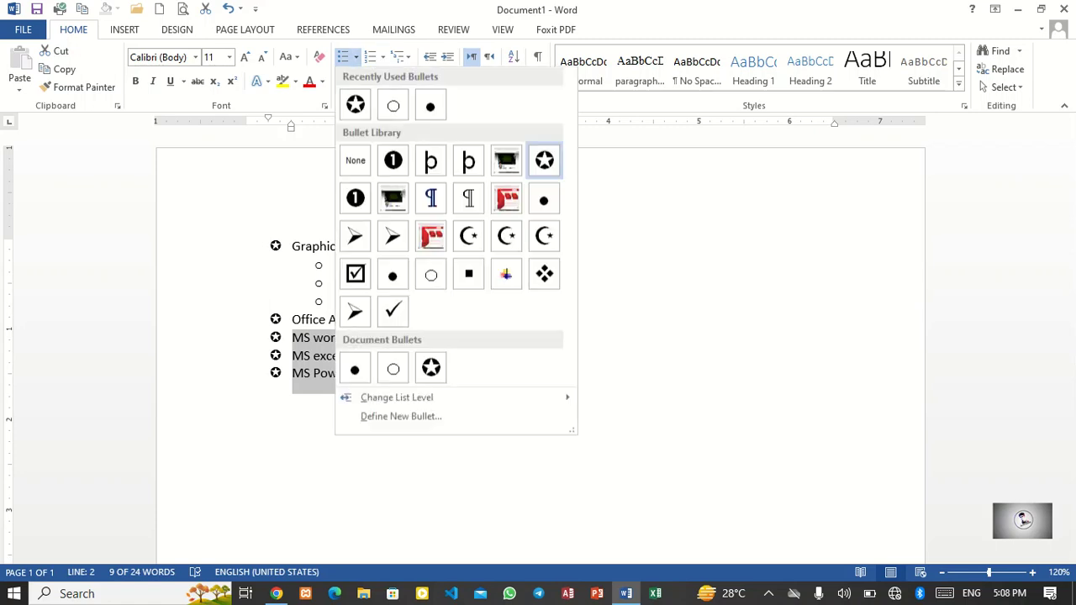
mouse_move(397, 398)
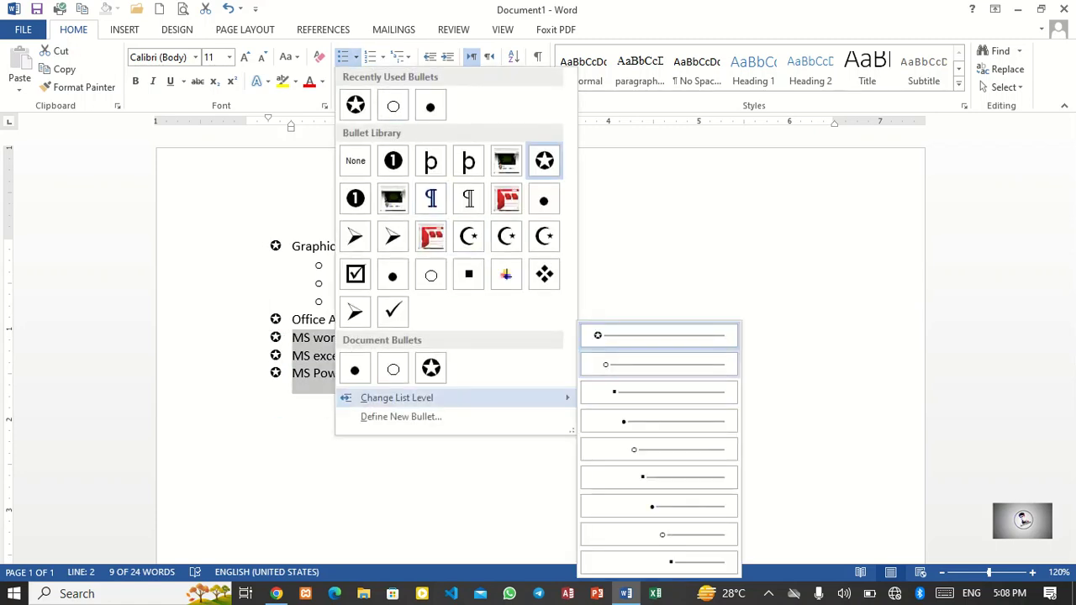
left_click(648, 365)
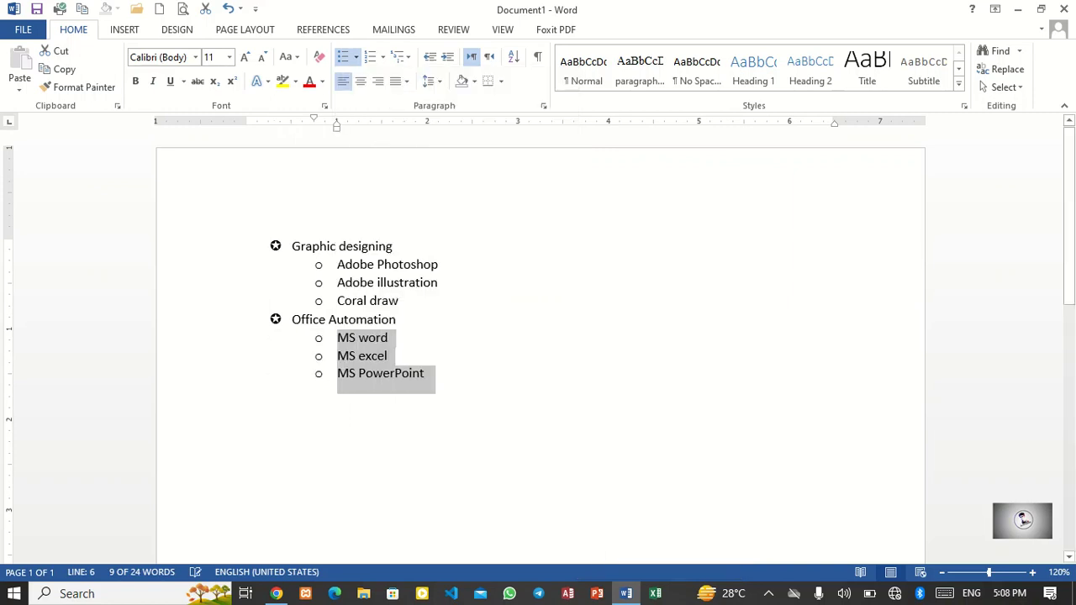
Step: Add a new item Adobe photoshop 2016 below Adobe Photoshop
left_click(424, 282)
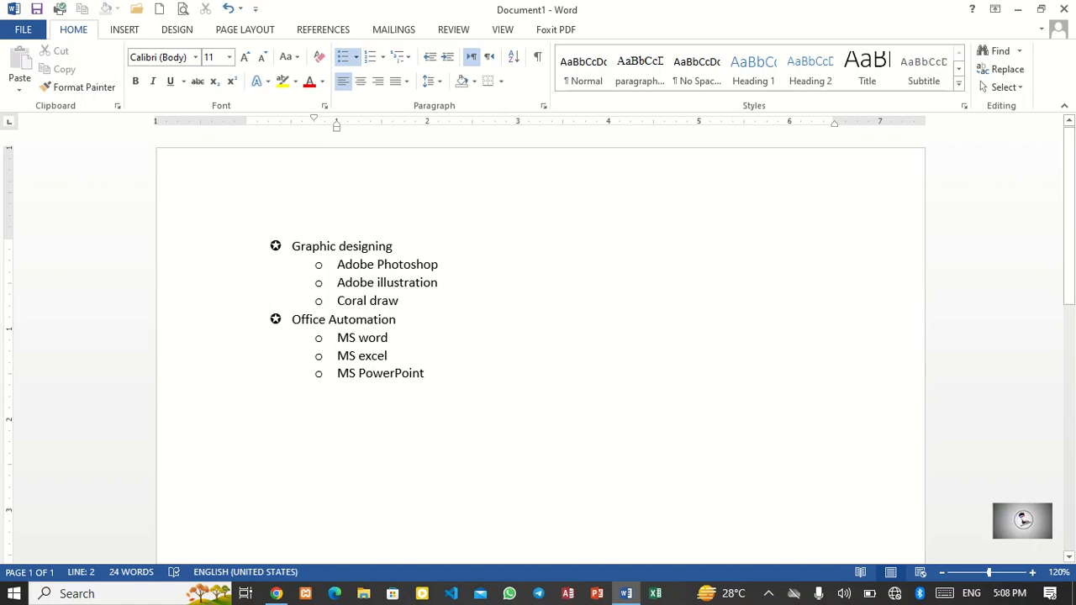
key("Return")
type("dobe")
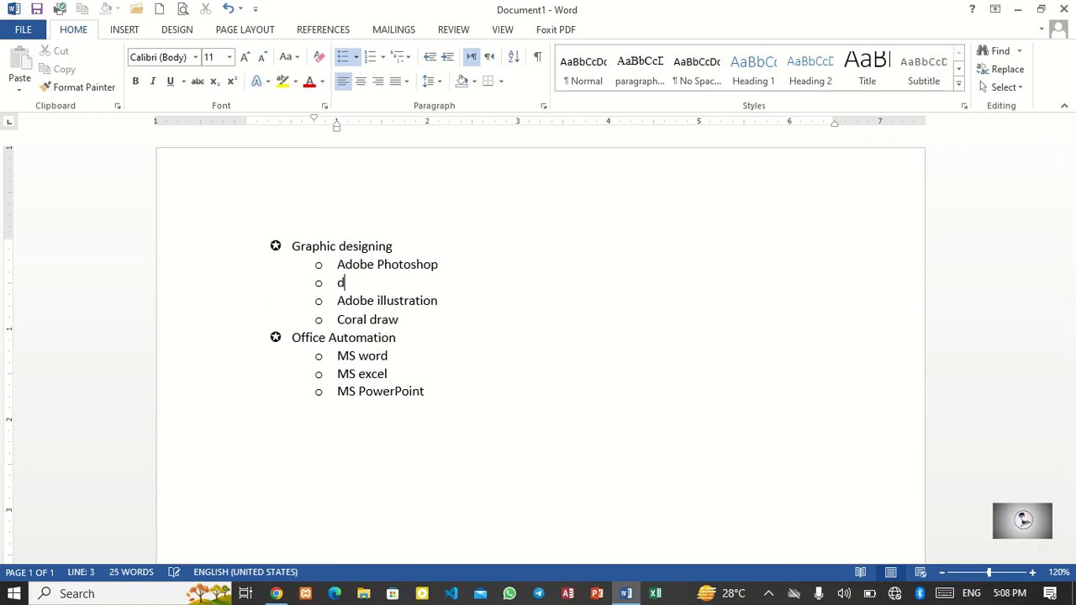
key("BackSpace")
key("BackSpace")
key("BackSpace")
key("BackSpace")
key("BackSpace")
type("adovb")
key("BackSpace")
key("BackSpace")
type("be phs")
type("op")
key("BackSpace")
key("BackSpace")
key("BackSpace")
type("otosop")
key("BackSpace")
key("BackSpace")
type("hop")
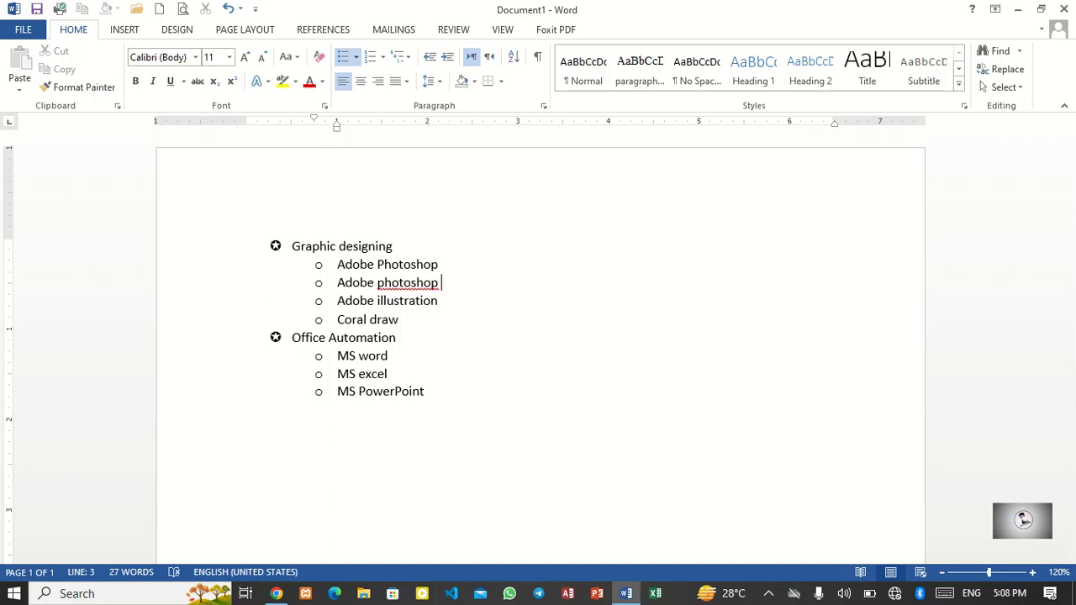
type(" 2016")
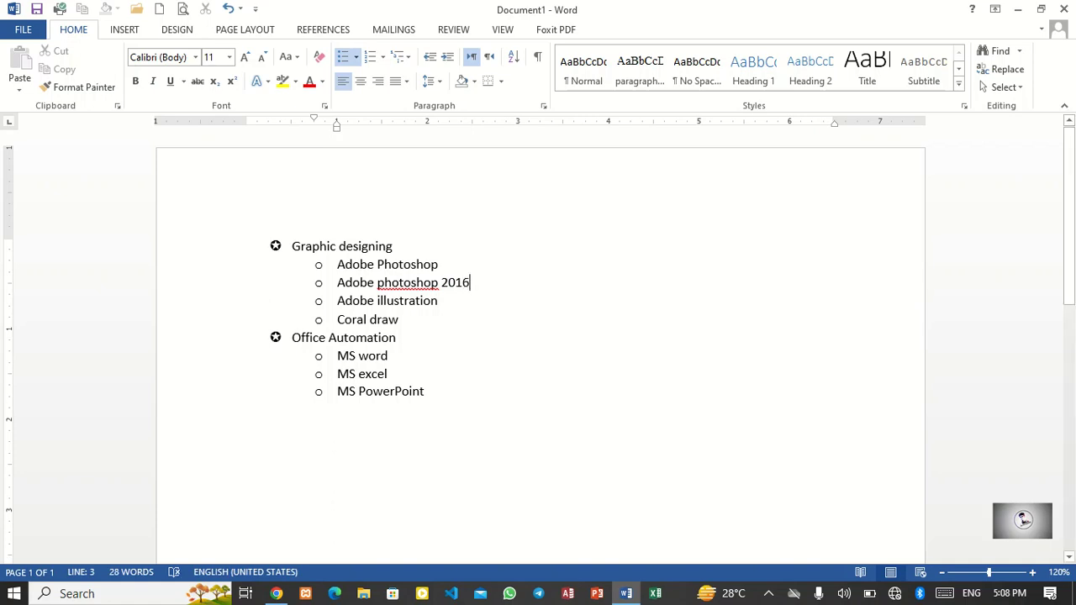
Step: Add the item Adobe photoshop 2018 below it
key("Return")
type("adobe")
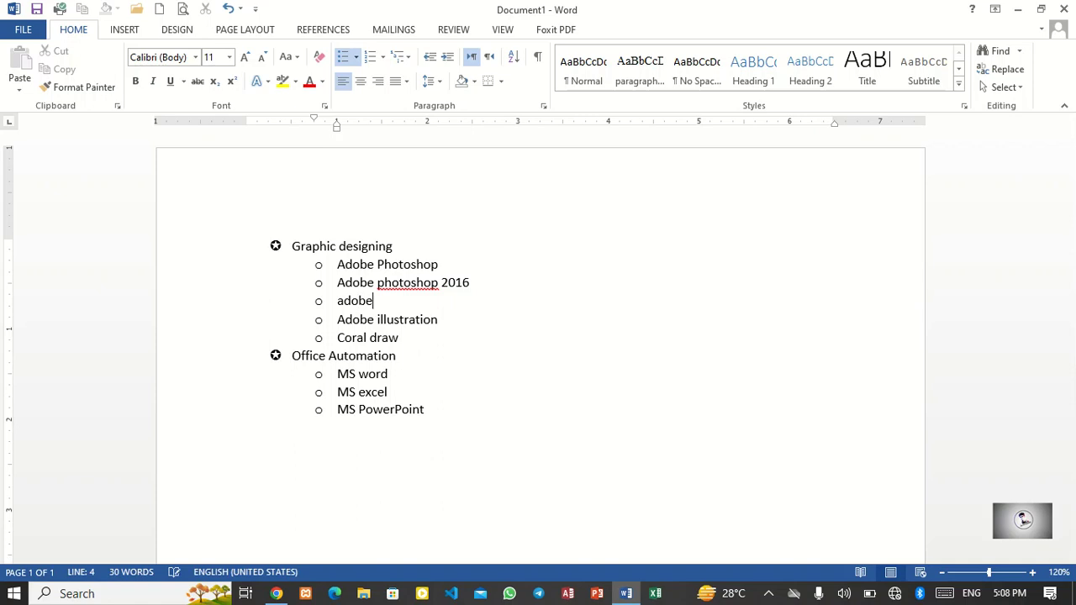
type(" phot")
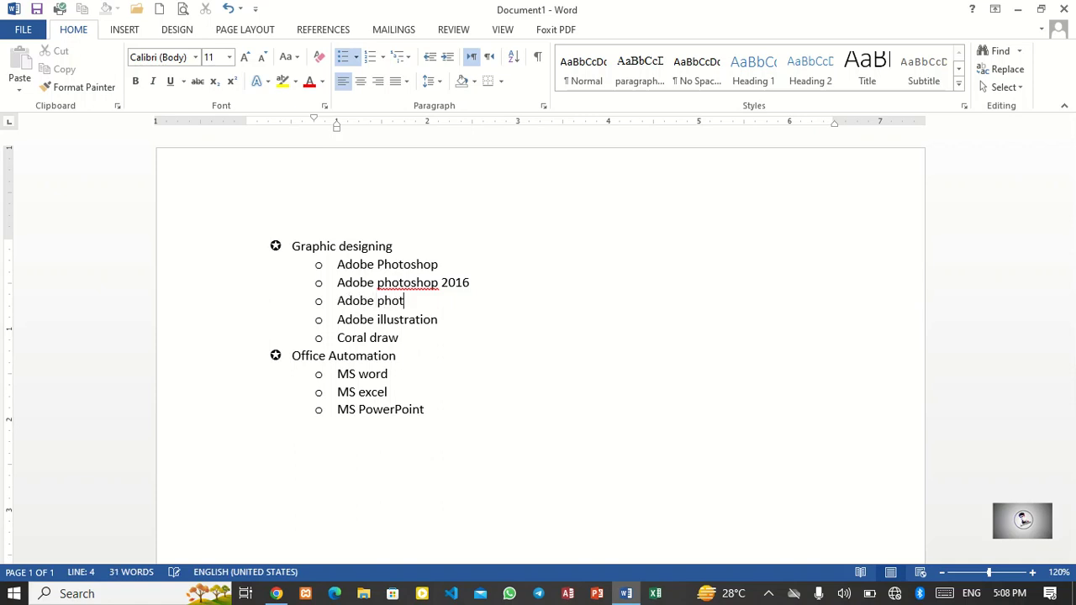
type("oshop 21")
key("BackSpace")
type("018")
Step: Add the item Adobe photoshop 2019 below Adobe photoshop 2018
key("Return")
type("a")
key("BackSpace")
type("adobe photoshop ")
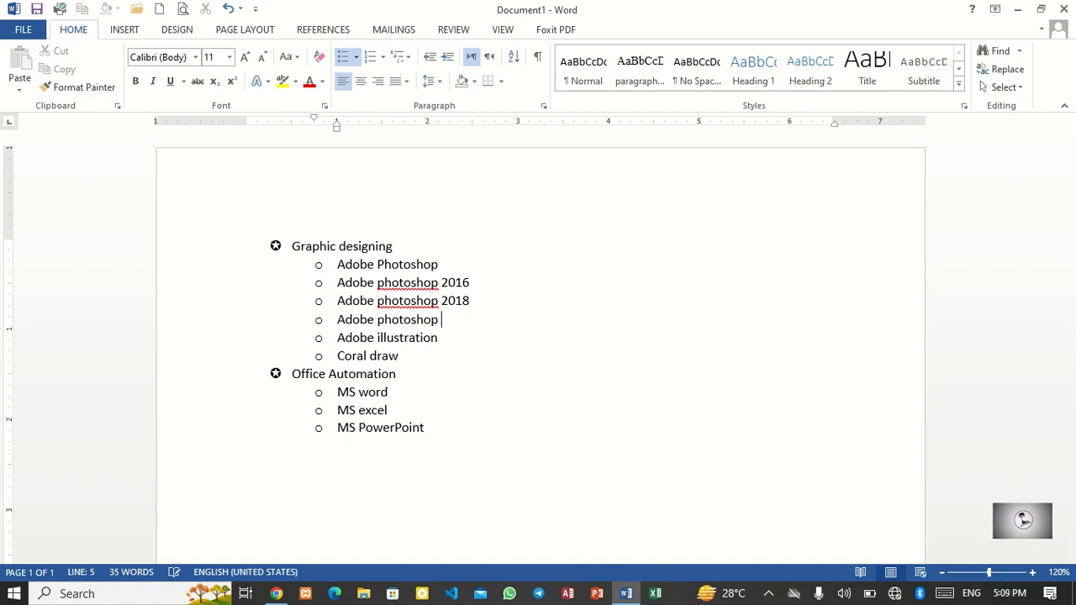
type("2019")
Step: Add a new item Adobe illustration 2016 below Adobe illustration
left_click(442, 338)
key("Return")
type("adobe ill")
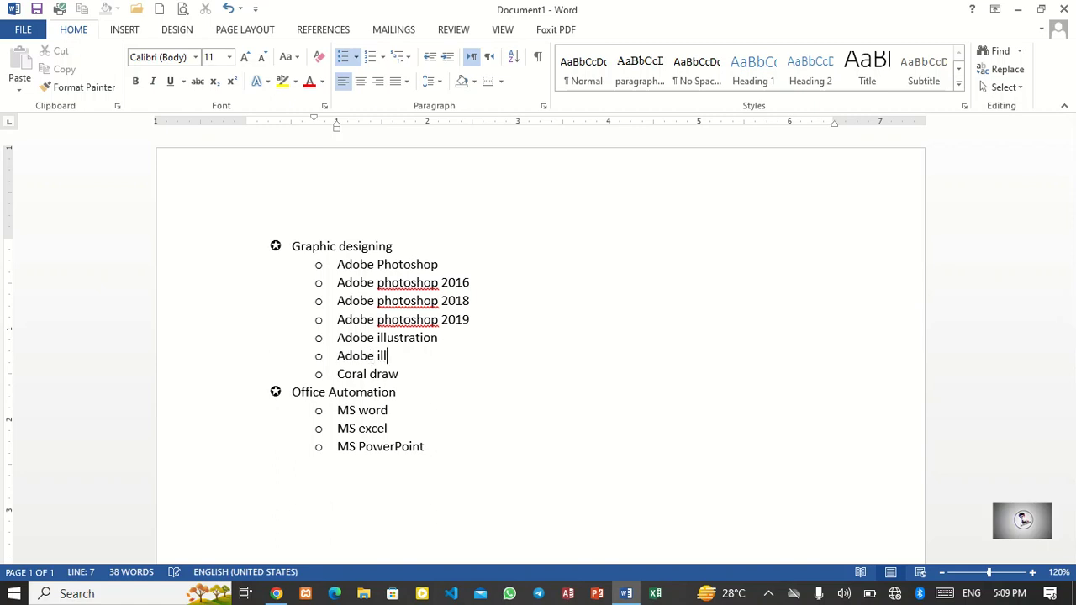
type("ustration 2016")
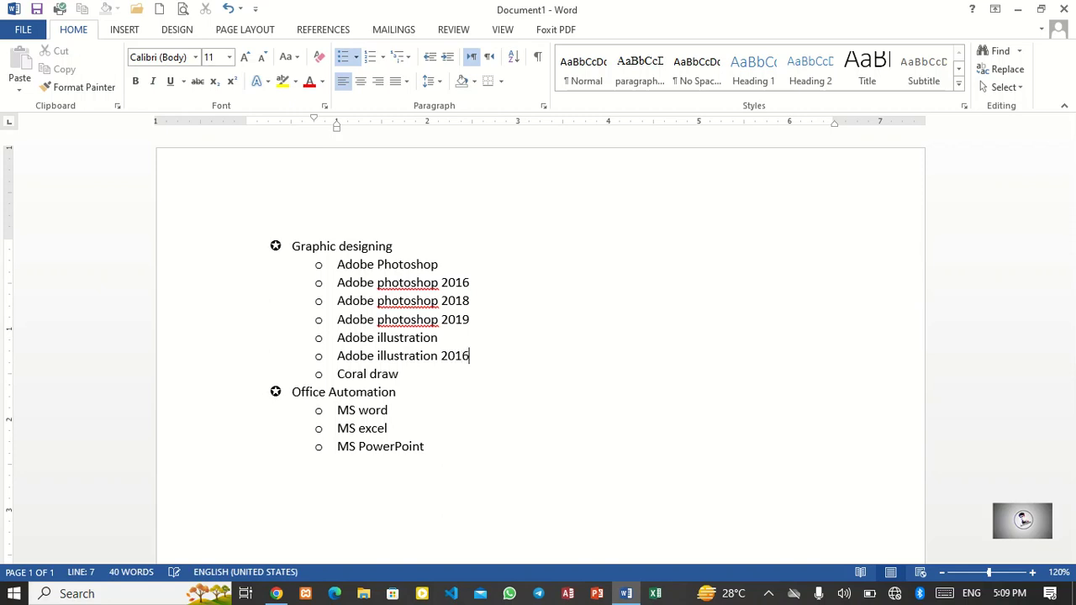
Step: Add the item Adobe illustration 2018 below Adobe illustration 2016
key("Return")
type("adobe illustratrion")
key("BackSpace")
key("BackSpace")
key("BackSpace")
key("BackSpace")
type("ion ")
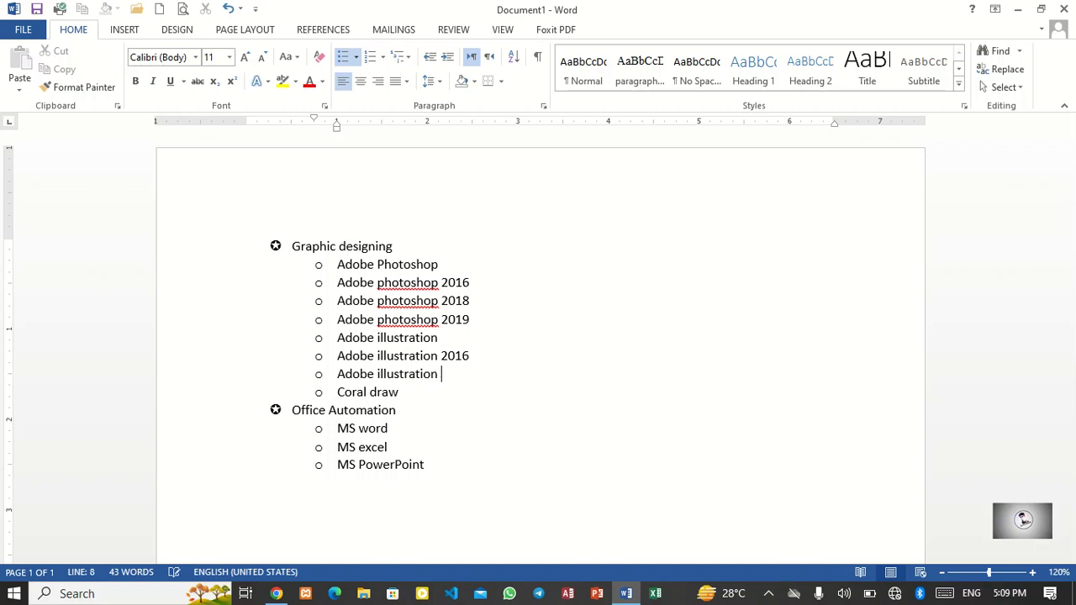
type("2018")
Step: Add the item Adobe illustration 2019 below Adobe illustration 2018
key("Return")
type("ado")
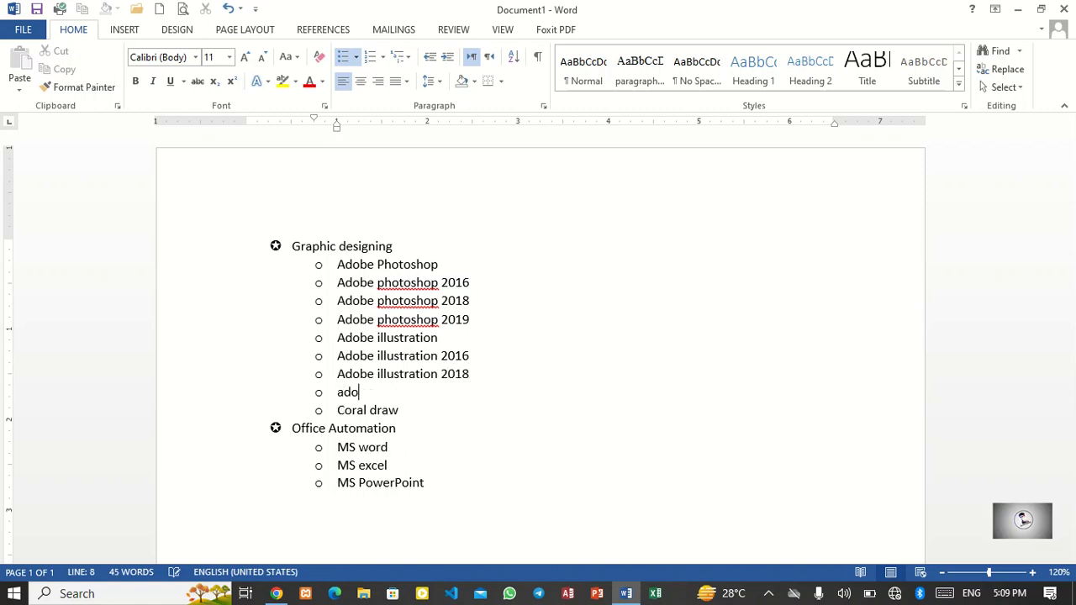
type("be illustration 2019")
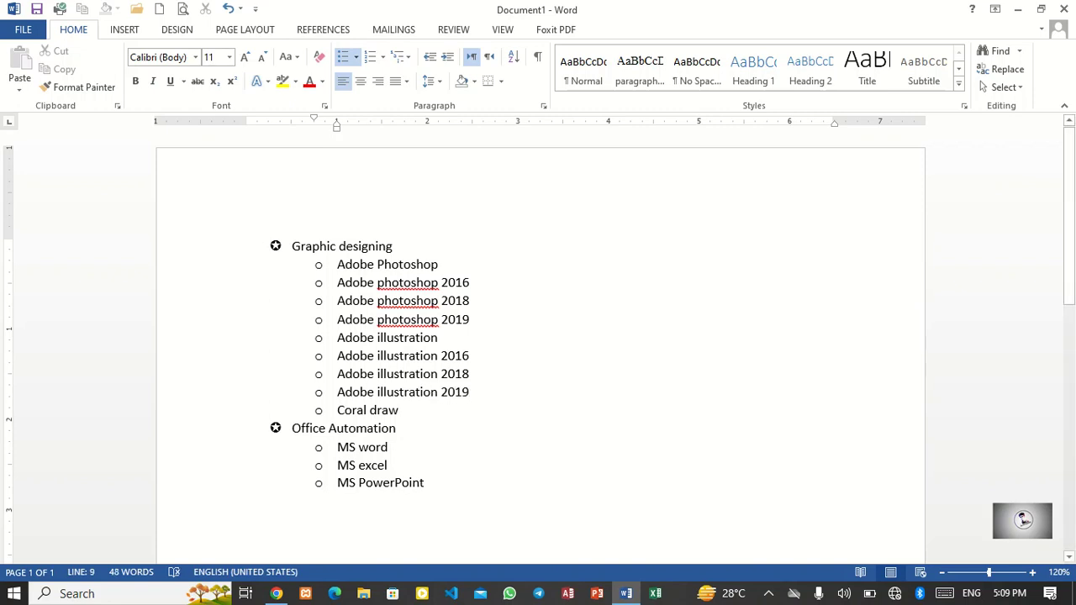
Step: Add a new item Coral draw 2010 below Coral draw
left_click(396, 429)
left_click(399, 411)
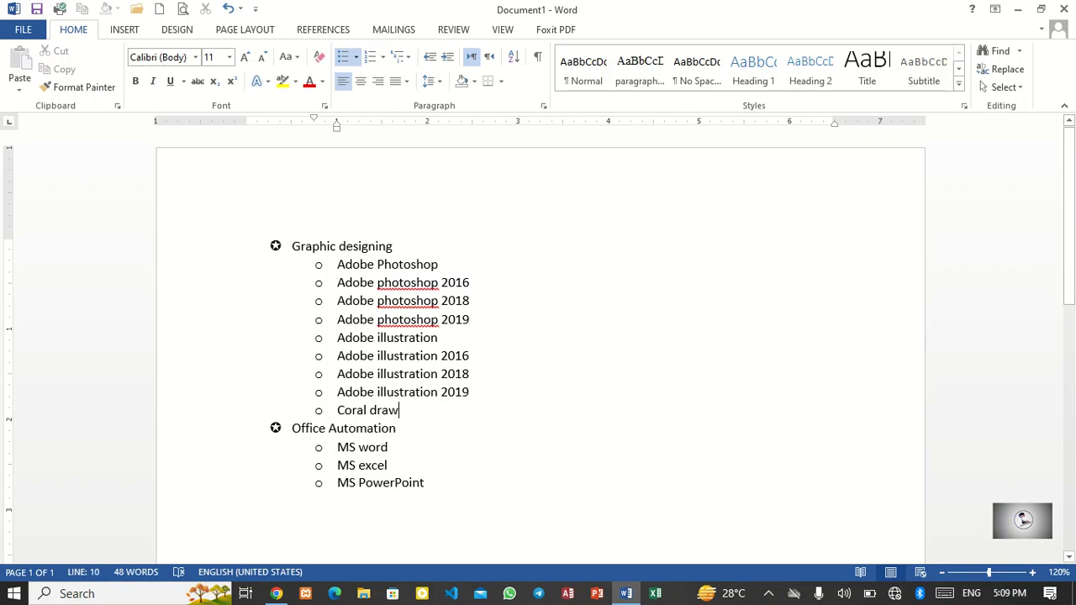
key("Return")
type("a")
key("BackSpace")
type("coral dr")
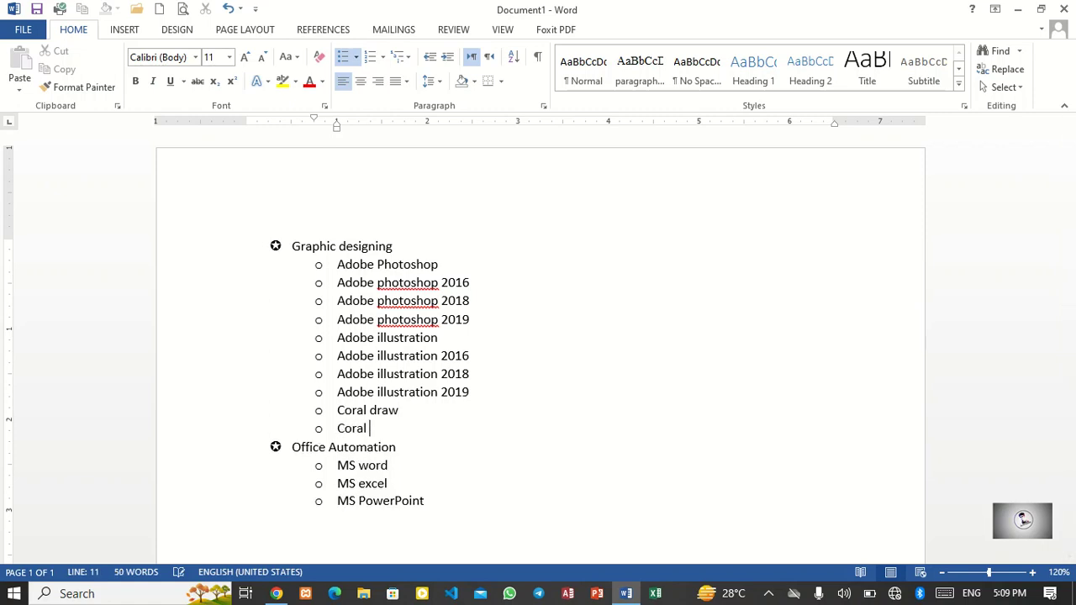
type("aw 21")
key("BackSpace")
type("010")
Step: Add the item Coral draw 2016 below Coral draw 2010
key("Return")
type("Coral dra")
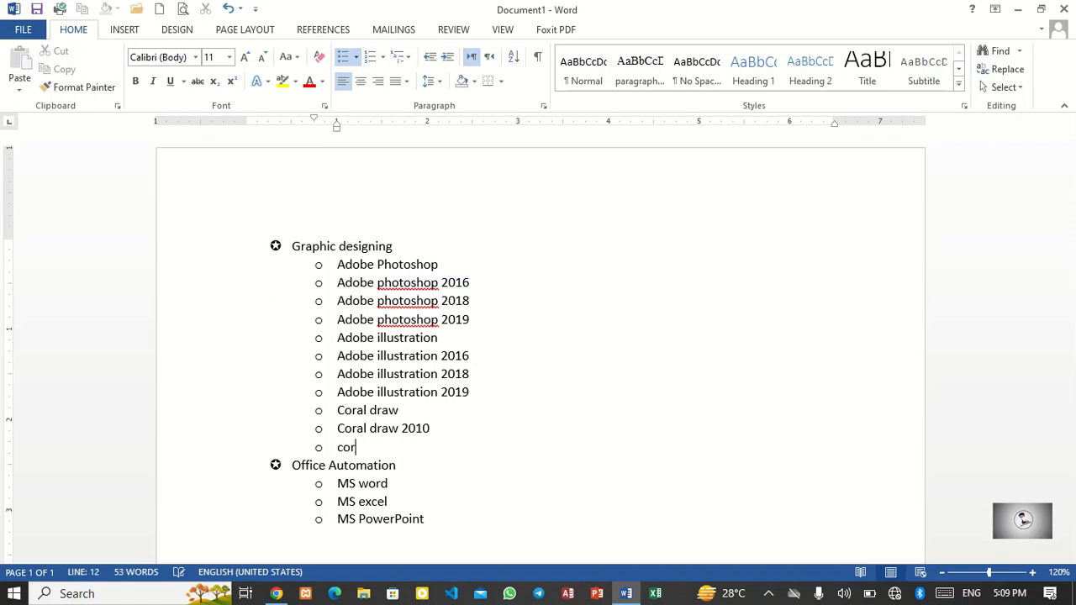
type("w 2016")
Step: Add the item Coral draw 2018 below Coral draw 2016
key("Return")
type("c")
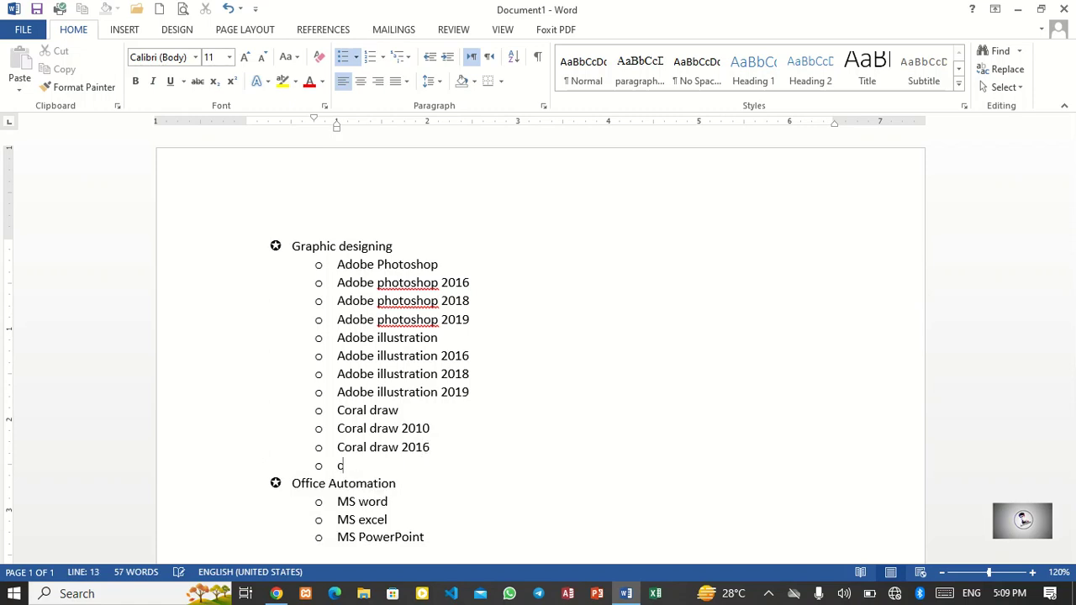
type("oral draw 2018")
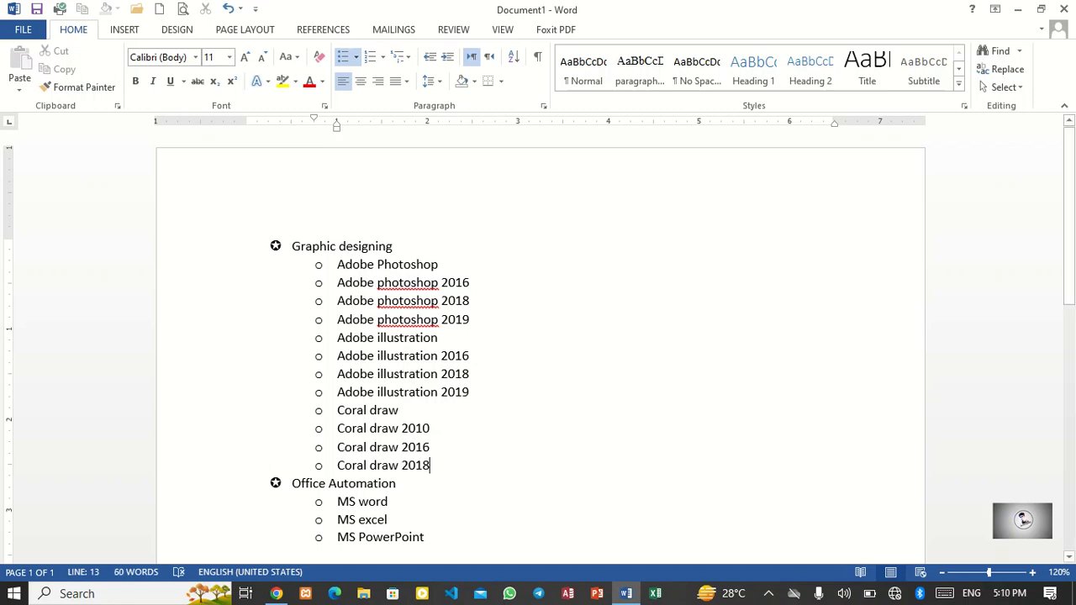
Step: Demote the three Adobe photoshop version items to the third list level
left_click_drag(470, 320, 338, 284)
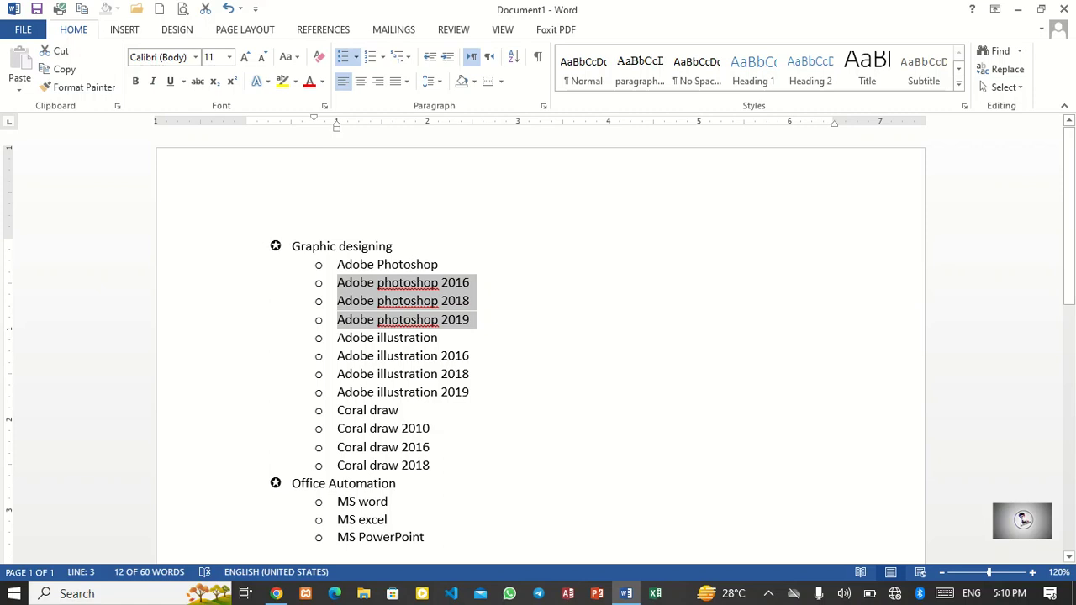
left_click(355, 56)
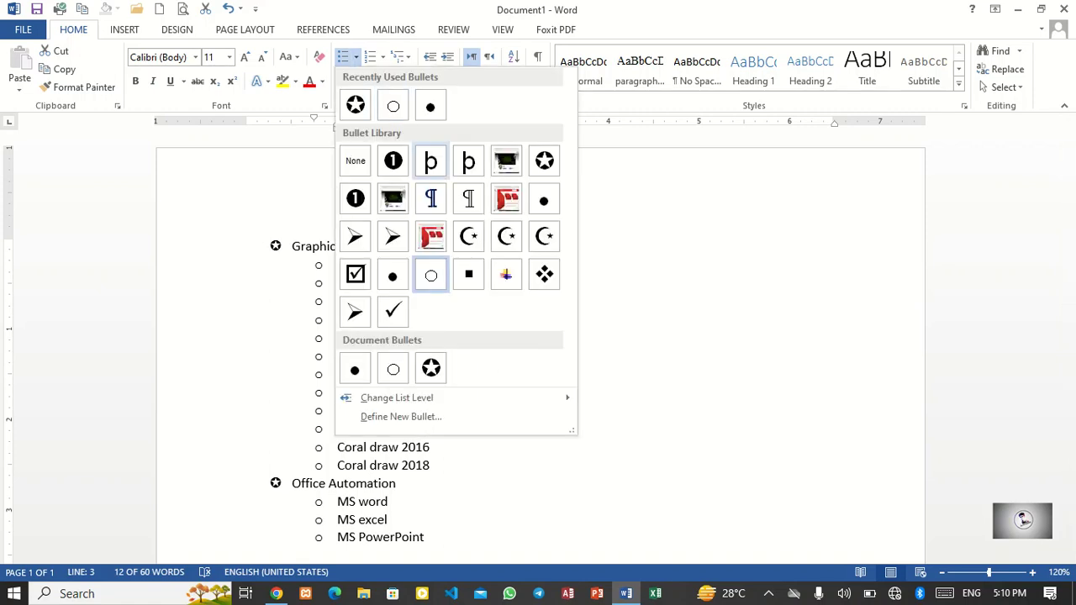
mouse_move(397, 398)
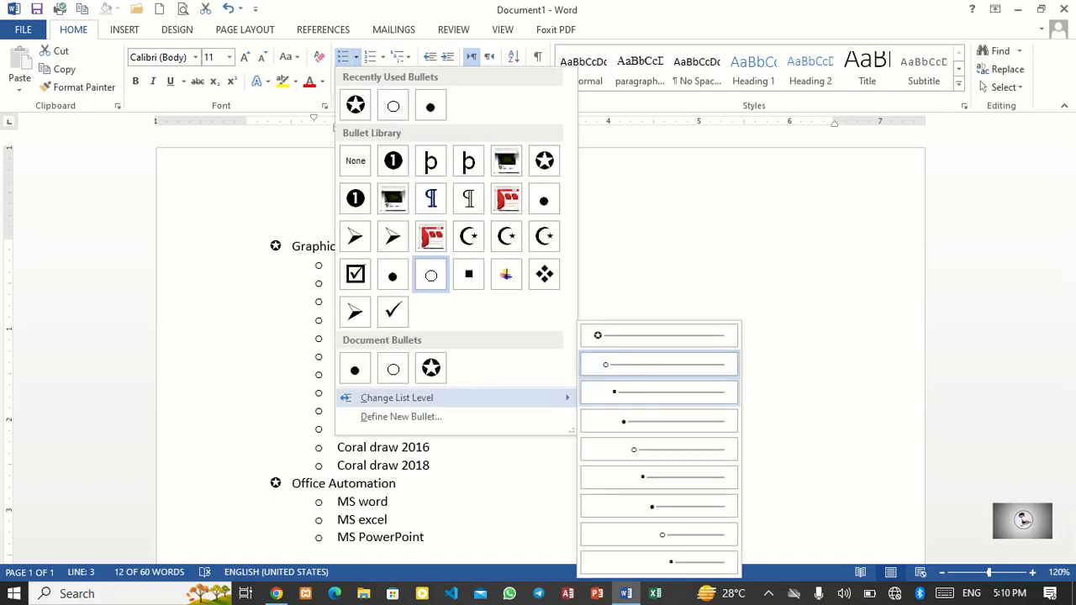
left_click(659, 392)
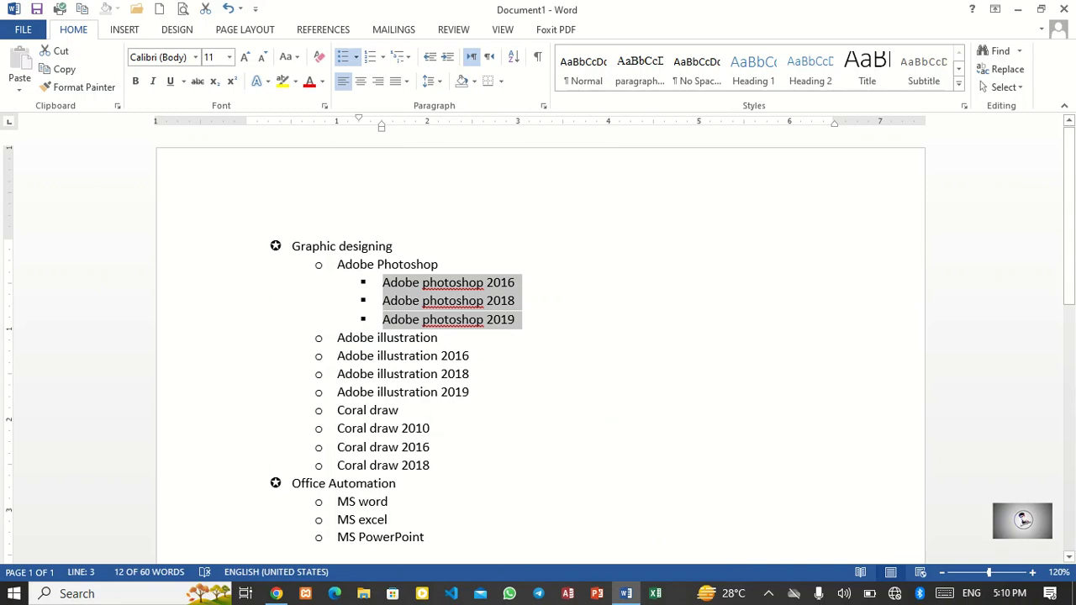
Step: Demote the three Adobe illustration version items to the third list level
left_click_drag(469, 392, 338, 355)
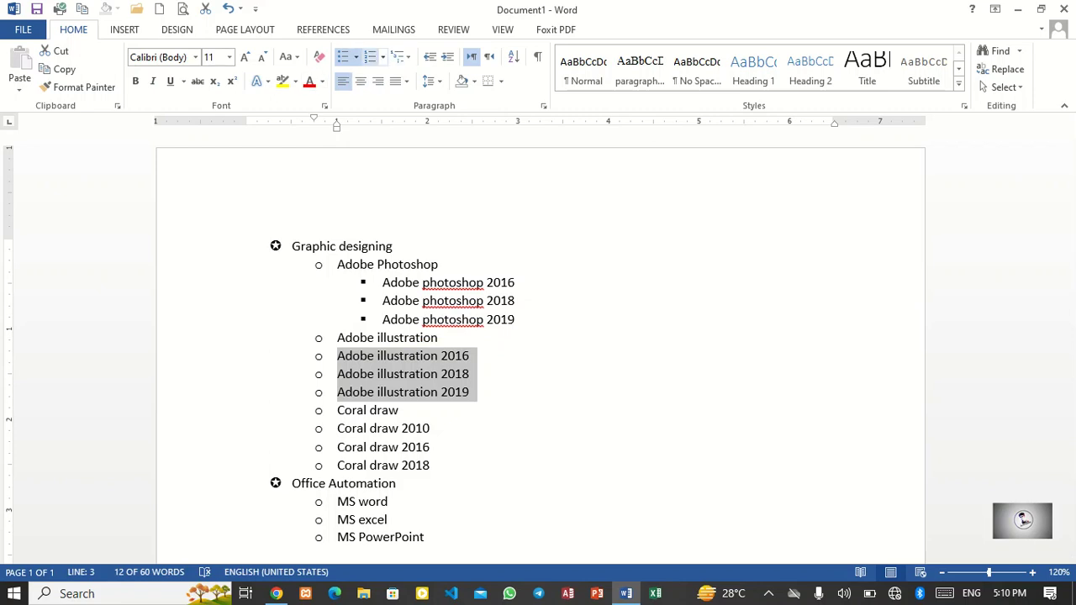
left_click(356, 56)
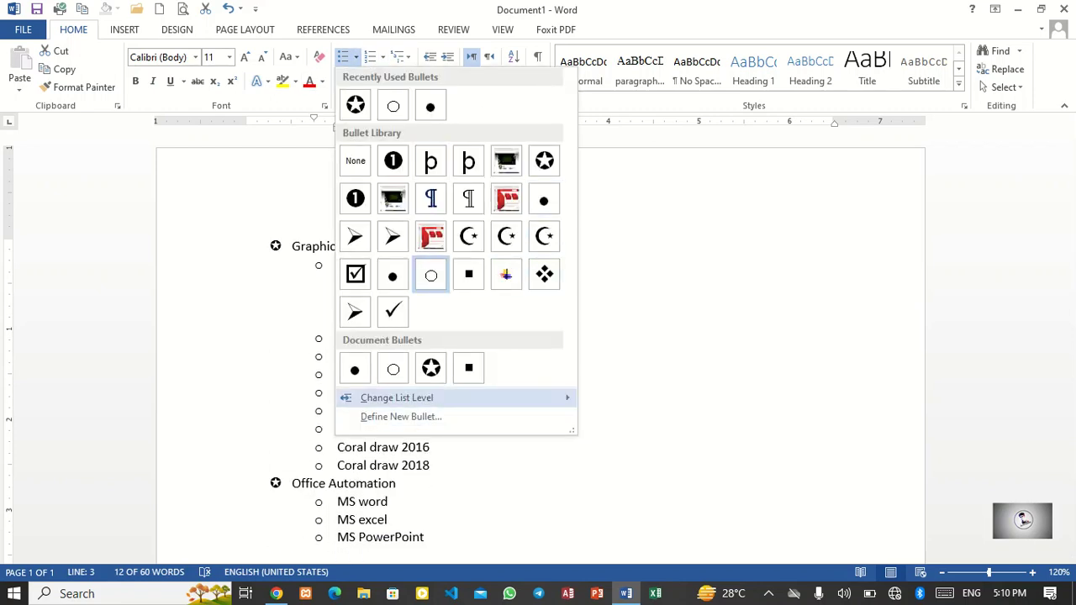
mouse_move(397, 398)
left_click(659, 392)
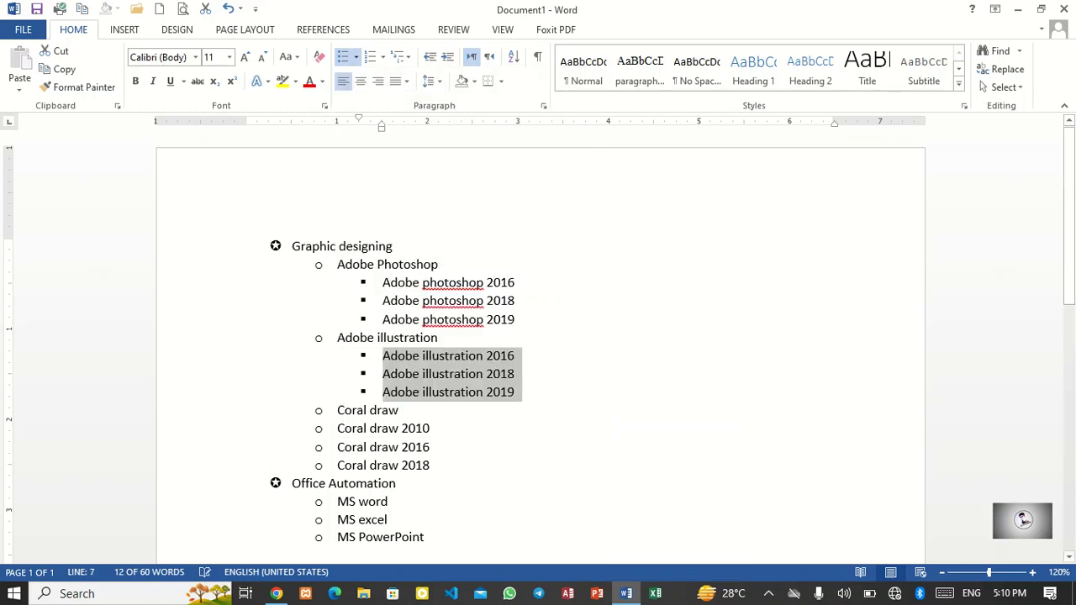
Step: Demote the three Coral draw version items to the third list level
mouse_move(432, 466)
left_mouse_down()
mouse_move(339, 447)
mouse_move(338, 429)
left_mouse_up()
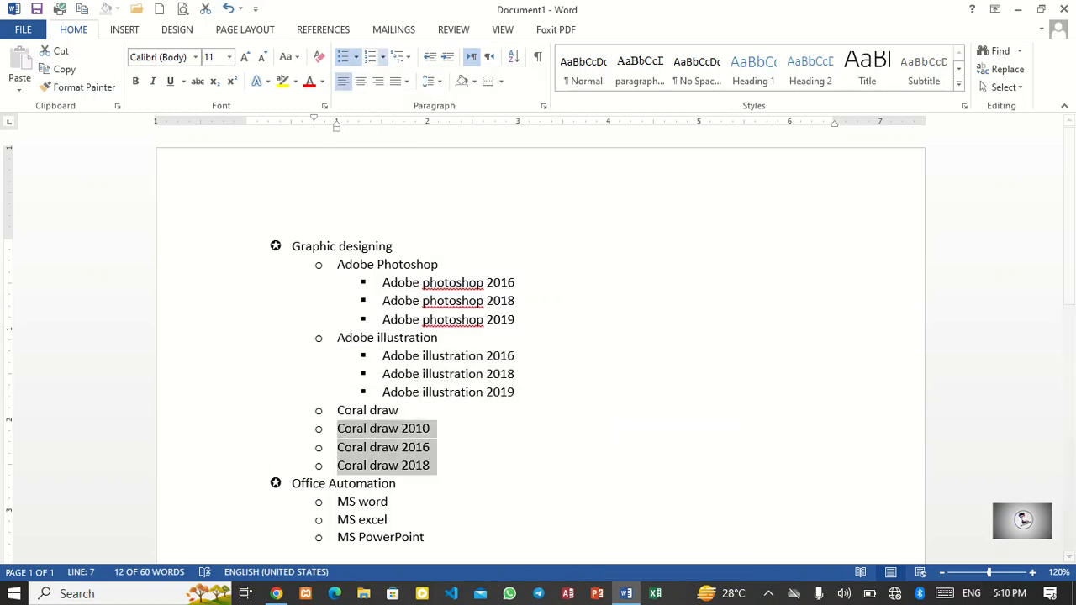
left_click(356, 56)
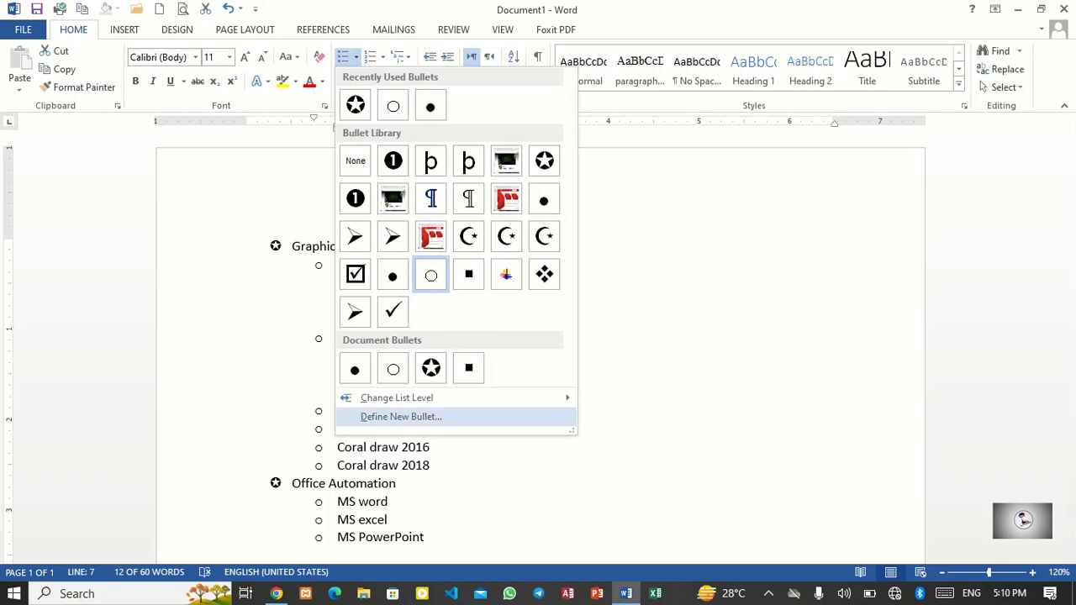
mouse_move(397, 397)
left_click(659, 392)
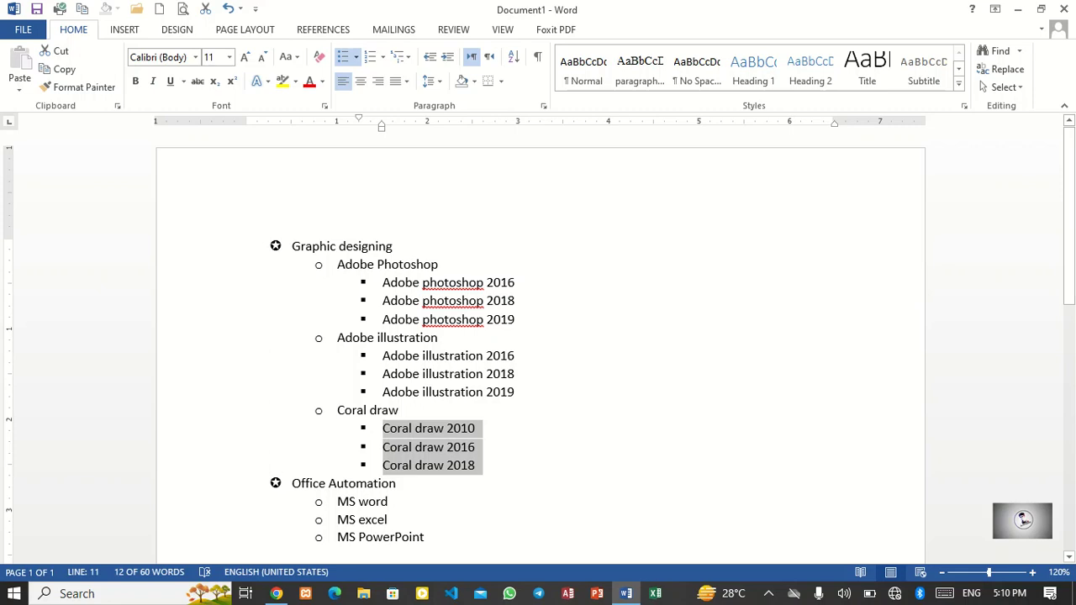
Step: Define a new Wingdings smiley-face symbol bullet for the Graphic designing item
left_click_drag(399, 246, 292, 247)
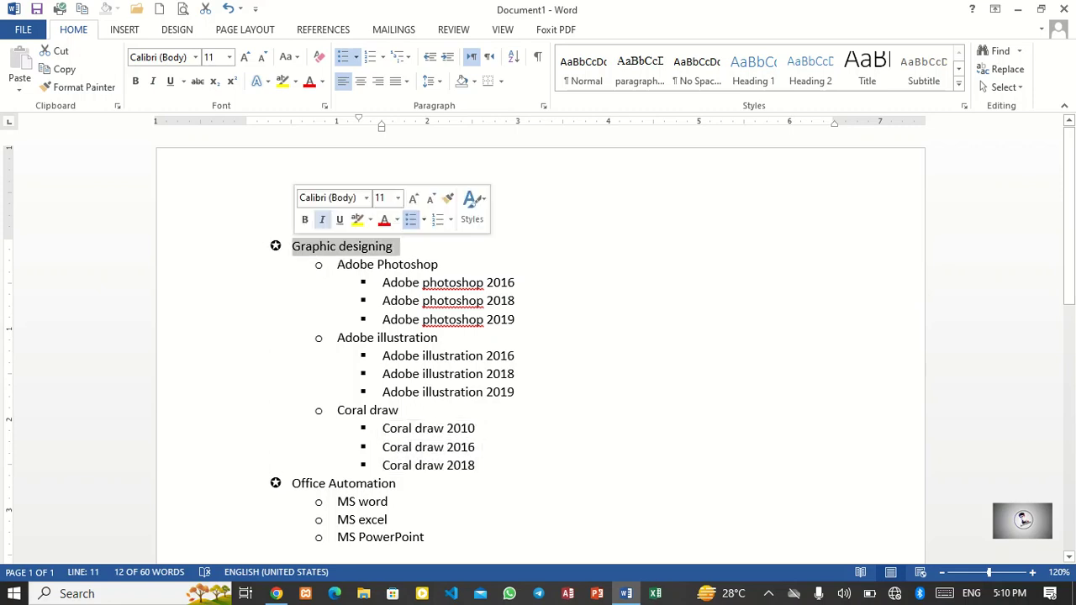
left_click(355, 57)
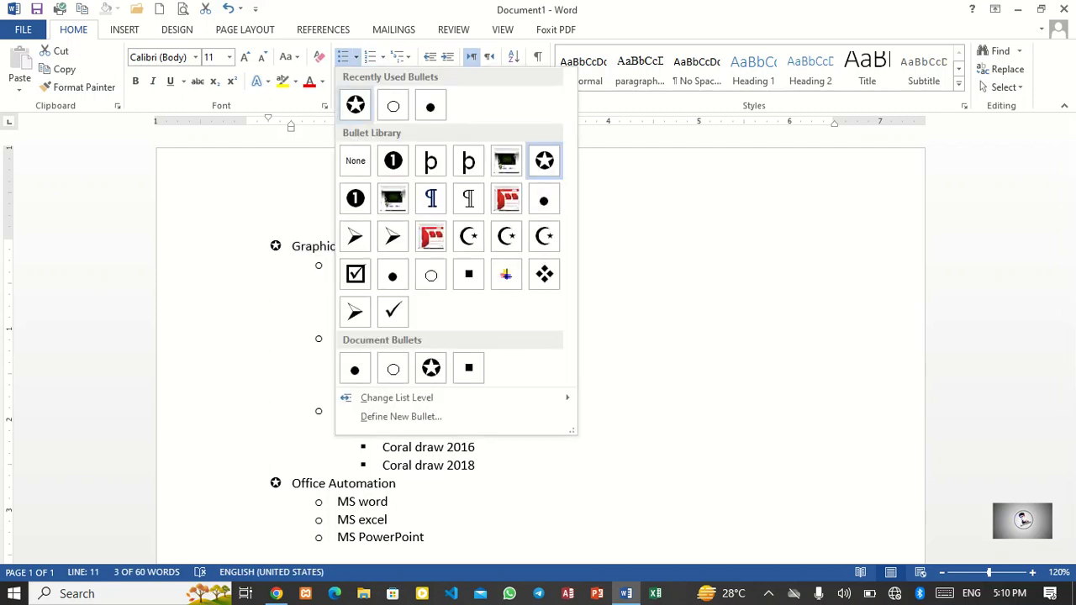
left_click(401, 416)
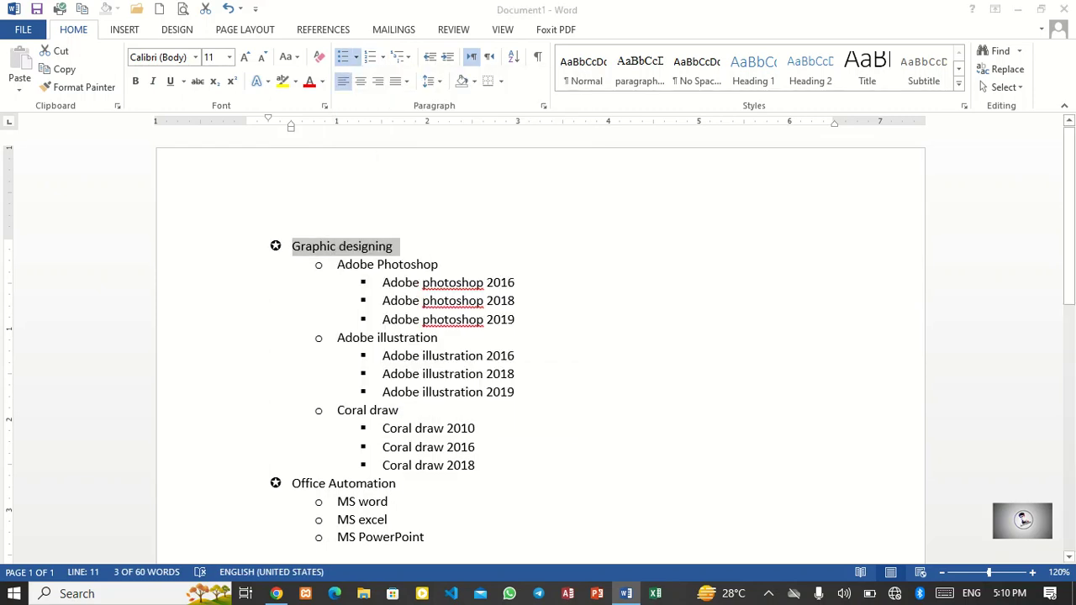
left_click(474, 190)
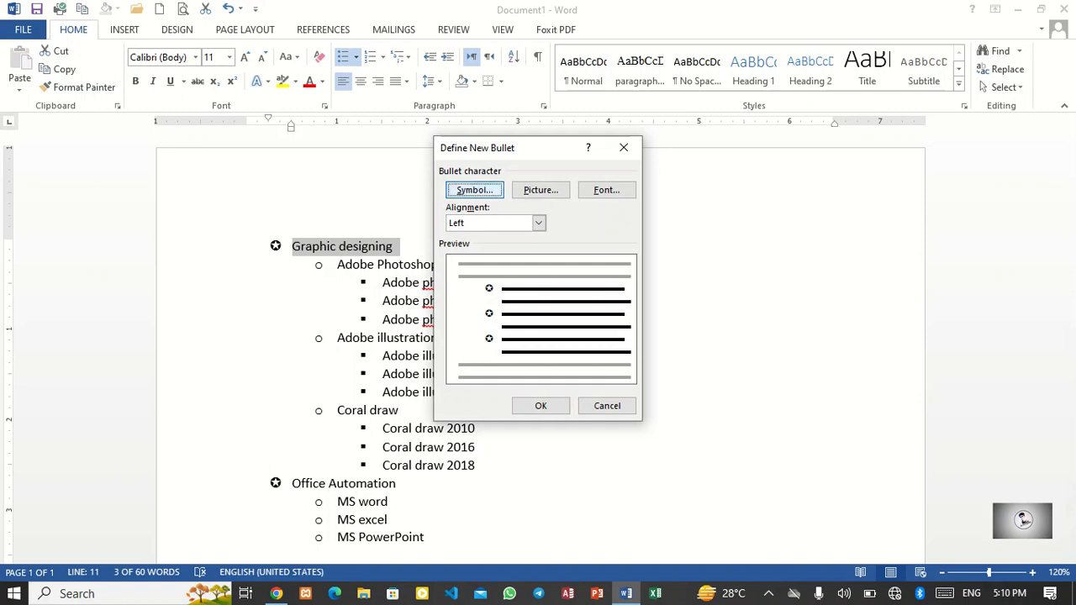
left_click(546, 215)
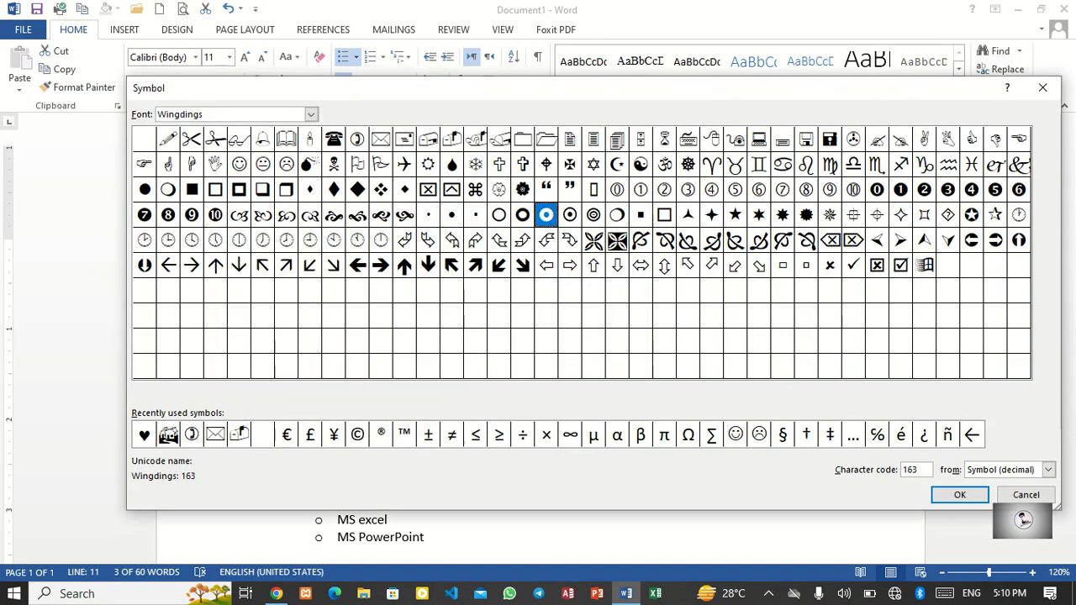
left_click(594, 216)
left_click(617, 241)
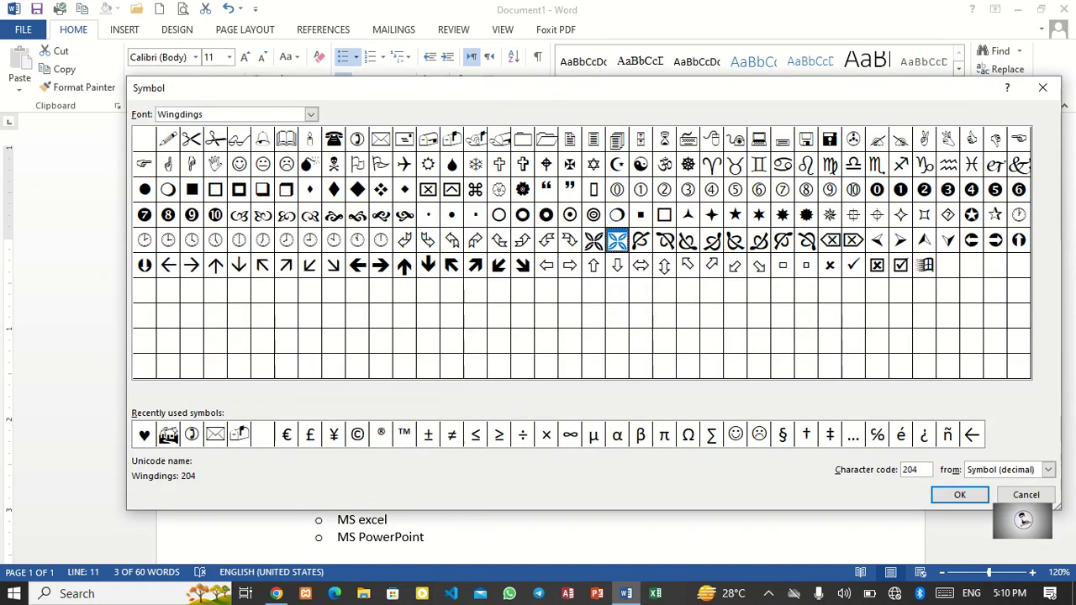
left_click(806, 215)
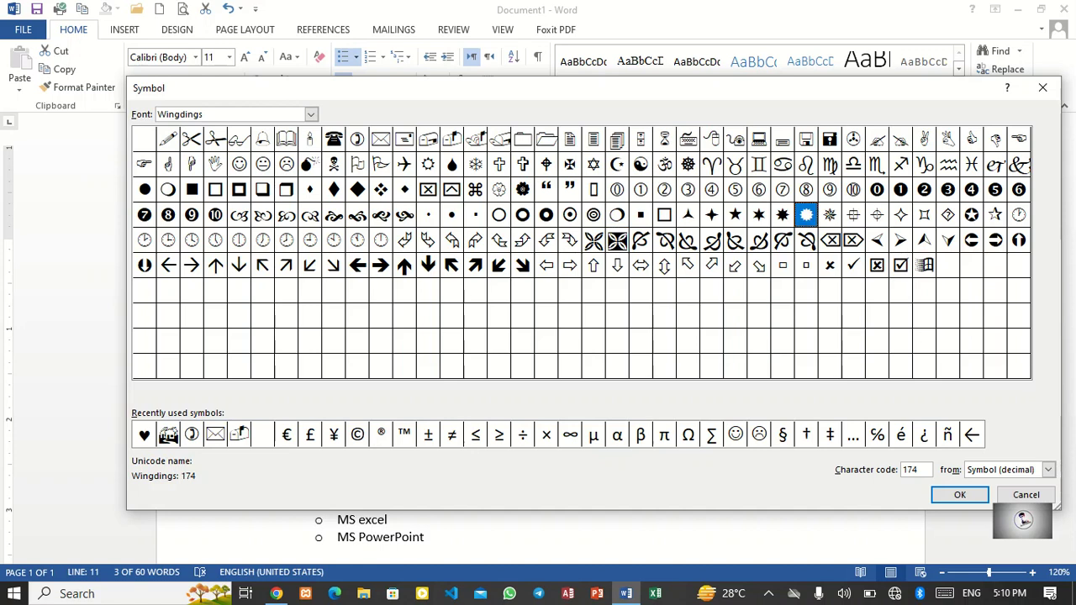
left_click(925, 266)
left_click(854, 164)
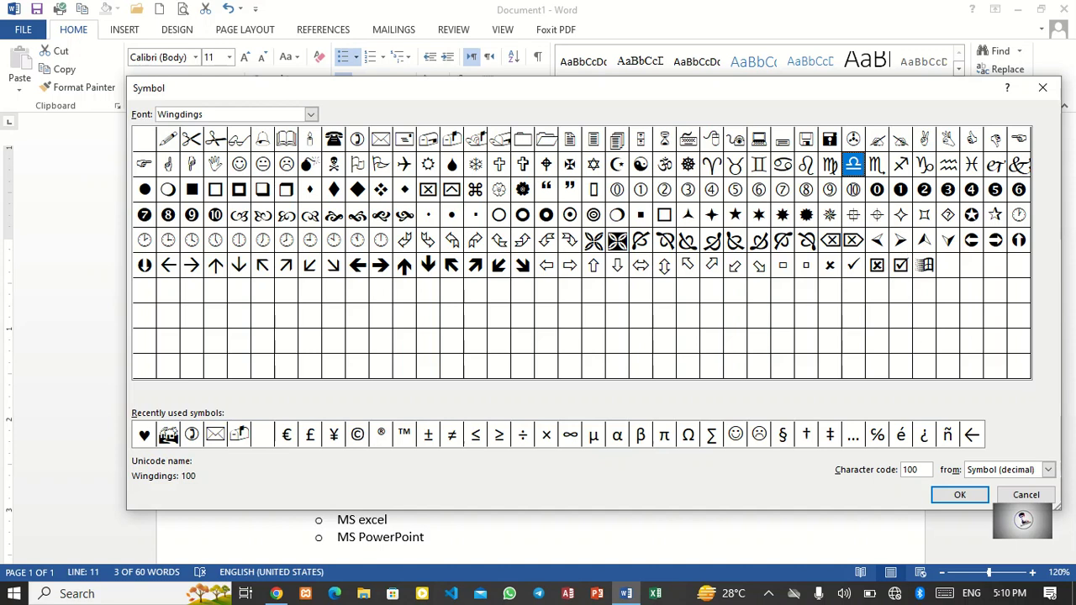
left_click(240, 165)
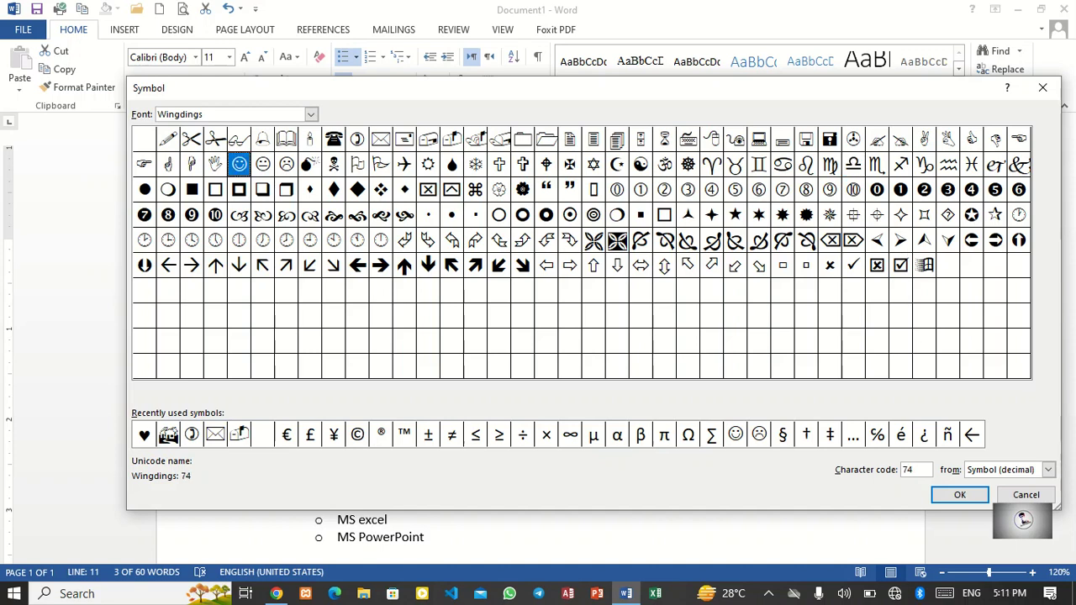
left_click(959, 495)
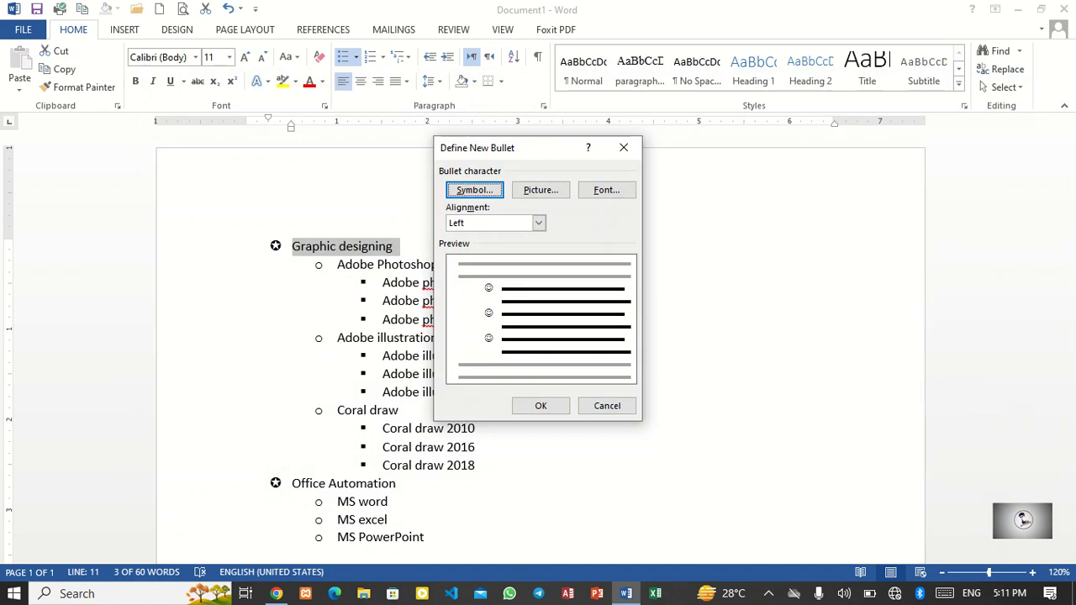
left_click(541, 405)
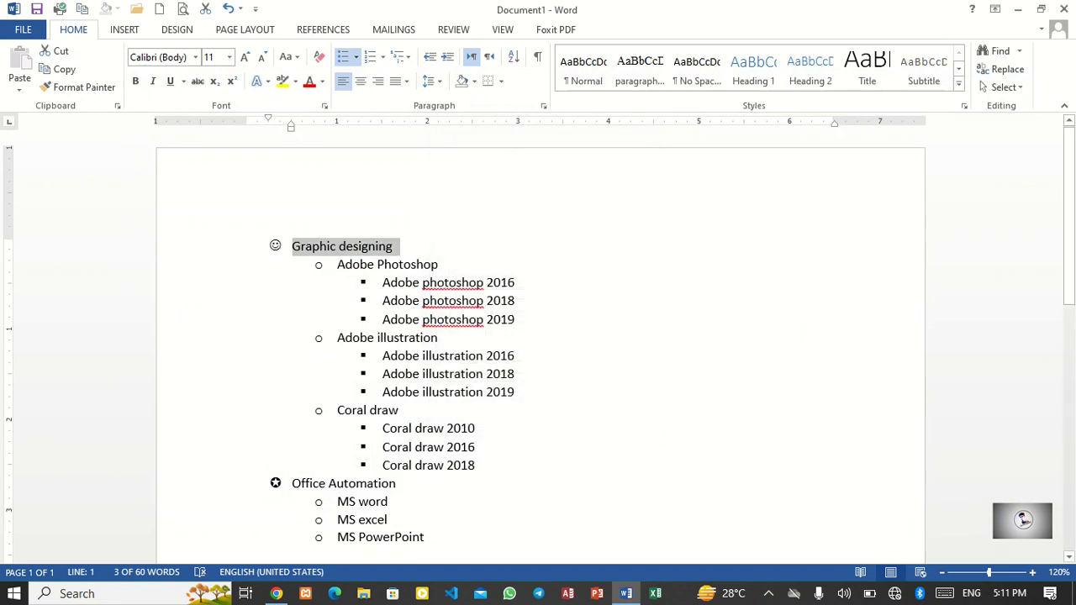
Step: Select the items from Adobe Photoshop down to MS PowerPoint and start defining a picture bullet, working offline
mouse_move(396, 483)
left_mouse_down()
mouse_move(355, 483)
mouse_move(382, 465)
left_mouse_up()
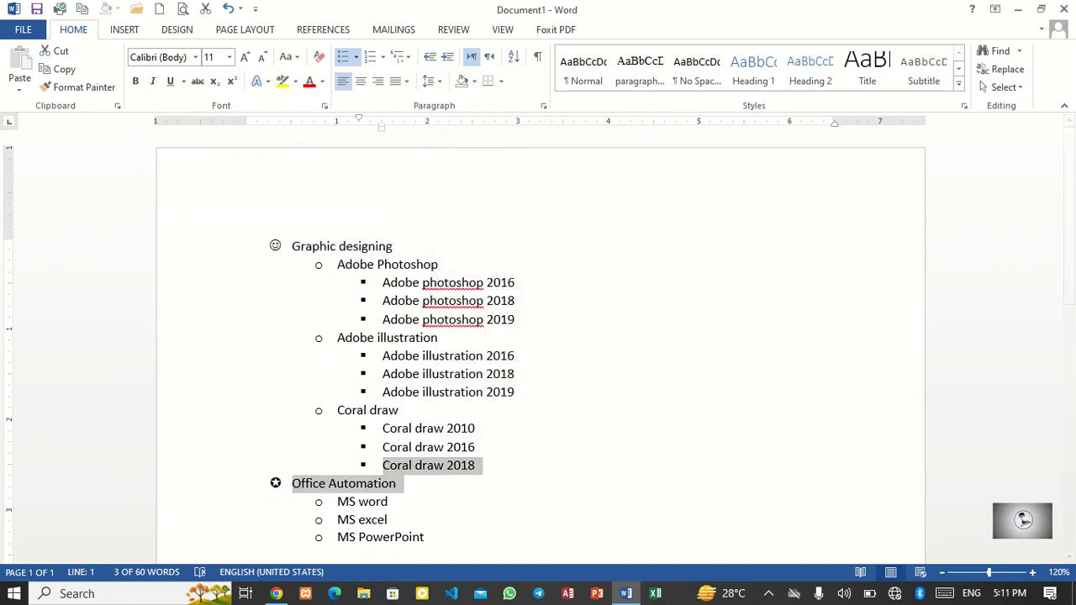
left_click_drag(427, 538, 338, 265)
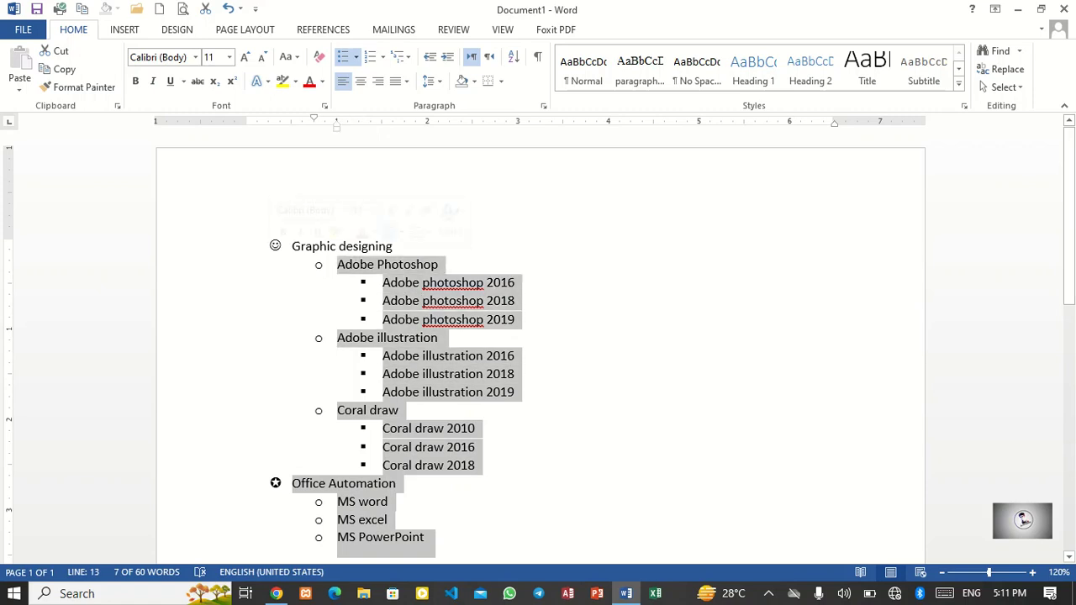
left_click(355, 56)
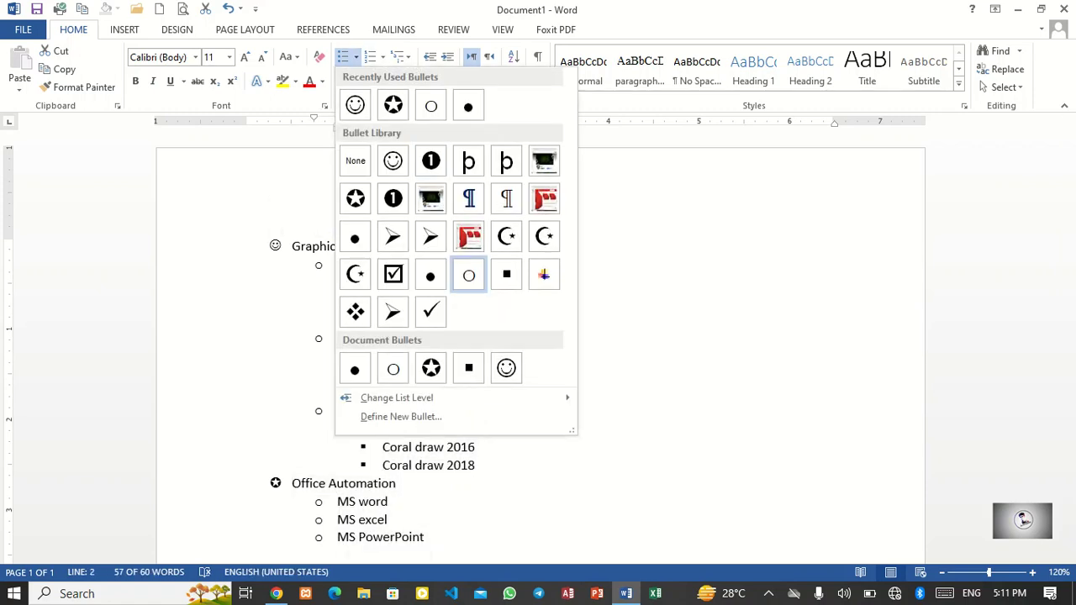
mouse_move(395, 397)
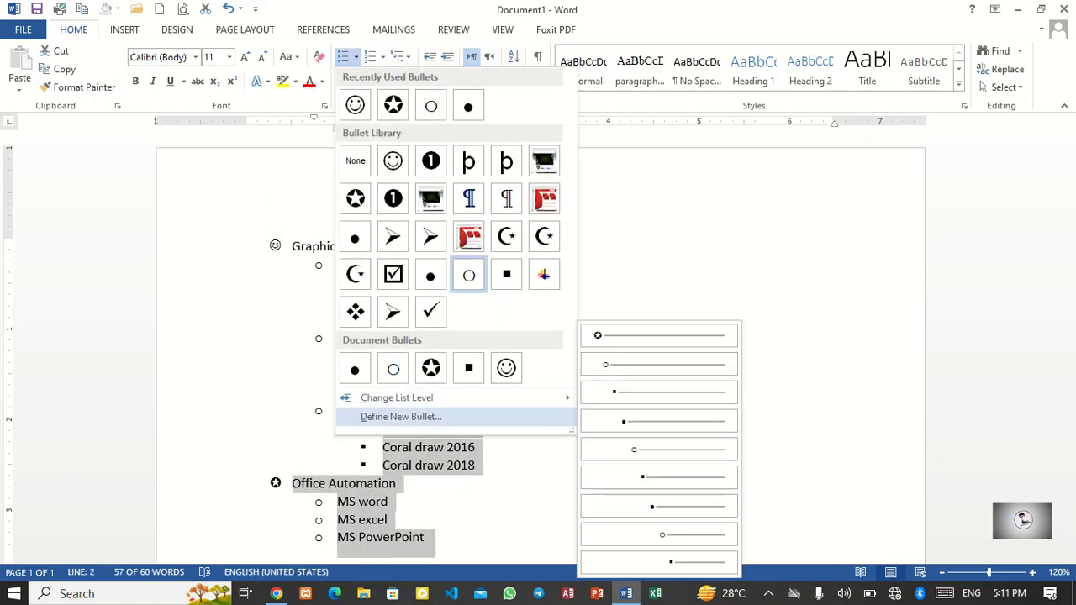
left_click(401, 416)
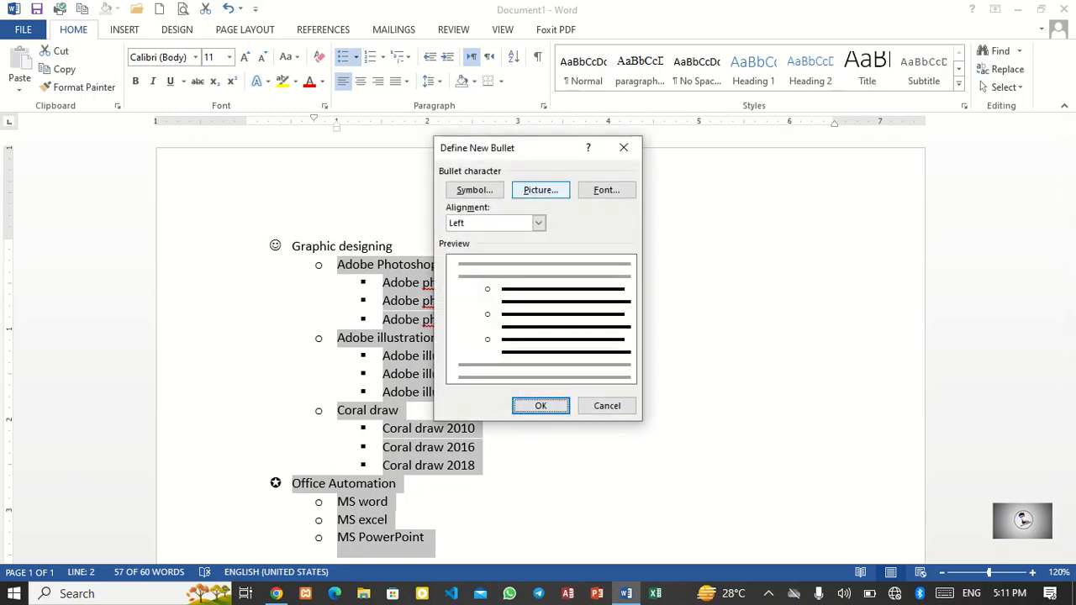
left_click(540, 190)
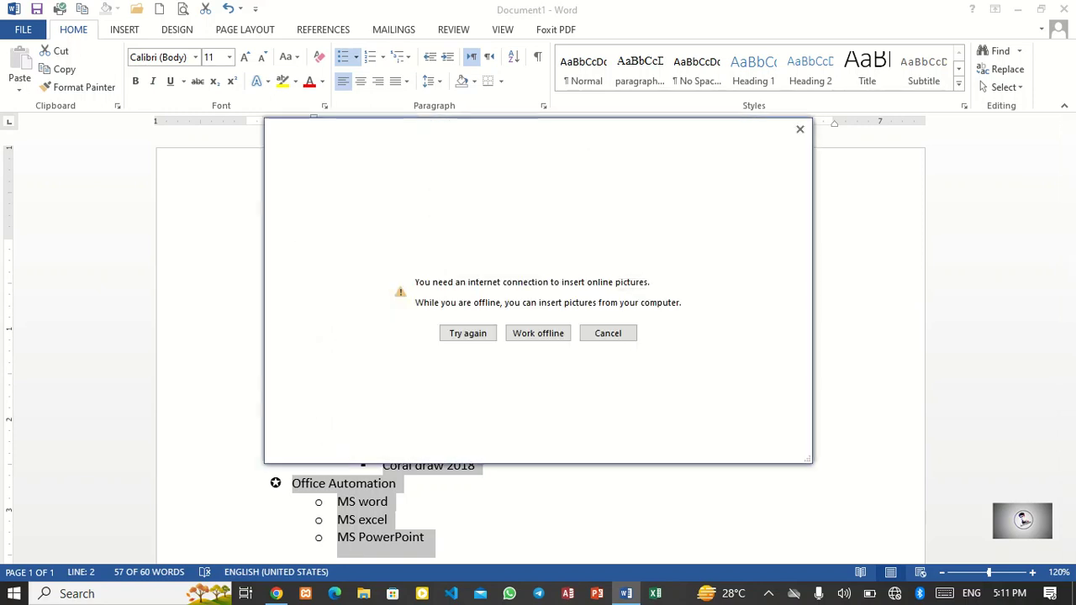
left_click(538, 333)
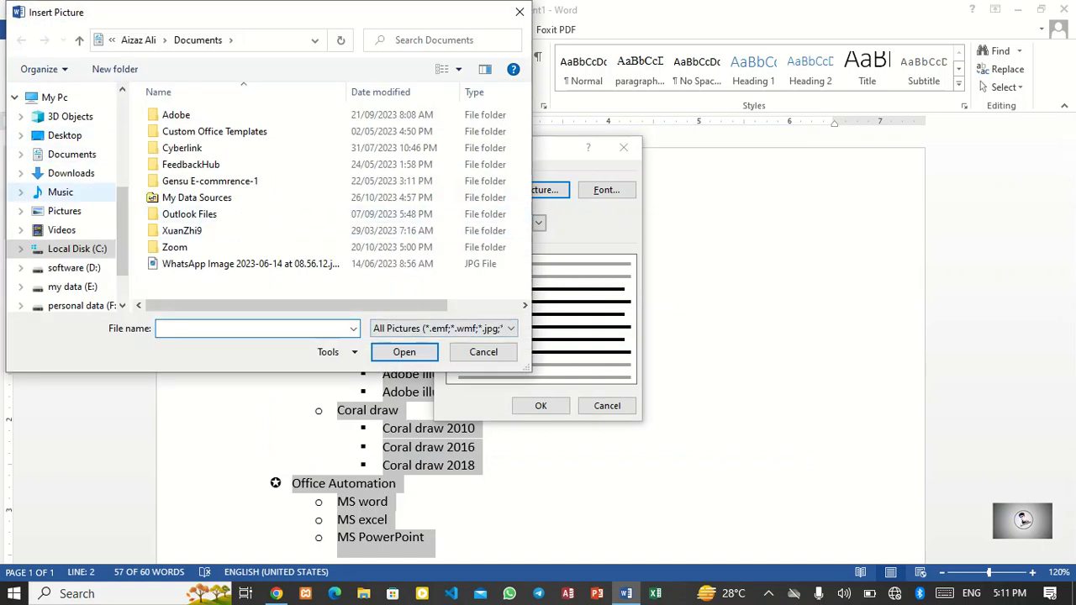
Step: Apply the wp11296167-desktop-shelf-wallpapers (1).jpg image from the Desktop zipfiles folder as the new picture bullet
left_click(65, 135)
scroll(281, 252, "down", 2)
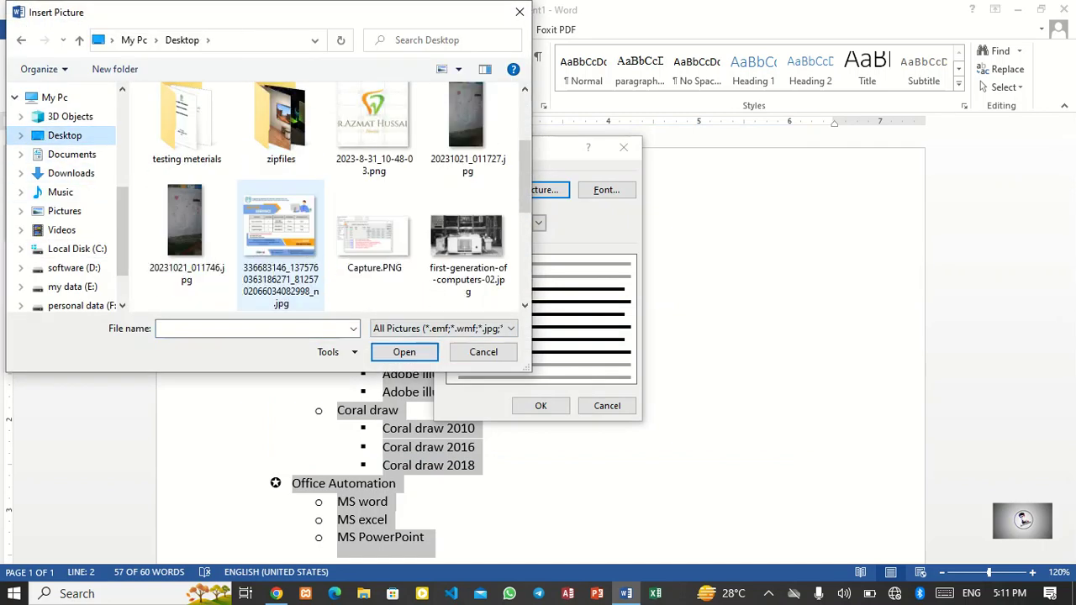
scroll(281, 244, "up", 1)
double_click(281, 126)
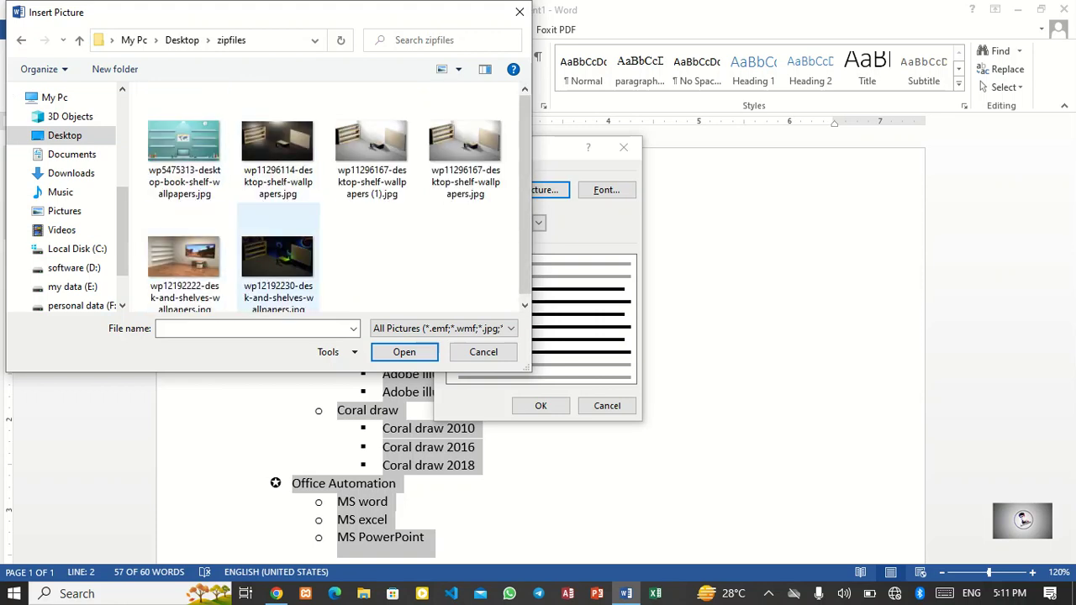
left_click(277, 256)
left_click(371, 143)
left_click(405, 352)
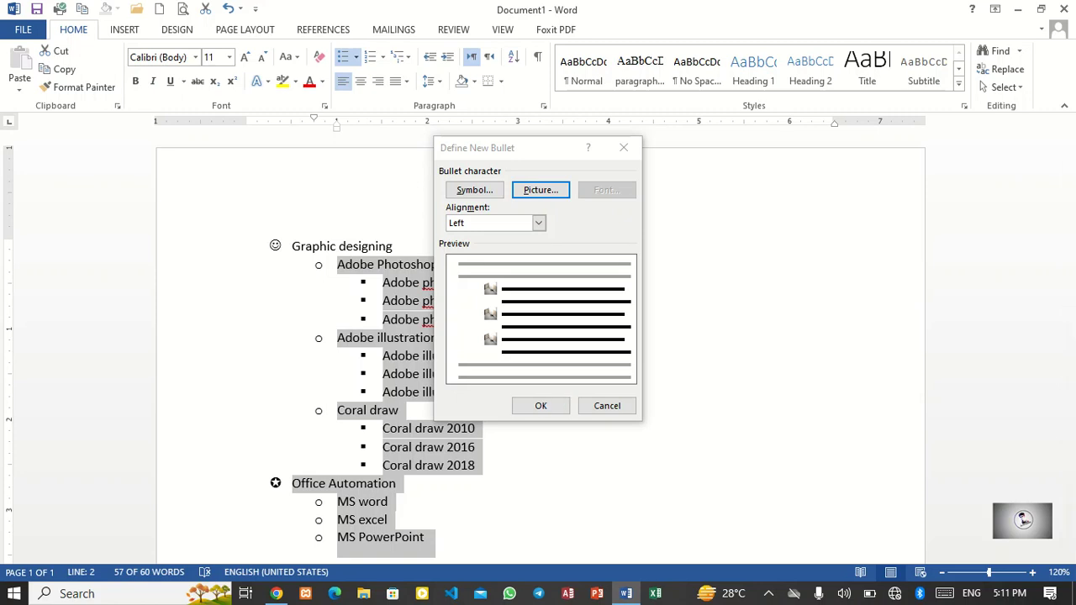
left_click(541, 405)
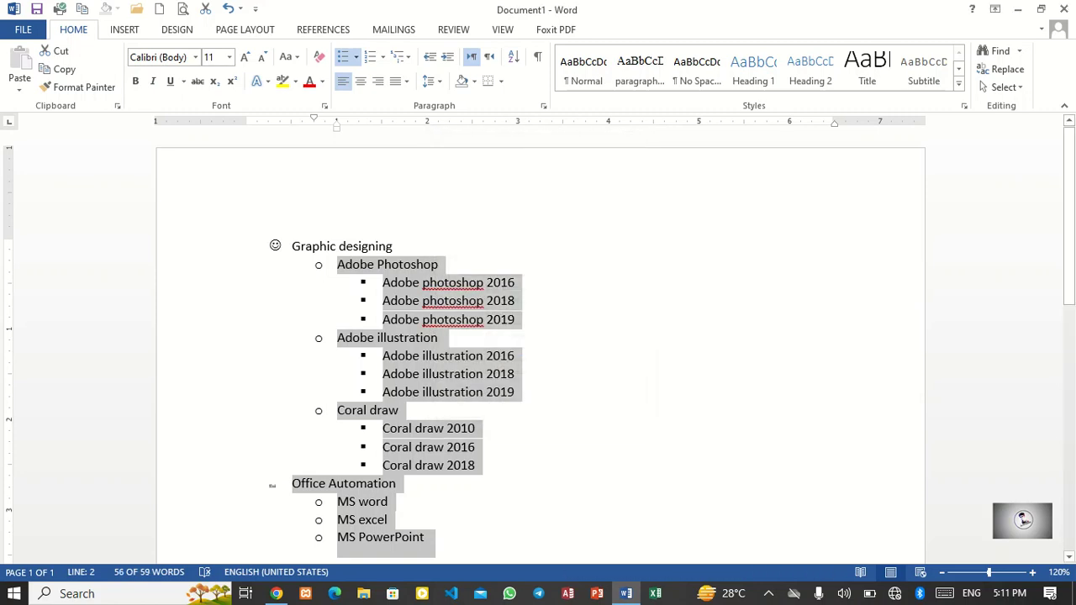
Step: Zoom in to examine the picture bullet beside Office Automation, then return to normal zoom
left_click(404, 484)
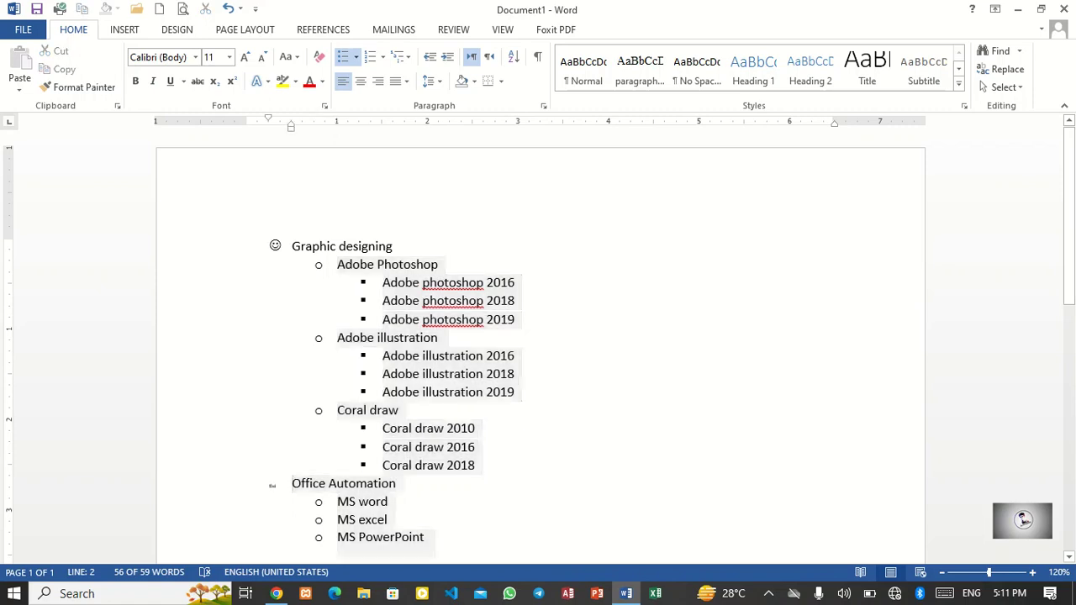
scroll(403, 484, "up", 18)
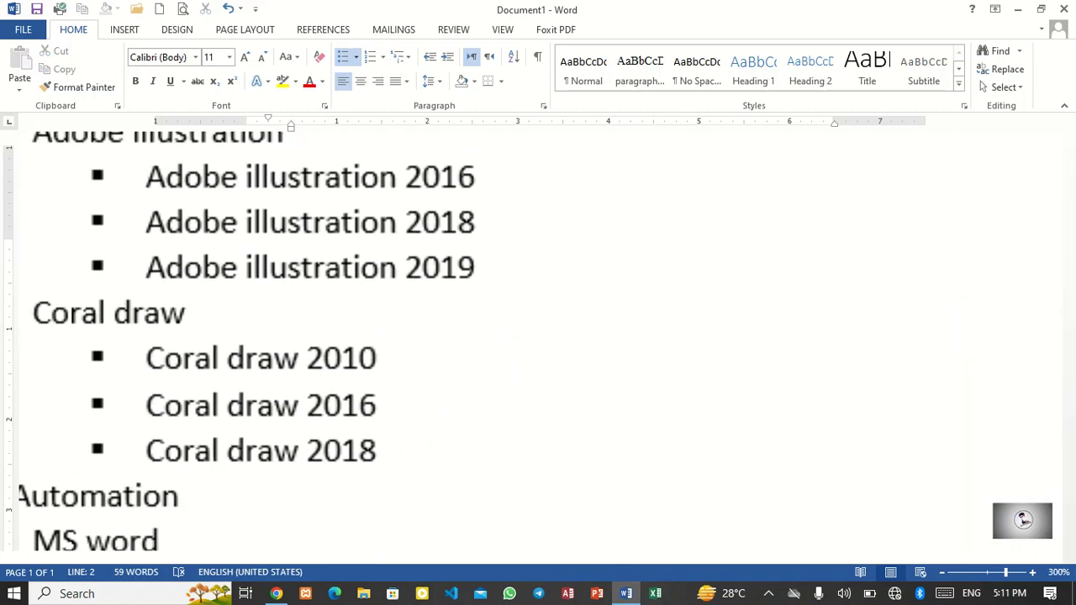
left_click_drag(471, 557, 273, 557)
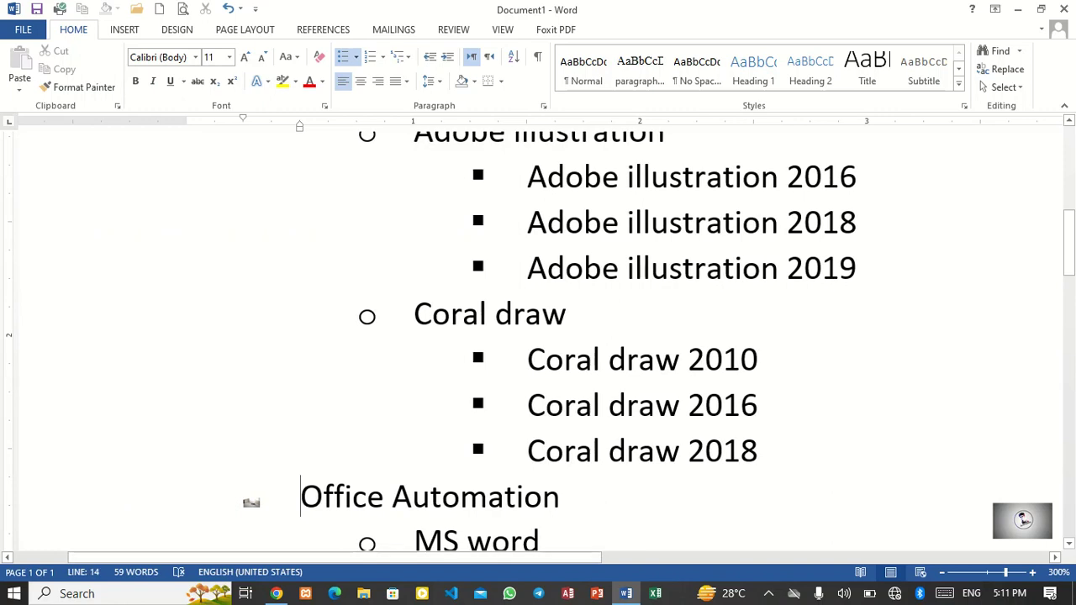
scroll(538, 336, "up", 18)
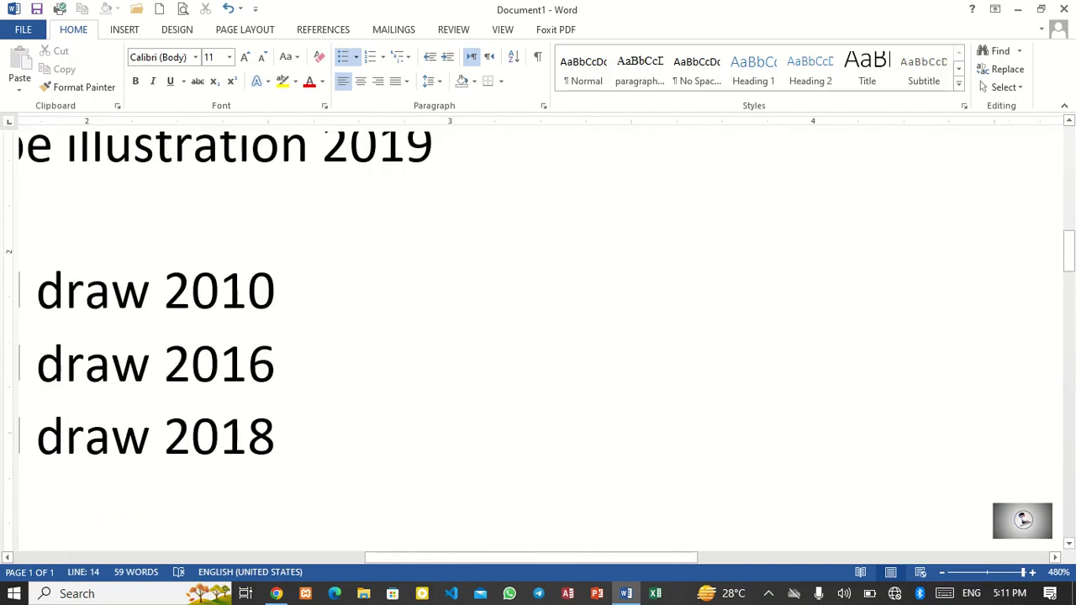
left_click(272, 557)
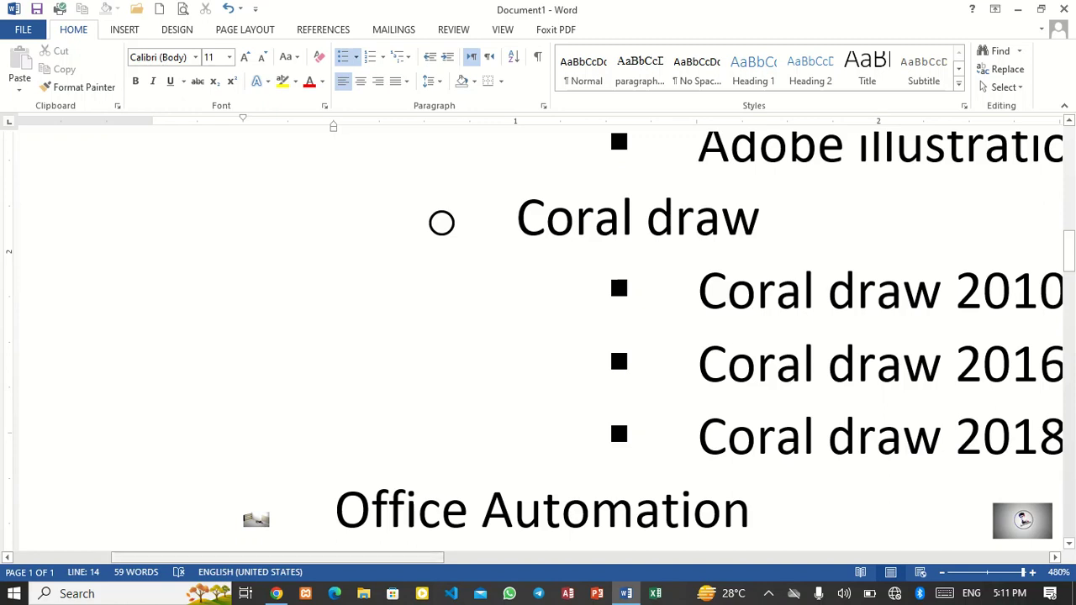
left_click(989, 573)
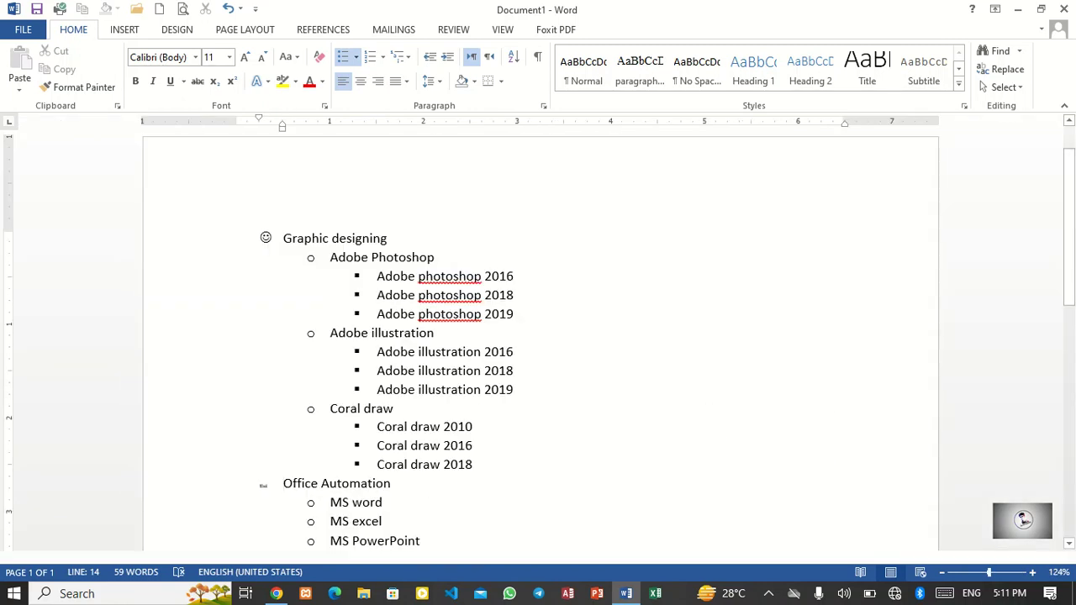
scroll(541, 347, "up", 3)
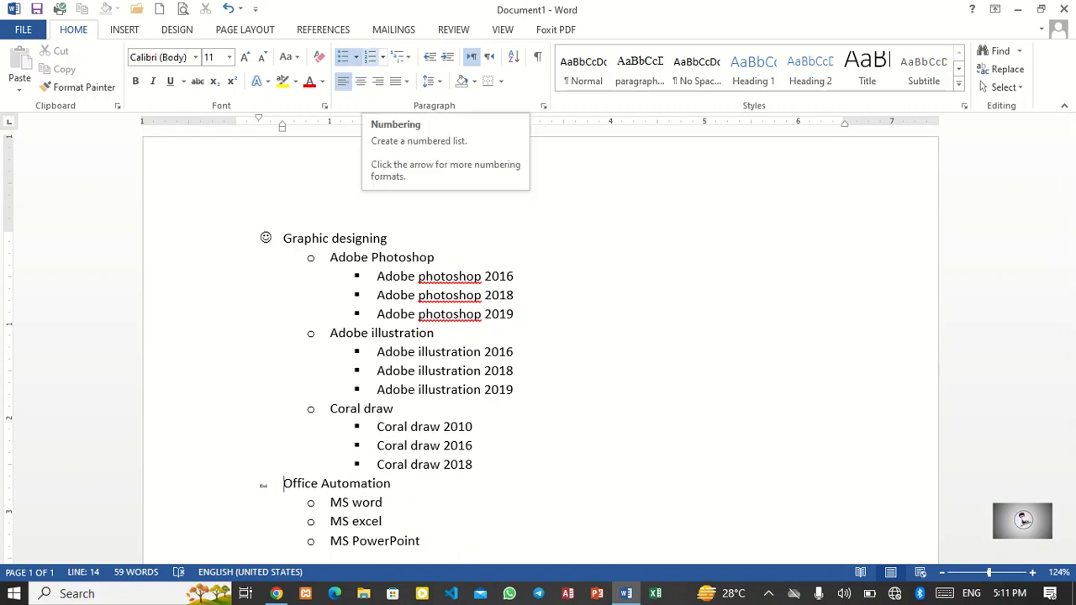
Step: Apply numbering to the whole list and try the 1 Heading 1 / 1.1 Heading 2 multilevel list style
key("ctrl+a")
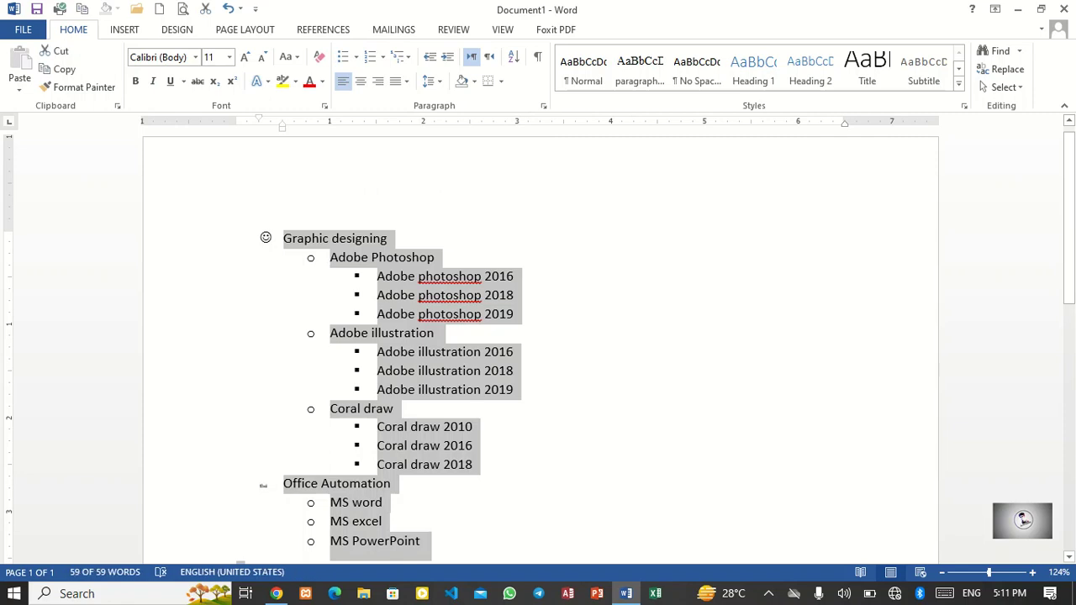
left_click(370, 56)
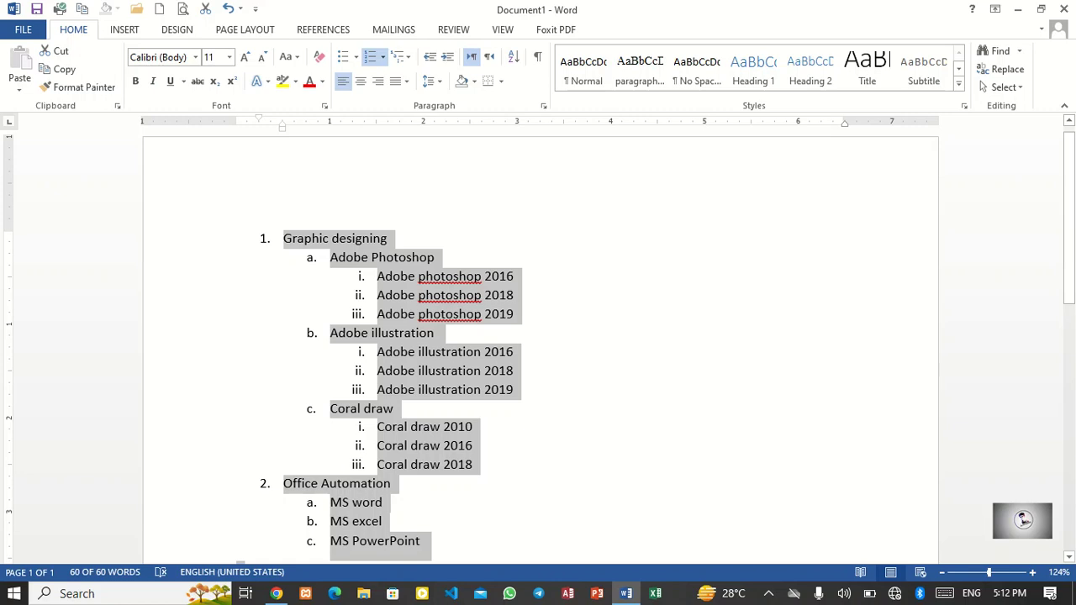
scroll(538, 337, "down", 1)
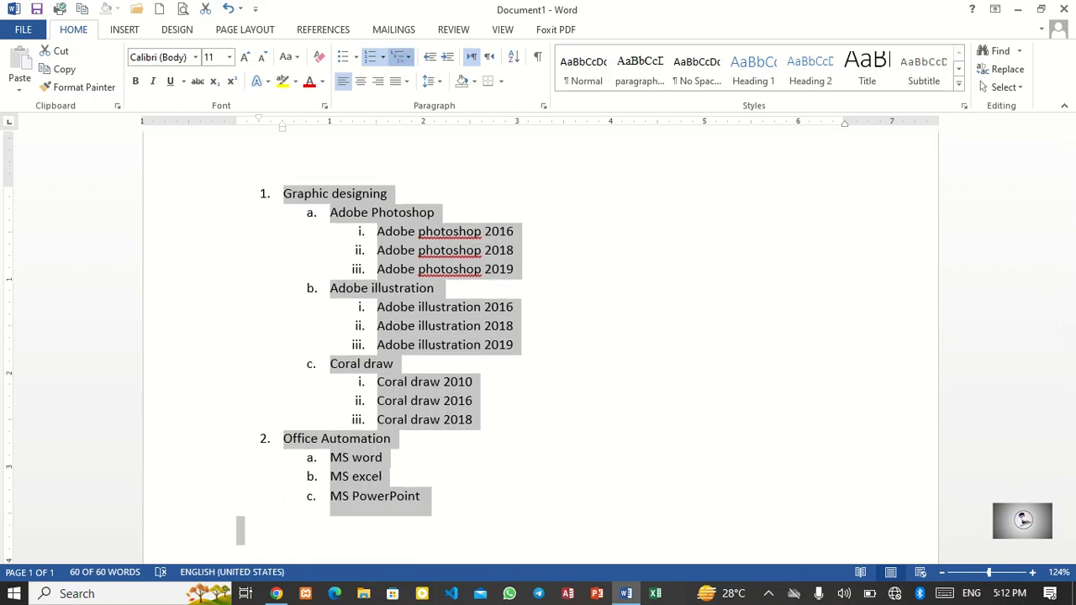
left_click(401, 57)
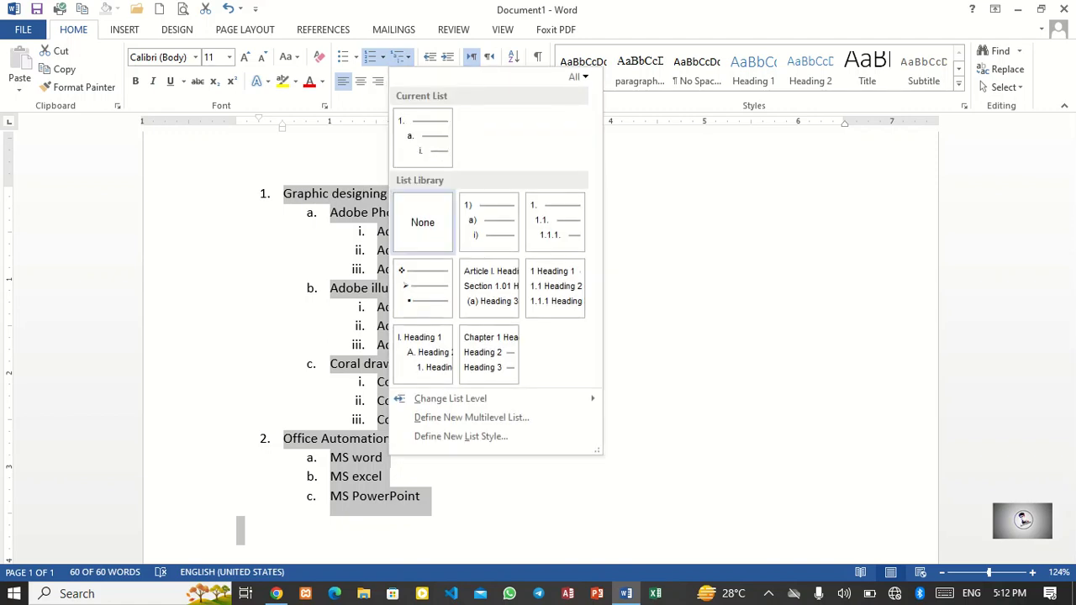
left_click(556, 288)
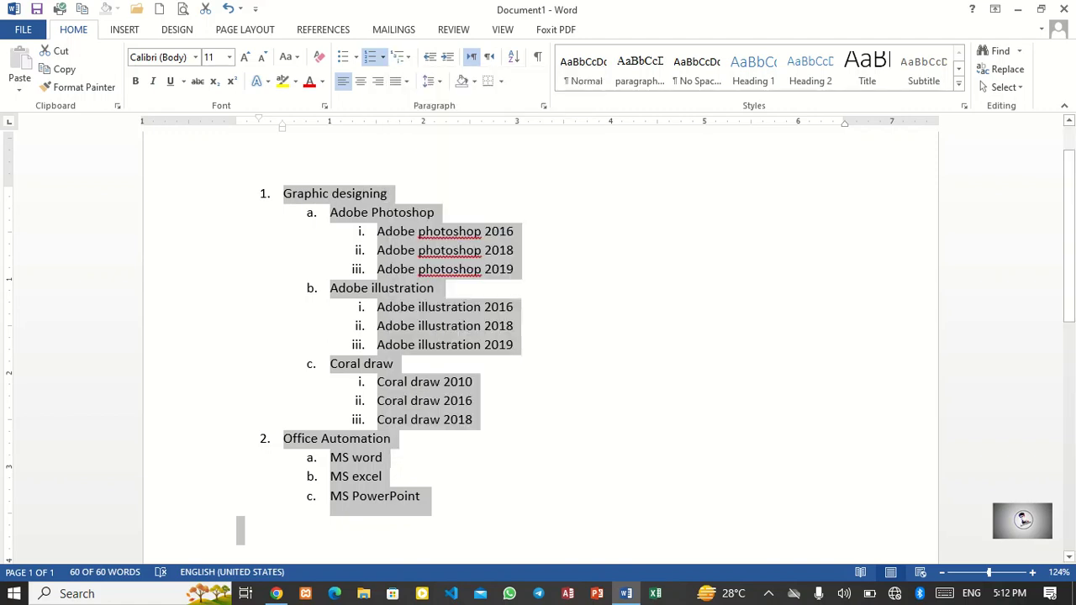
Step: Select the entire list and clear all of its formatting
left_click(397, 533)
left_click_drag(397, 533, 283, 195)
left_click(319, 56)
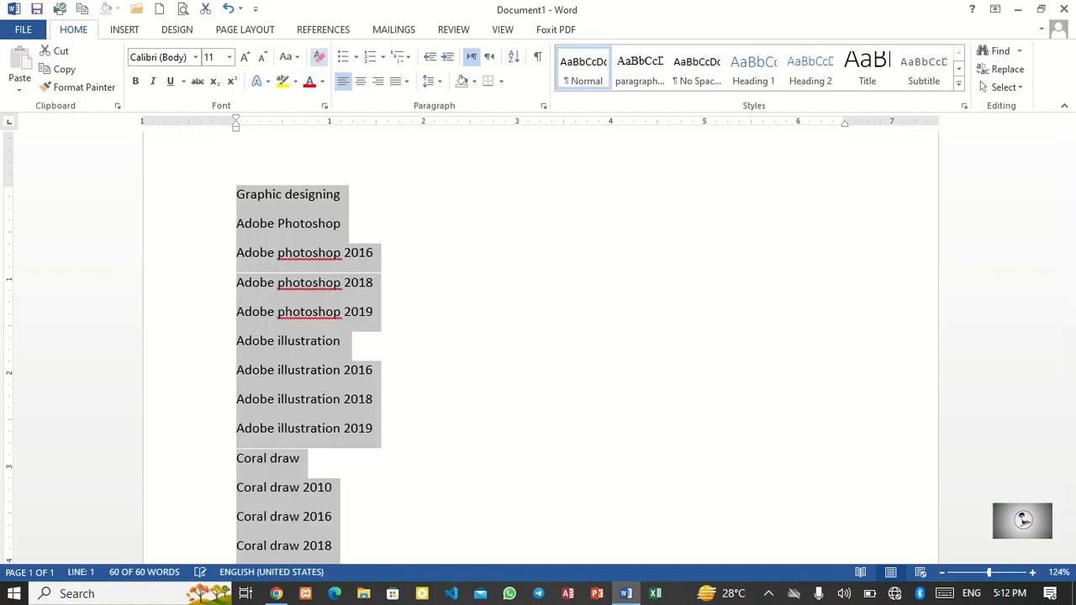
Step: Apply Heading 1 to Graphic designing and Heading 2 to Adobe Photoshop
left_click(374, 428)
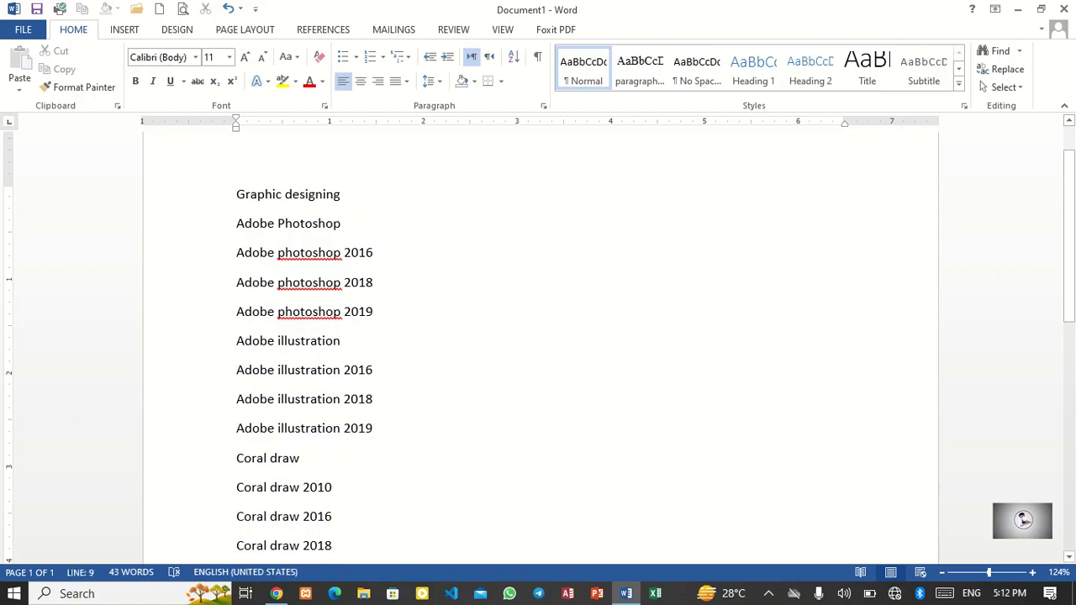
left_click(210, 194)
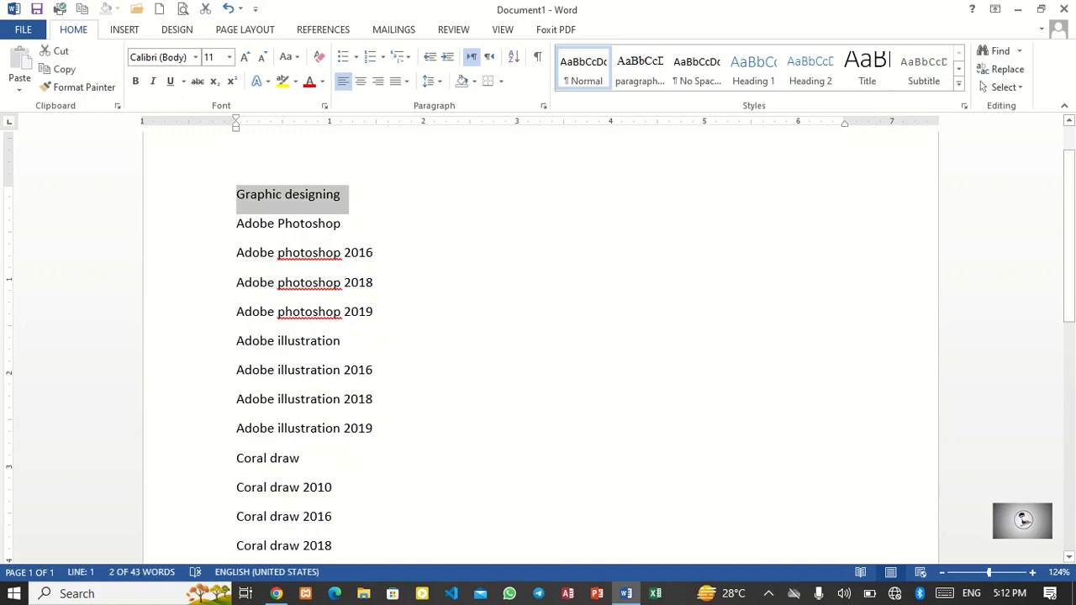
left_click(753, 69)
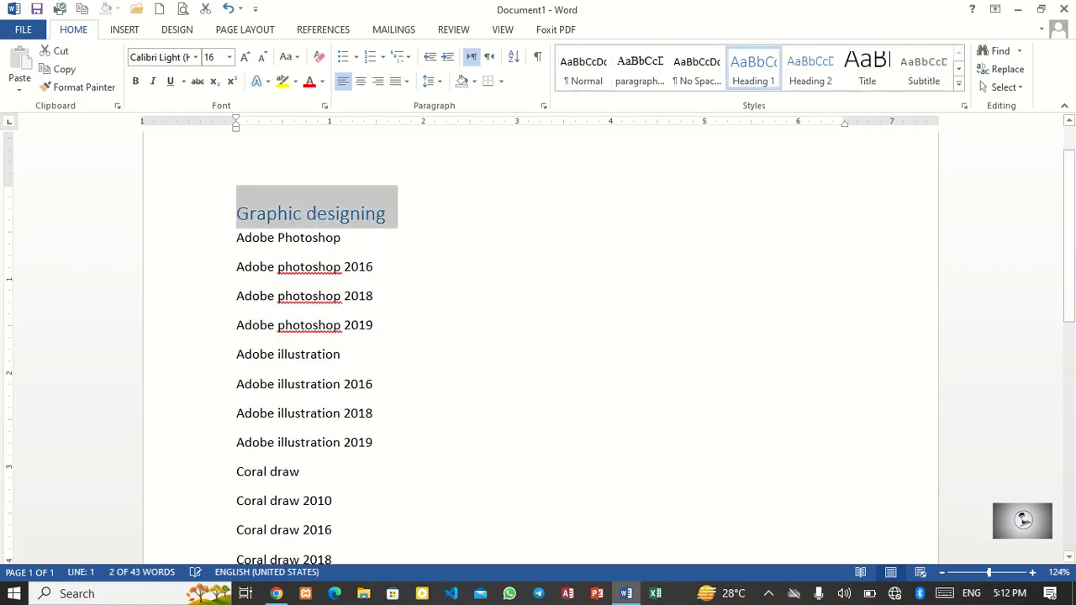
left_click(210, 239)
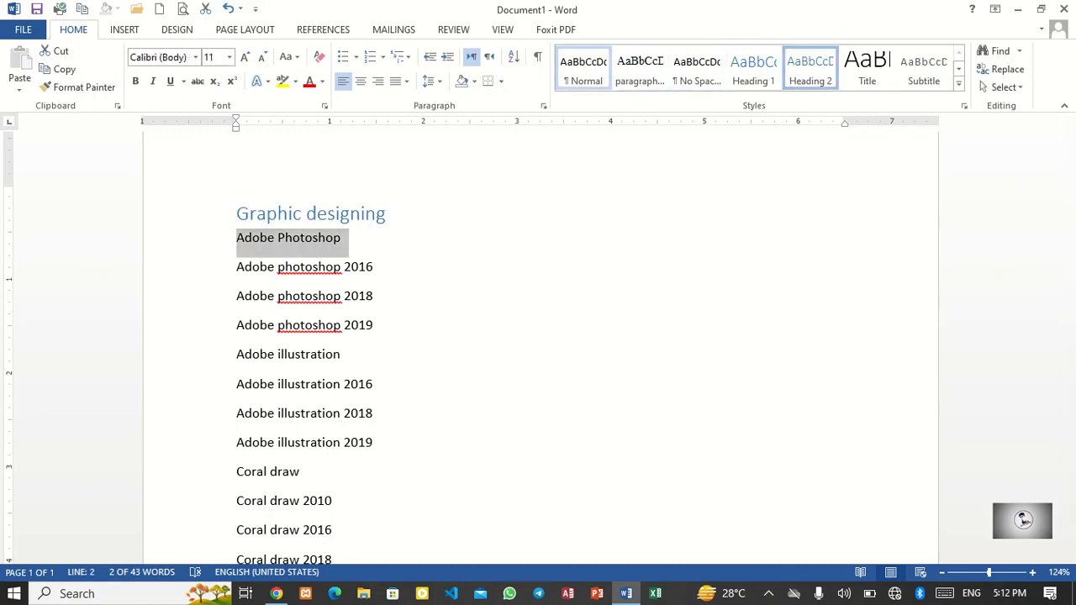
left_click(811, 69)
Step: Apply Heading 3 to the three Adobe photoshop versions and Heading 2 to Adobe illustration
left_click_drag(379, 324, 239, 264)
left_click(867, 69)
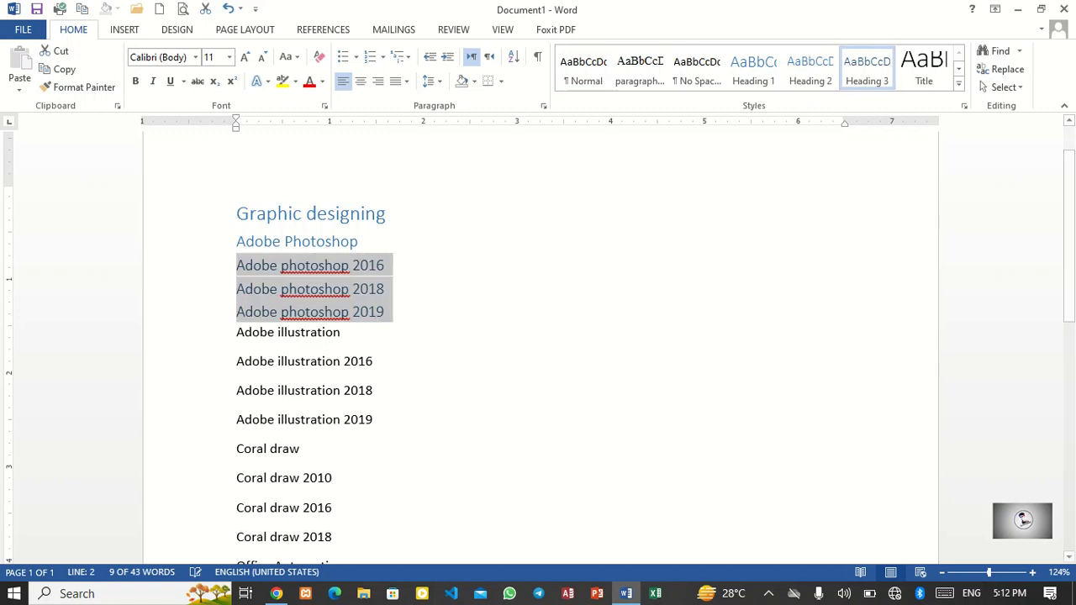
left_click_drag(343, 338, 238, 331)
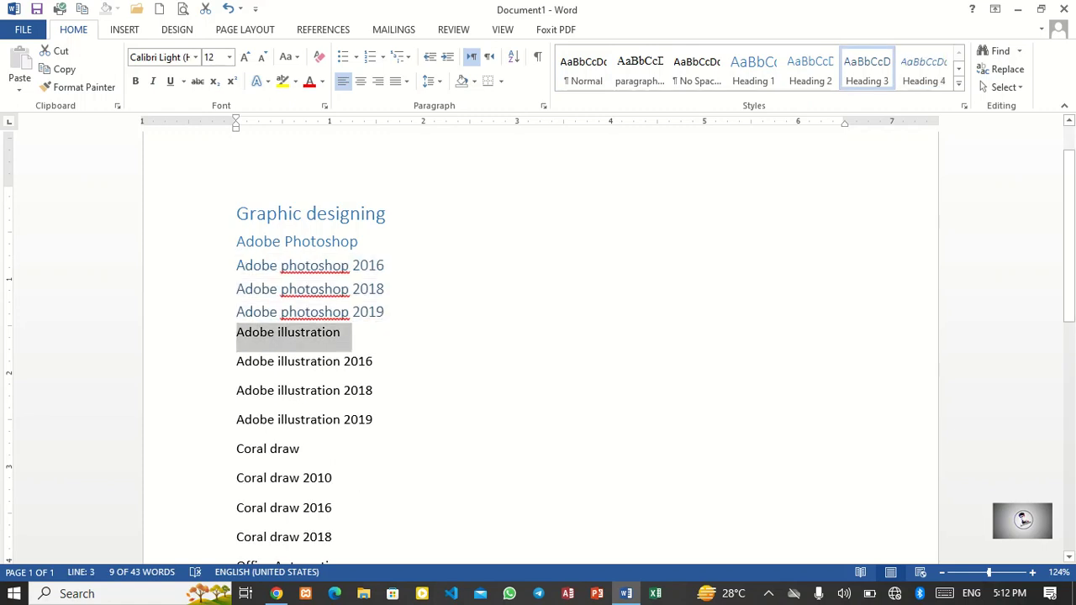
left_click(810, 69)
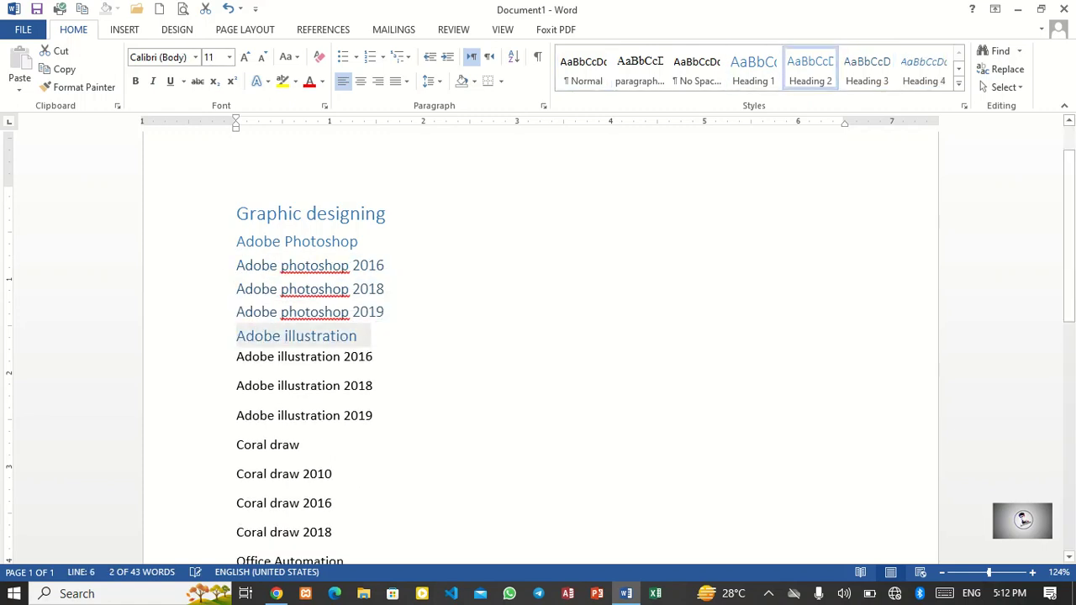
Step: Apply Heading 3 to the three Adobe illustration versions and Heading 2 to Coral draw
left_click_drag(375, 419, 236, 353)
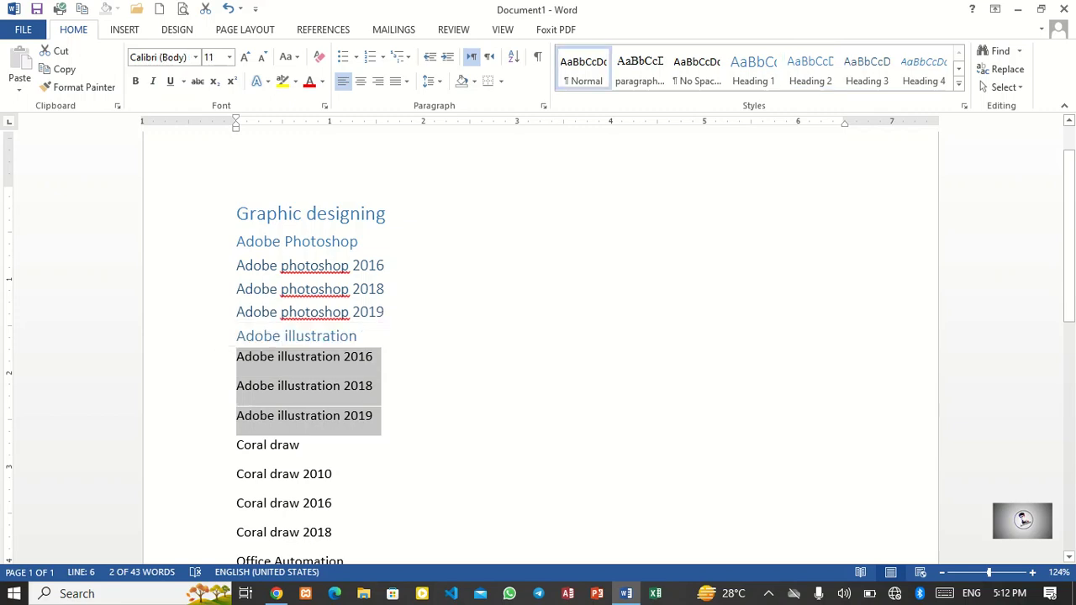
scroll(303, 336, "down", 1)
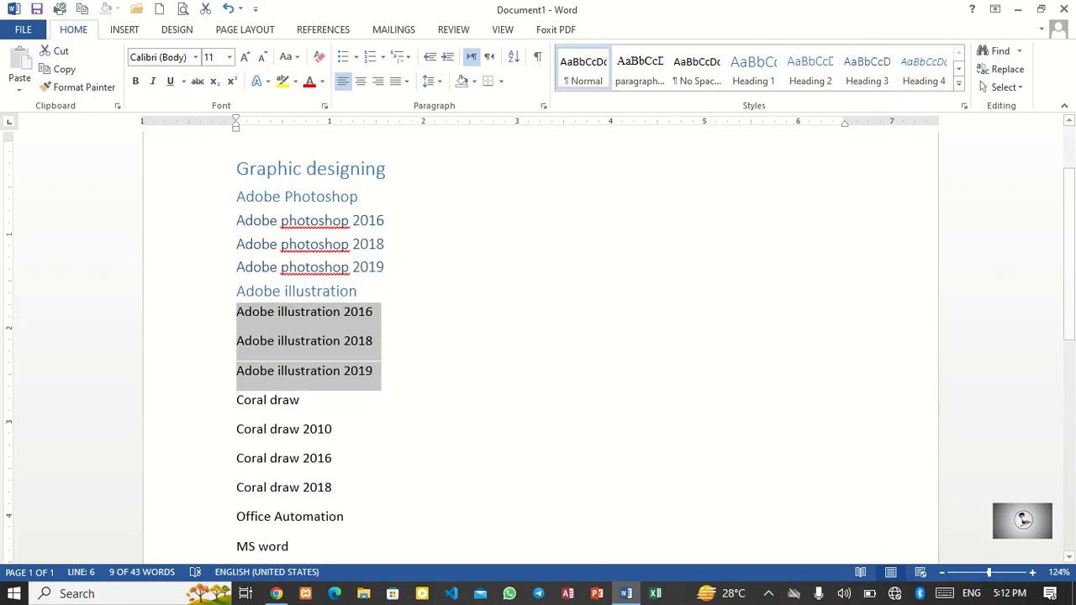
left_click(866, 69)
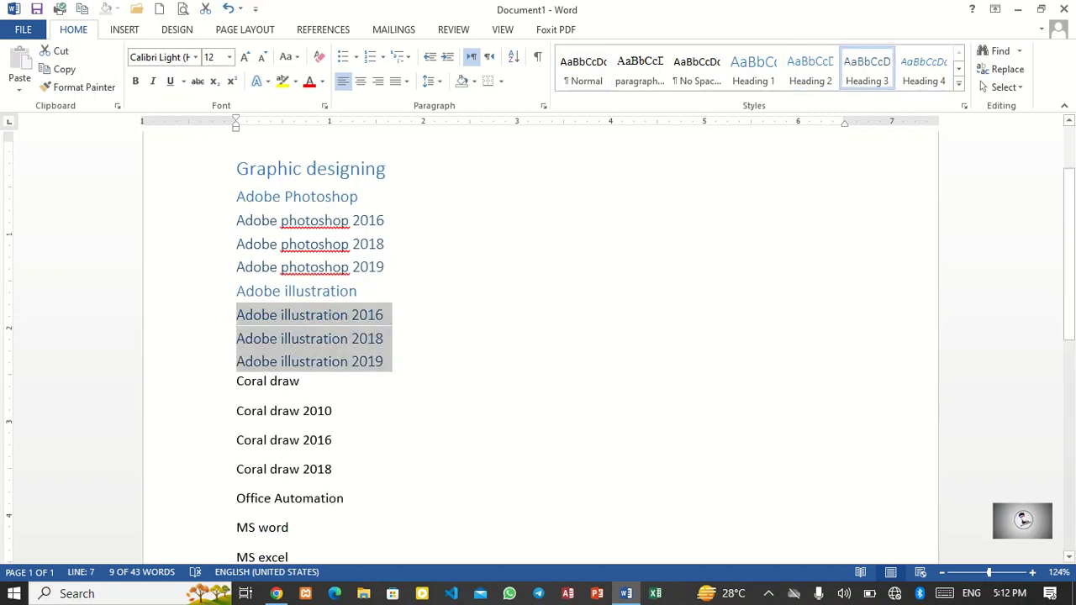
left_click(220, 383)
left_click(810, 69)
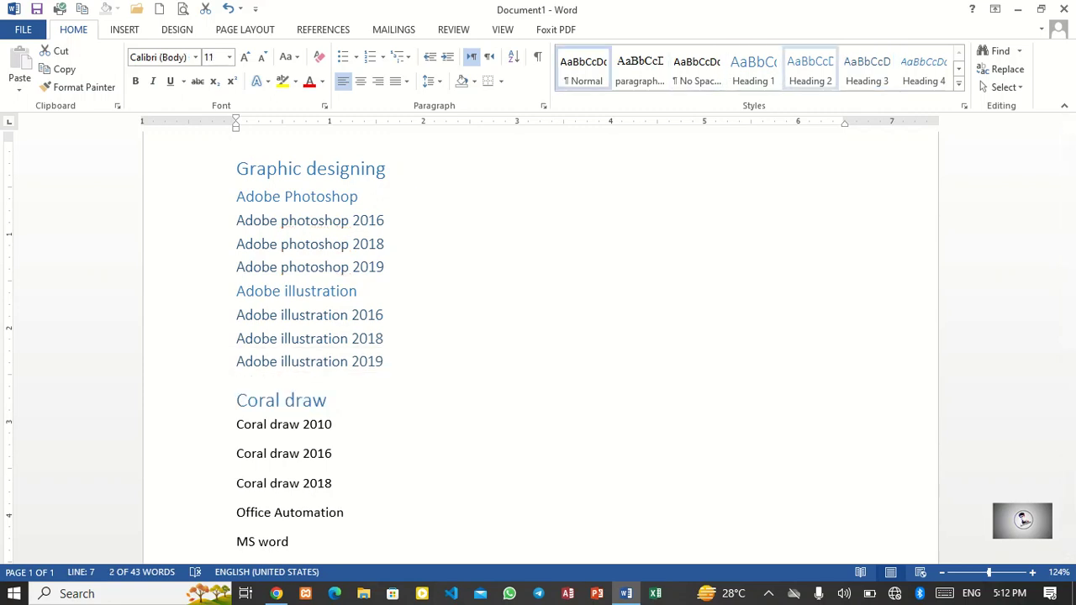
scroll(541, 347, "down", 2)
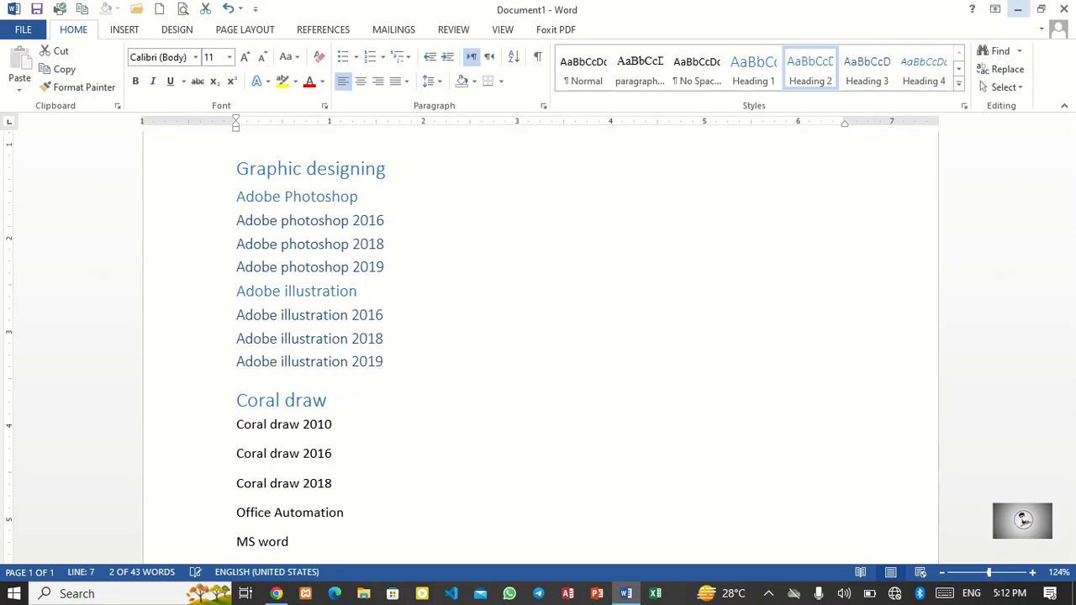
left_click(1017, 9)
left_click(626, 593)
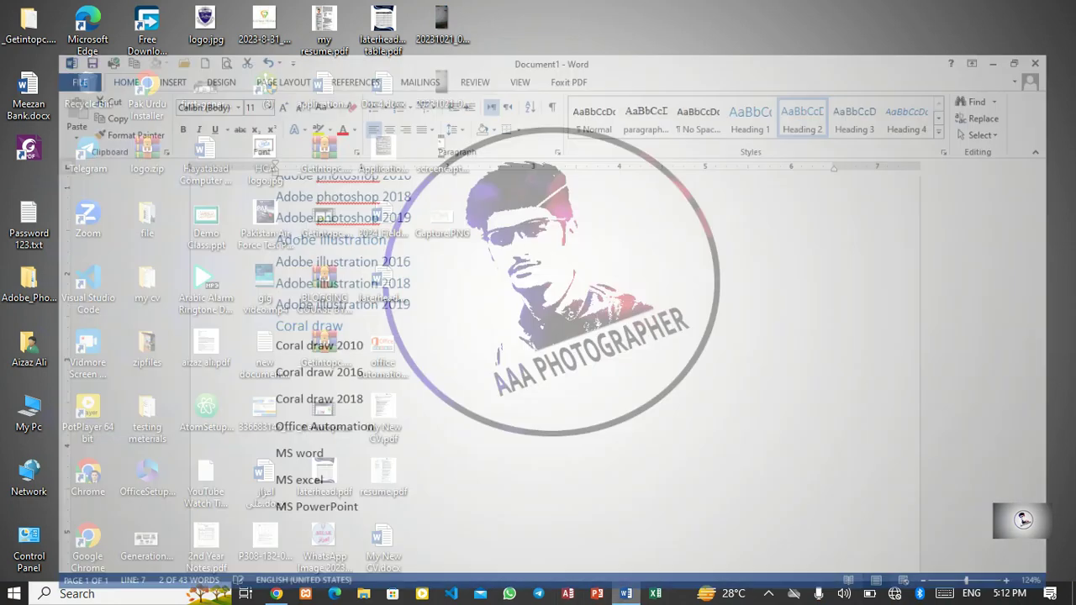
left_click(312, 295)
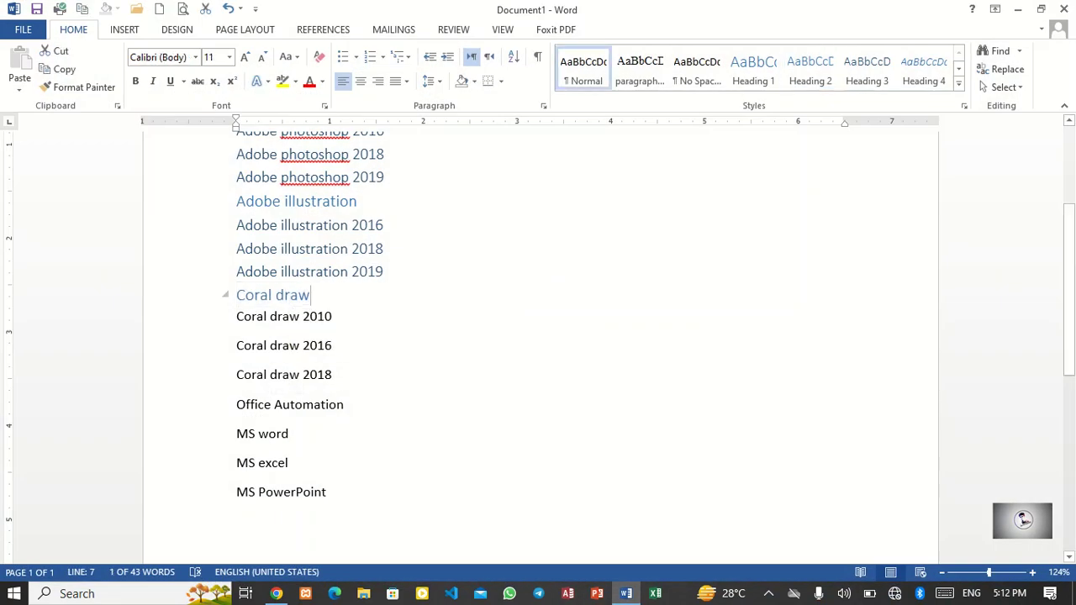
Step: Apply Heading 3 to the Coral draw 2010, 2016 and 2018 lines
left_click(221, 295)
left_click_drag(229, 375, 233, 302)
mouse_move(336, 375)
left_mouse_down()
mouse_move(236, 348)
mouse_move(233, 321)
left_mouse_up()
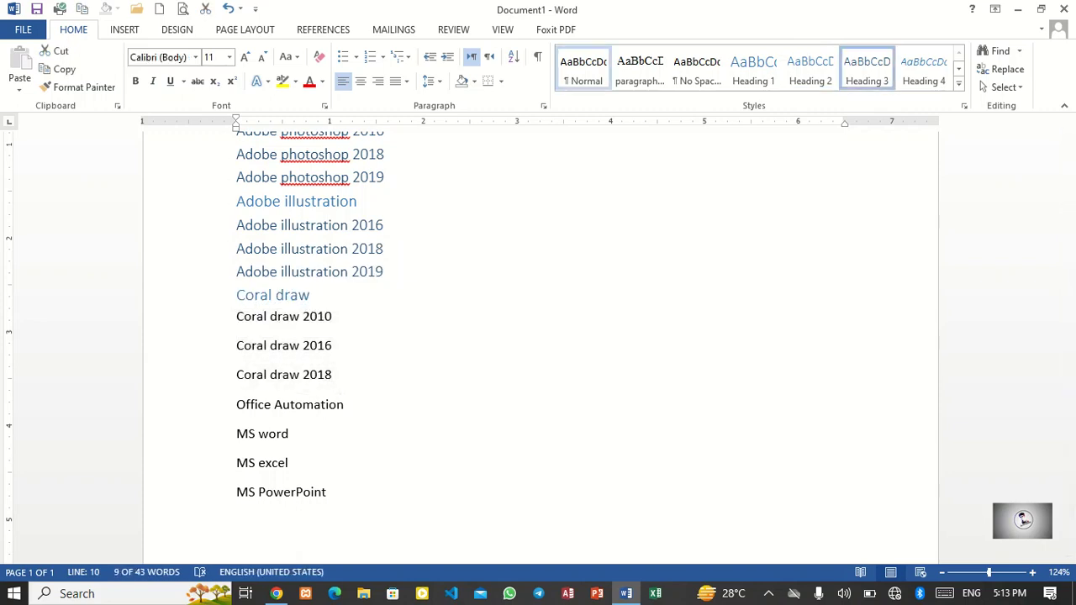
left_click(867, 71)
Step: Apply Heading 2 to Office Automation
left_click_drag(350, 388, 237, 389)
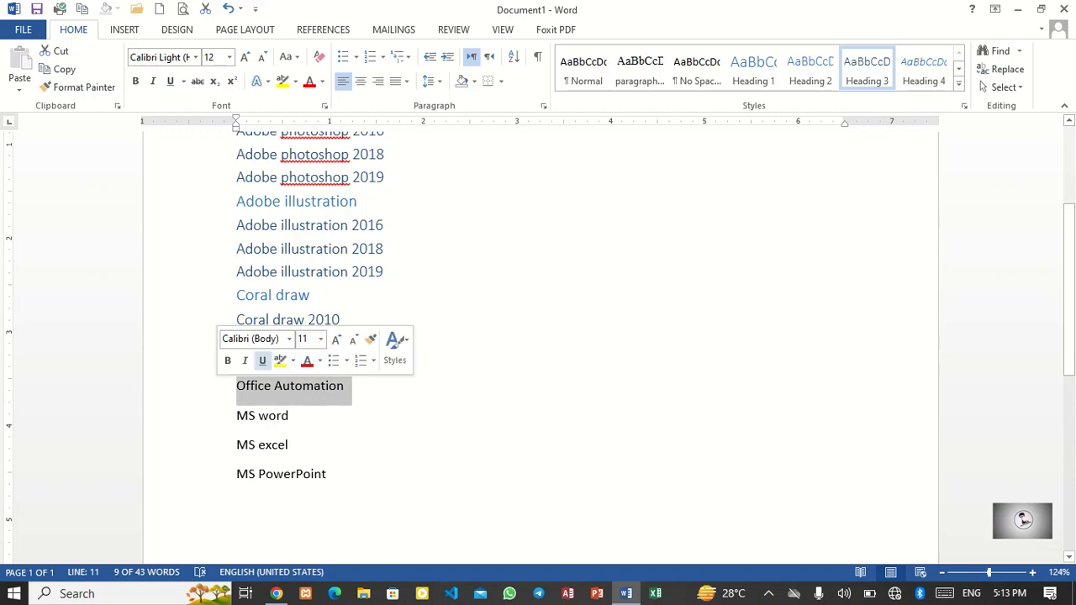
left_click(810, 71)
left_click_drag(334, 469, 236, 411)
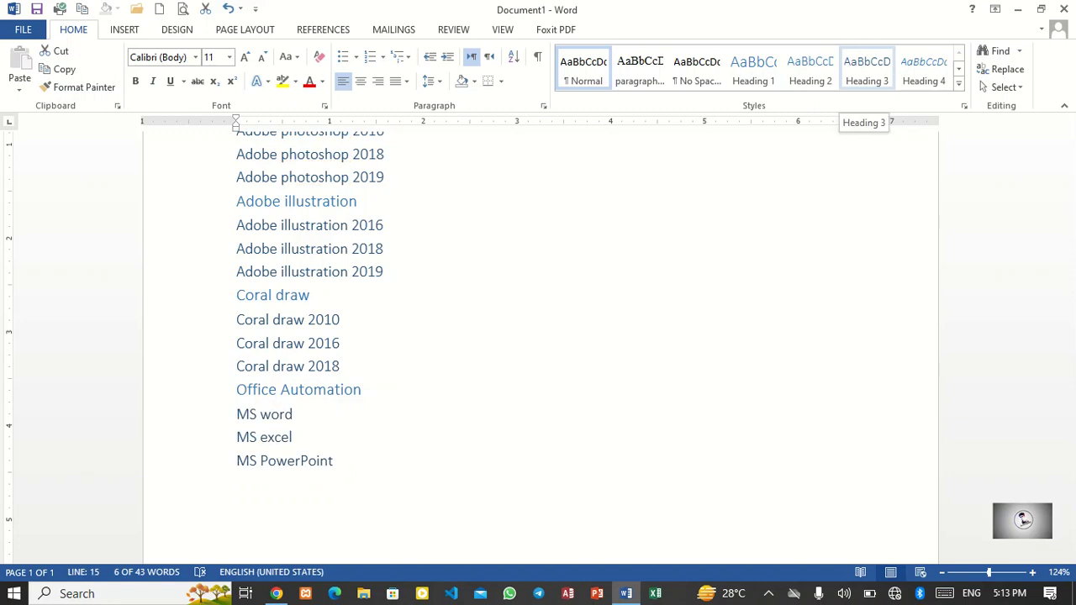
Step: Apply Heading 1 to Office Automation and Heading 2 to MS word, MS excel and MS PowerPoint
left_click_drag(367, 390, 236, 390)
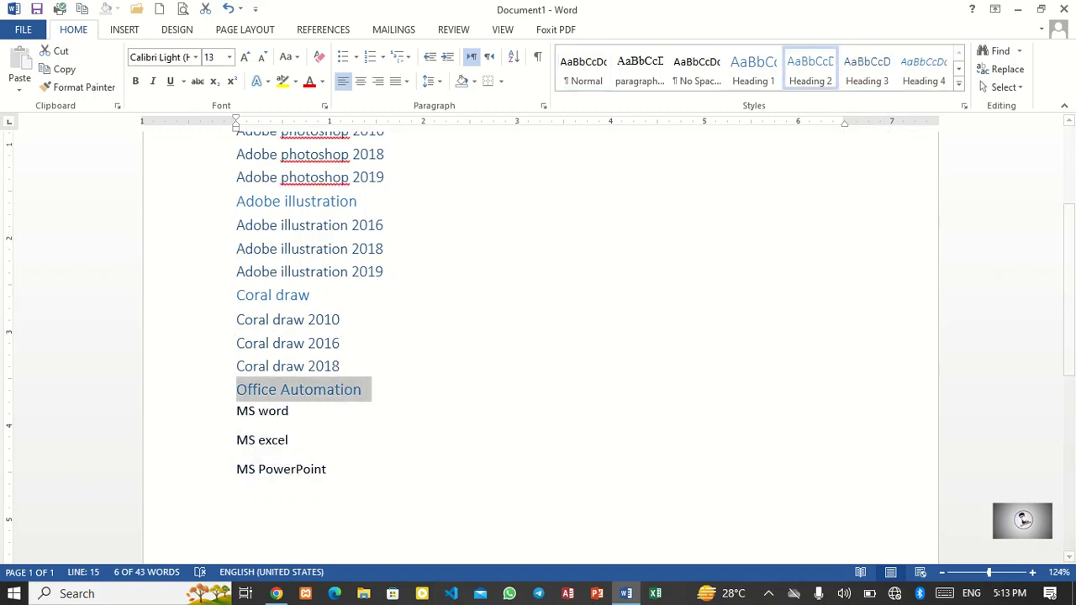
left_click(754, 68)
left_click_drag(330, 488, 238, 430)
left_click_drag(330, 489, 237, 430)
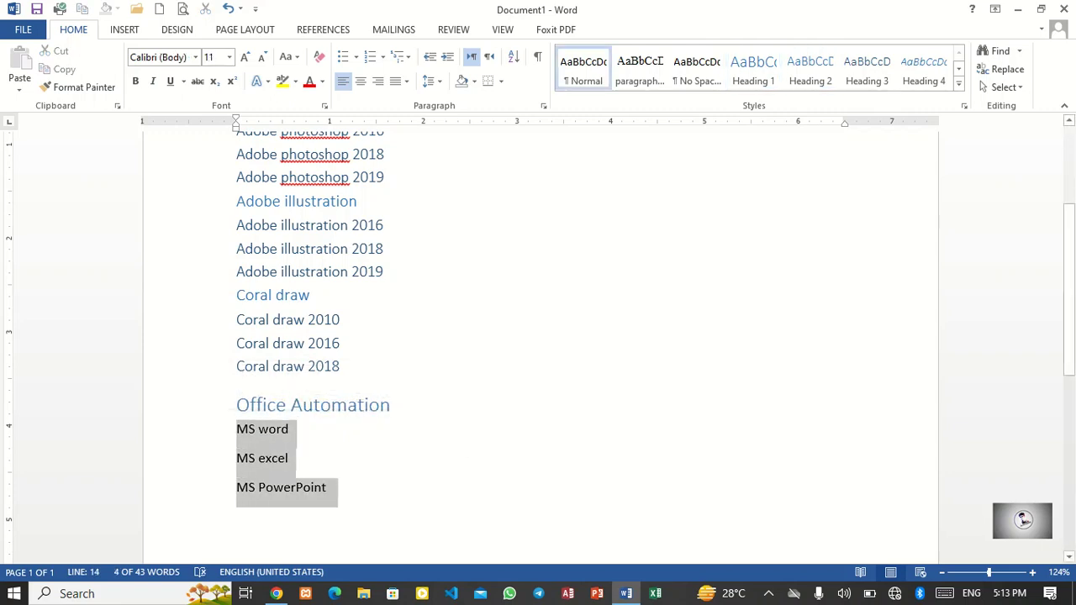
left_click(810, 69)
Step: Apply the 1 Heading 1 / 1.1 Heading 2 numbered multilevel list to the headings
scroll(538, 337, "up", 3)
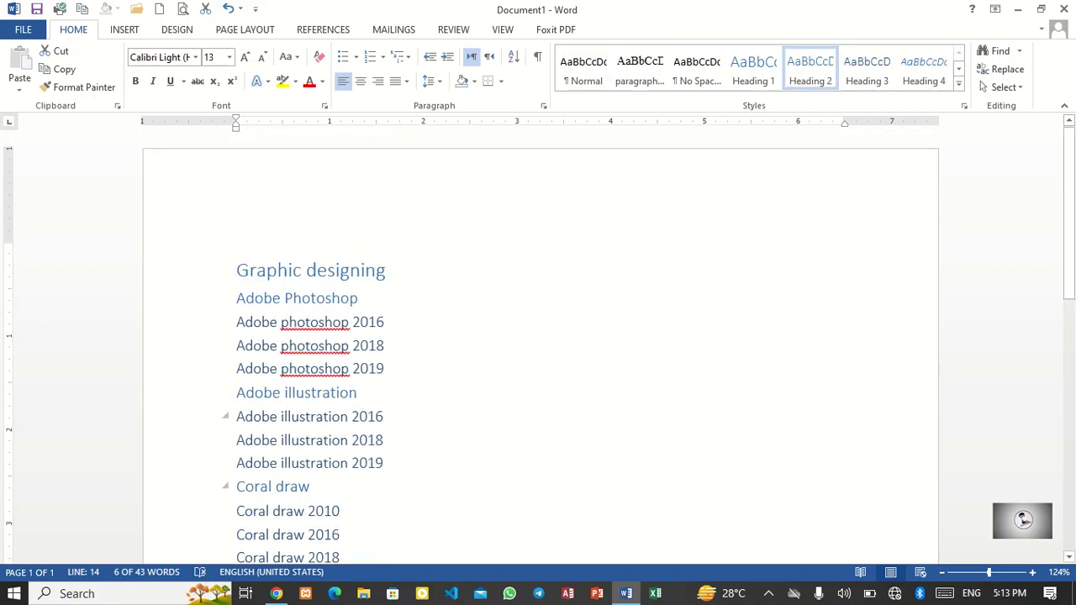
scroll(538, 337, "down", 3)
left_click(300, 446)
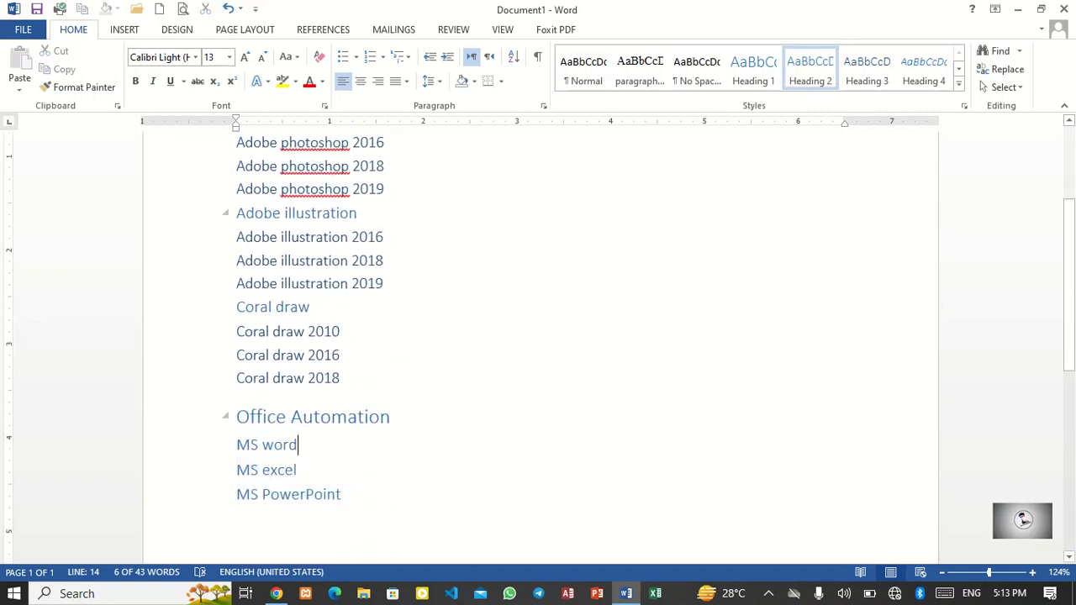
left_click(401, 56)
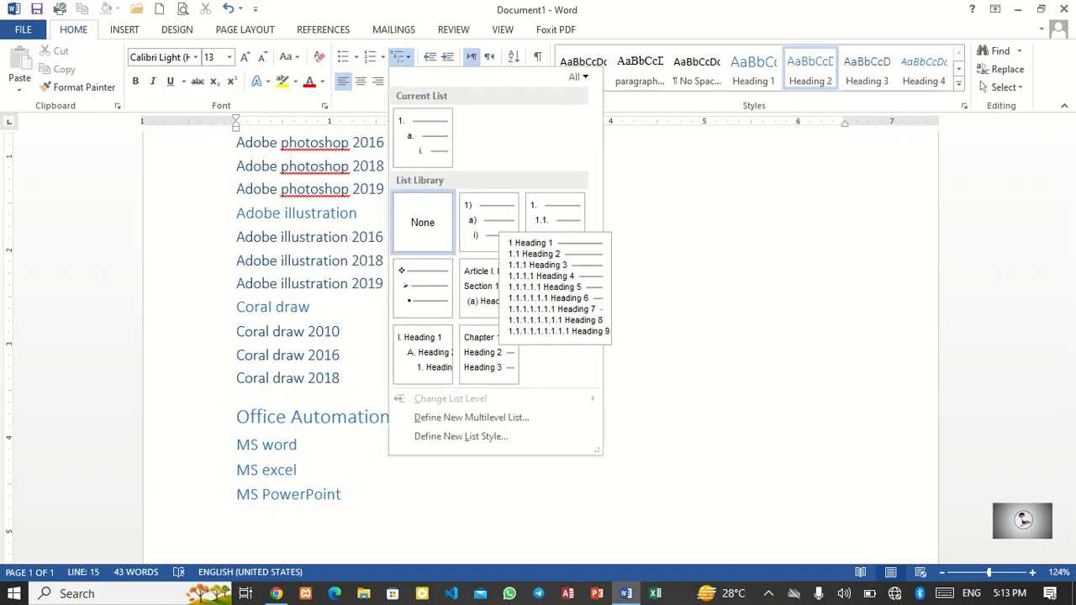
left_click(554, 220)
Step: Switch the headings to the Article / Section multilevel list style
scroll(555, 220, "up", 4)
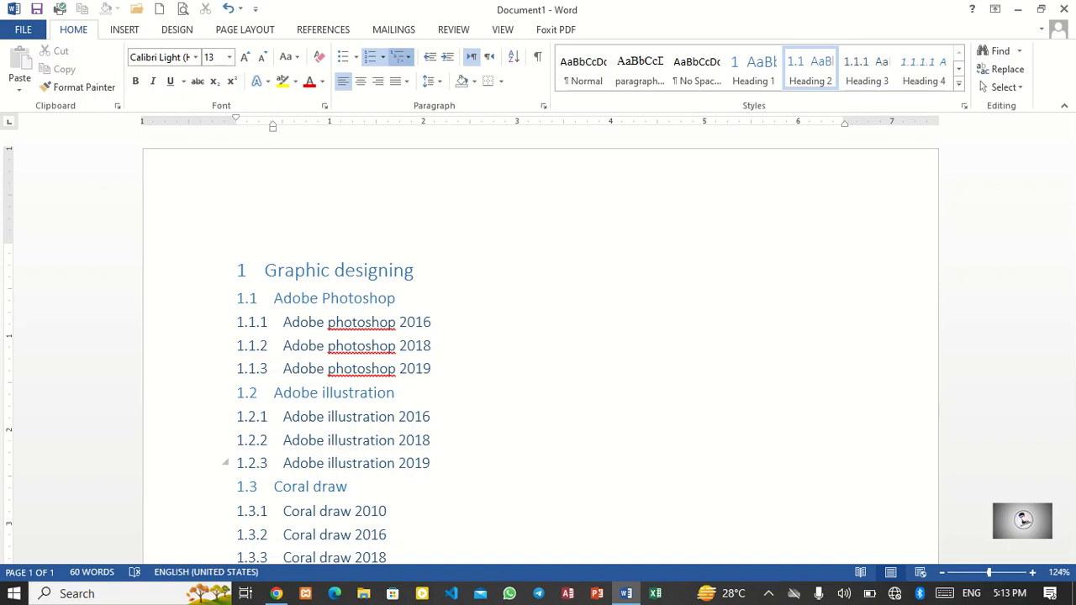
left_click(401, 56)
left_click(557, 286)
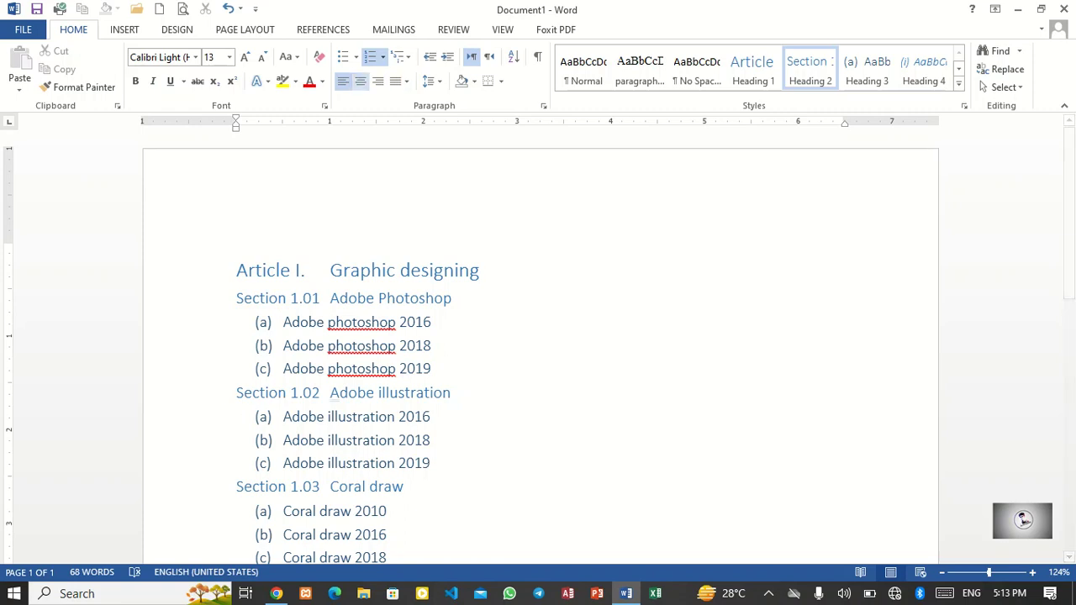
Step: Switch the headings to the Chapter 1 Heading multilevel list style
left_click(401, 56)
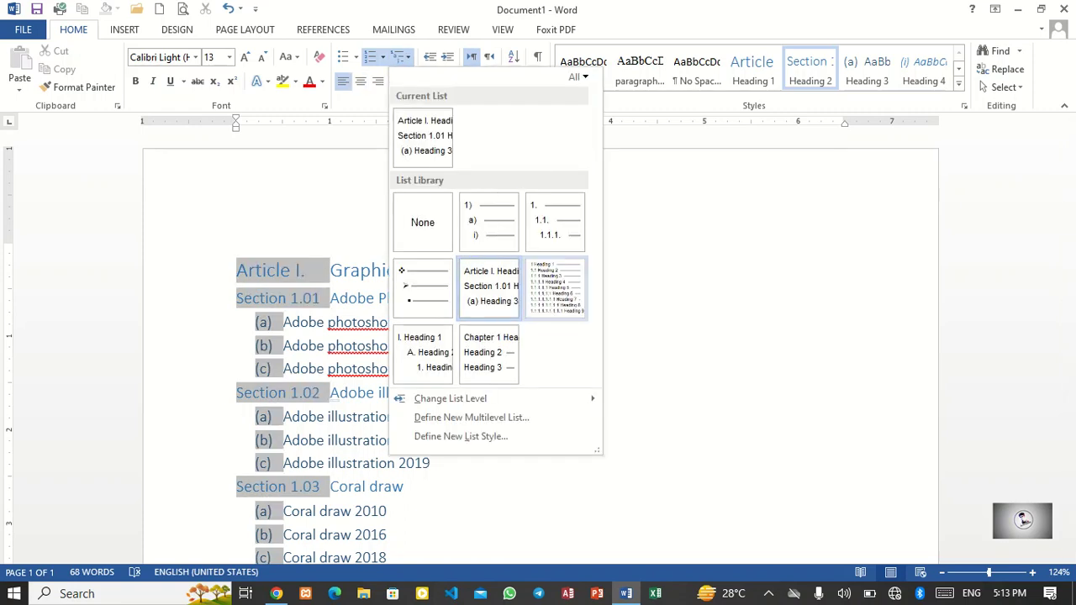
left_click(489, 353)
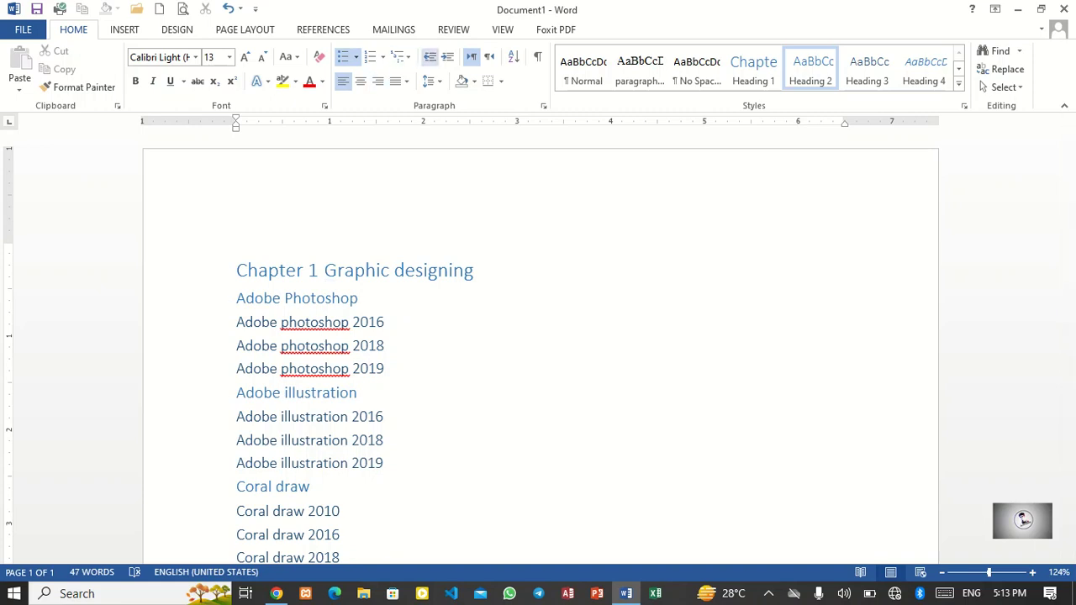
Step: Set the Graphic designing item's list level to Chapter 1 Heading 1
left_click(400, 56)
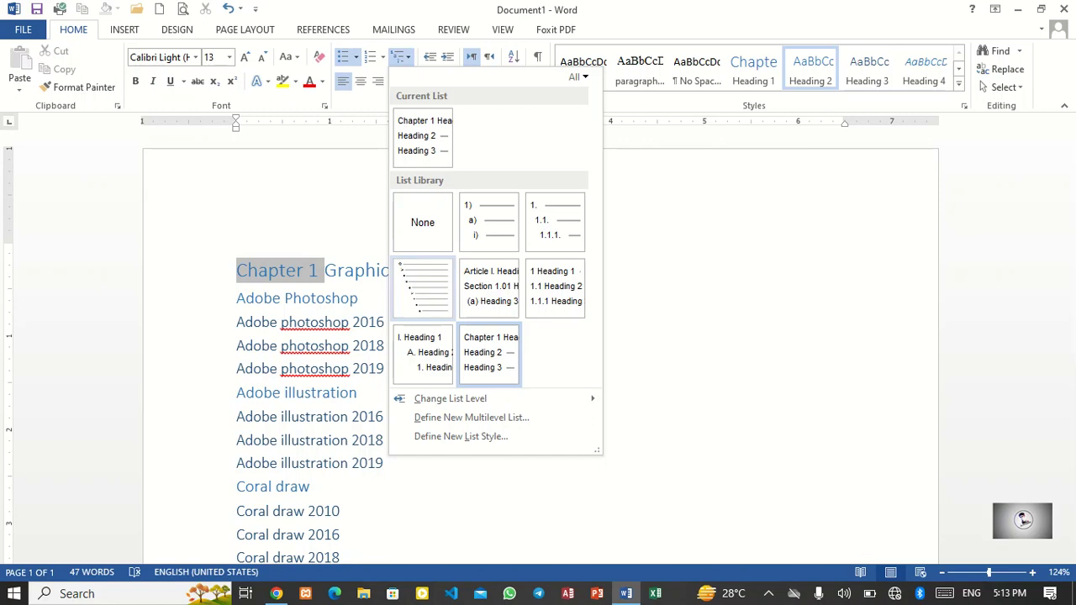
mouse_move(450, 399)
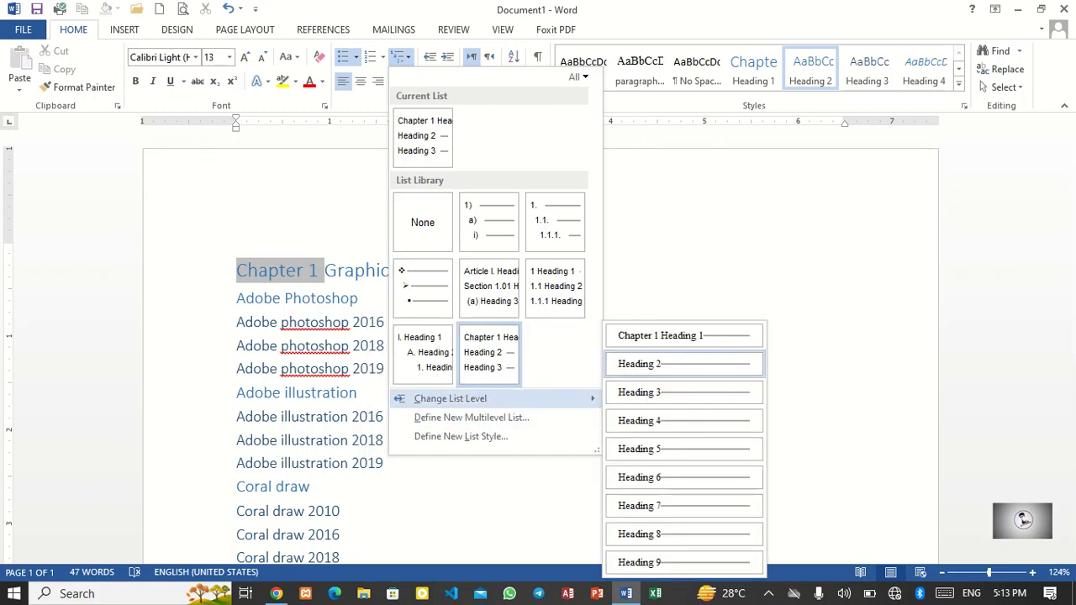
left_click(655, 335)
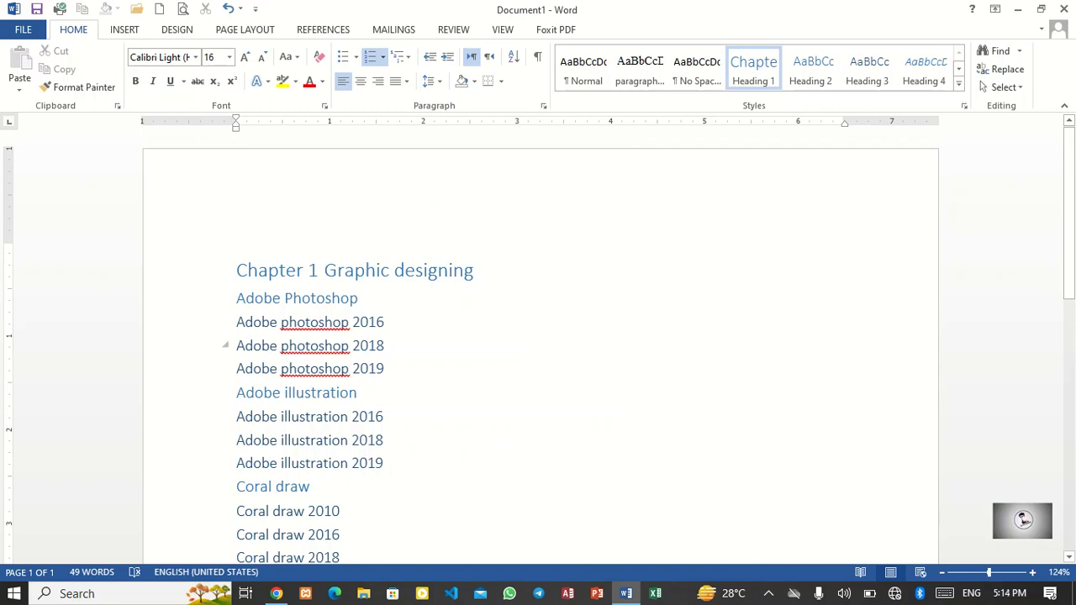
Step: Remove the multilevel list from all the text and reapply the Chapter 1 Heading multilevel list
key("ctrl+a")
left_click(382, 57)
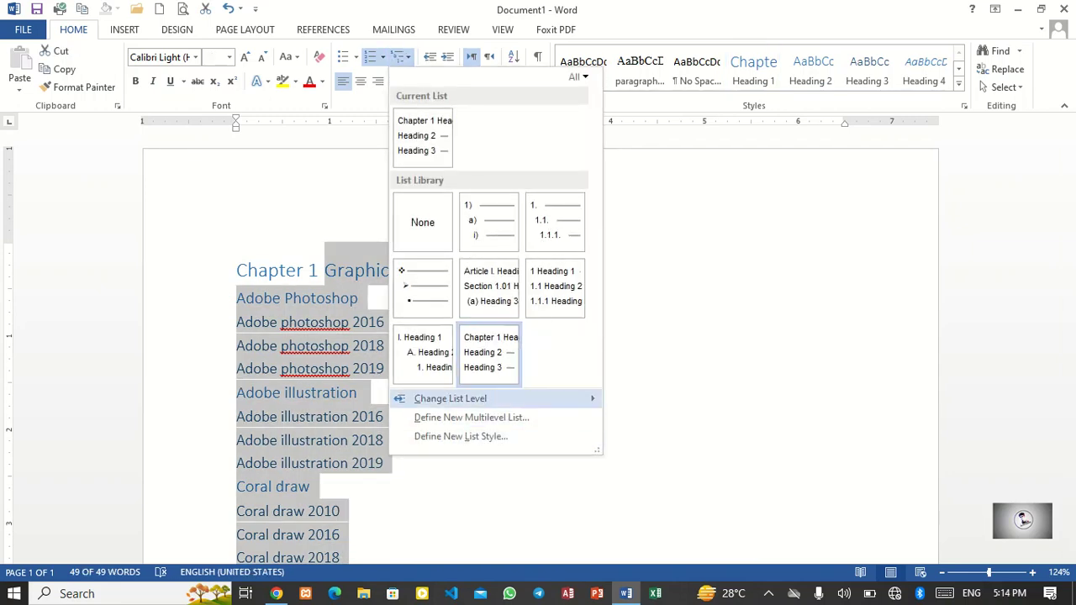
mouse_move(490, 399)
left_click(665, 364)
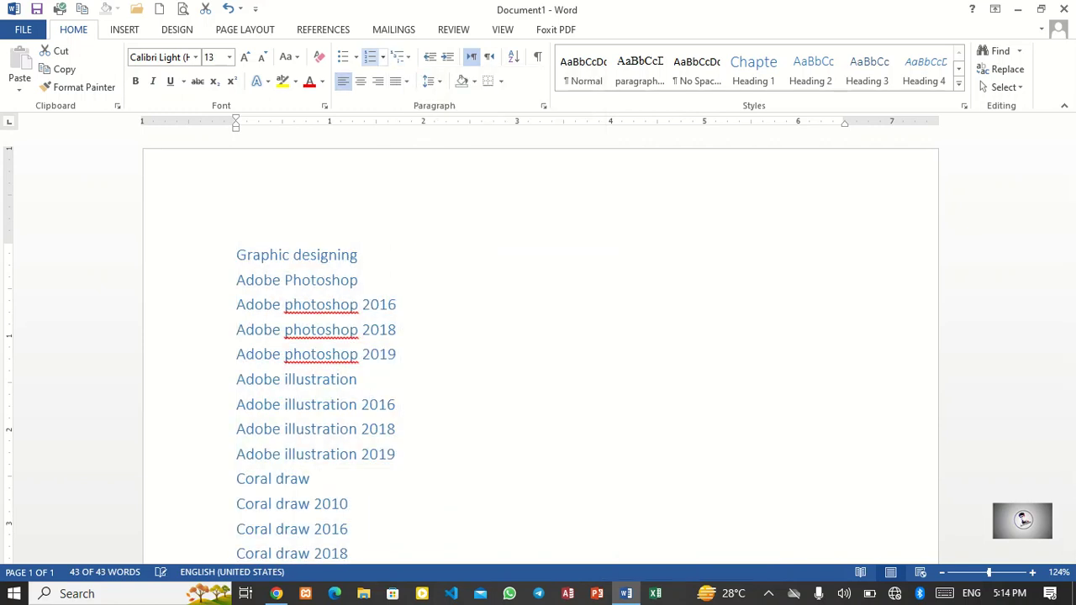
left_click(400, 56)
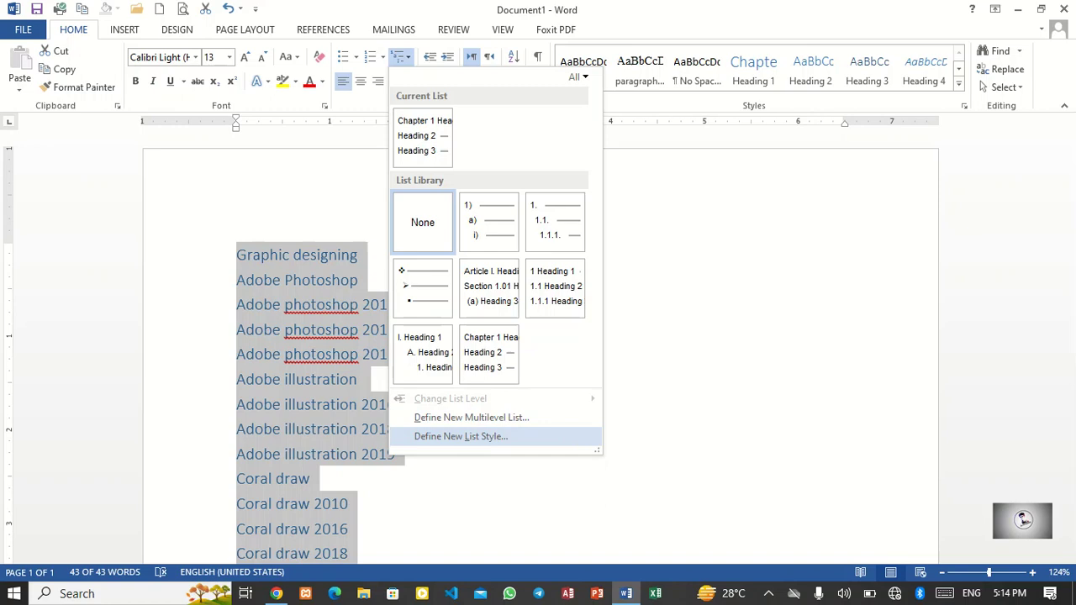
left_click(489, 368)
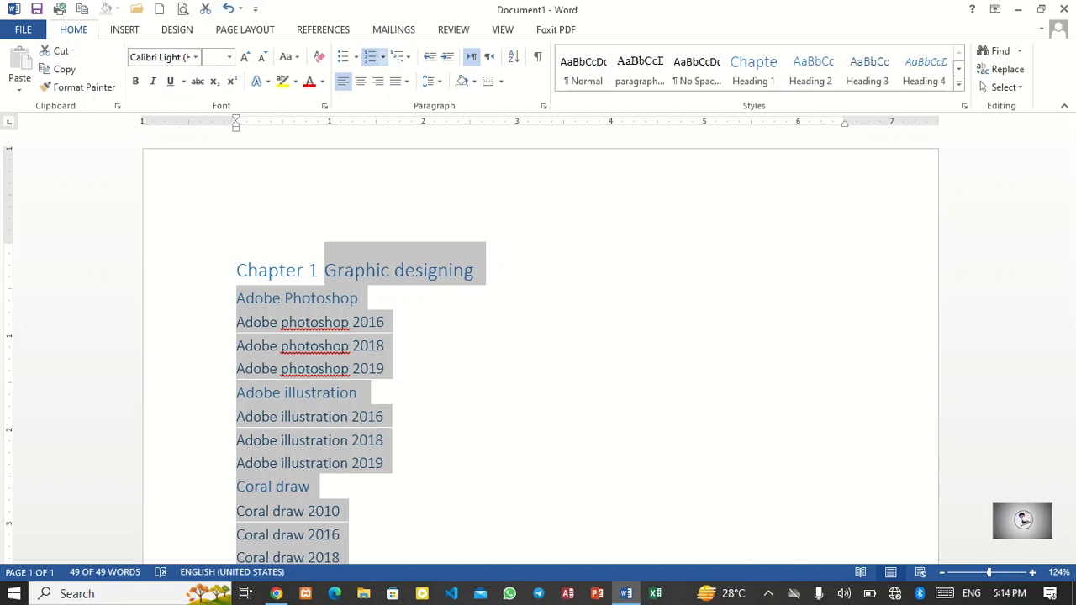
Step: Define a new multilevel list whose level 1 number style is One, Two, Three
left_click(401, 56)
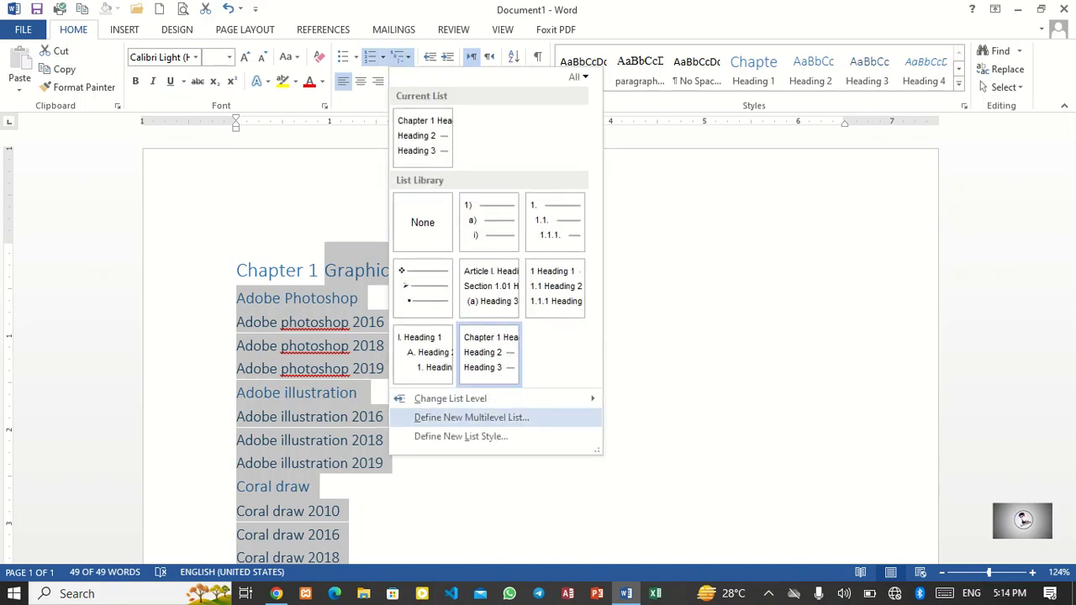
left_click(470, 417)
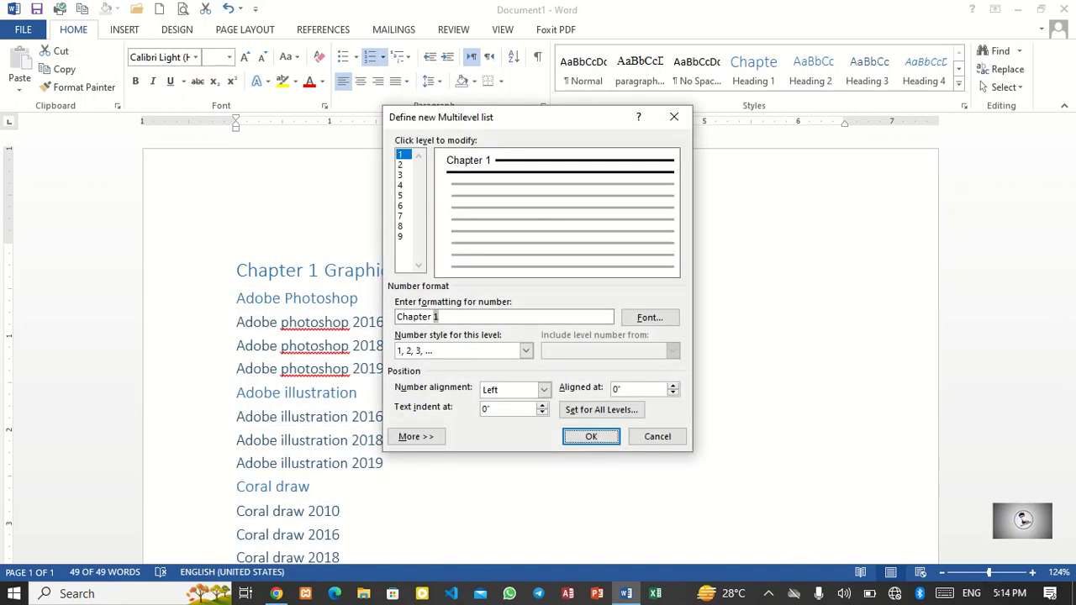
left_click(526, 351)
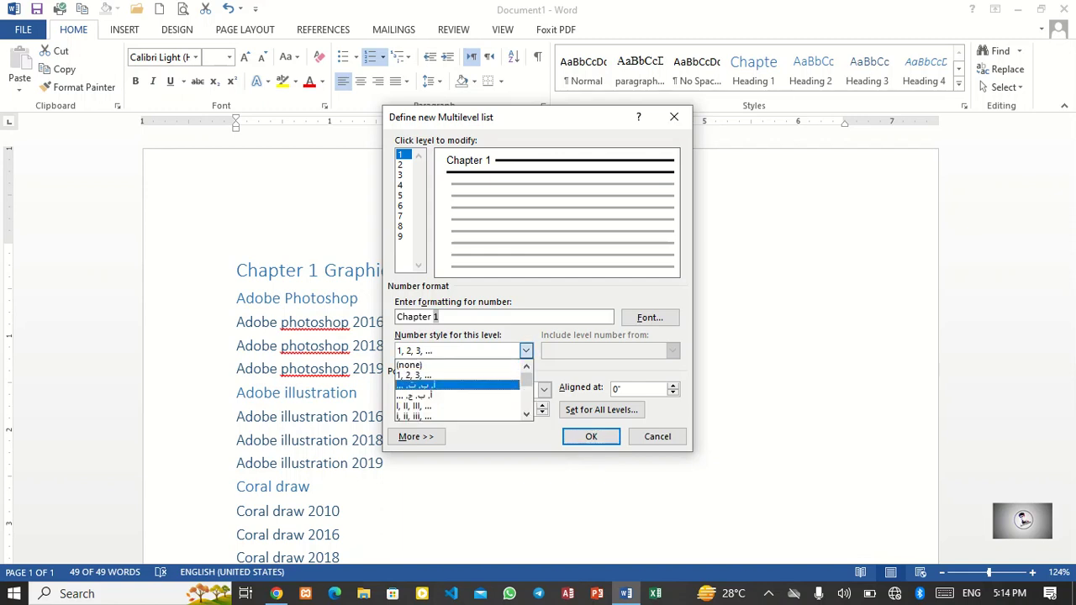
left_click(526, 415)
left_click(526, 414)
left_click(527, 415)
left_click(526, 414)
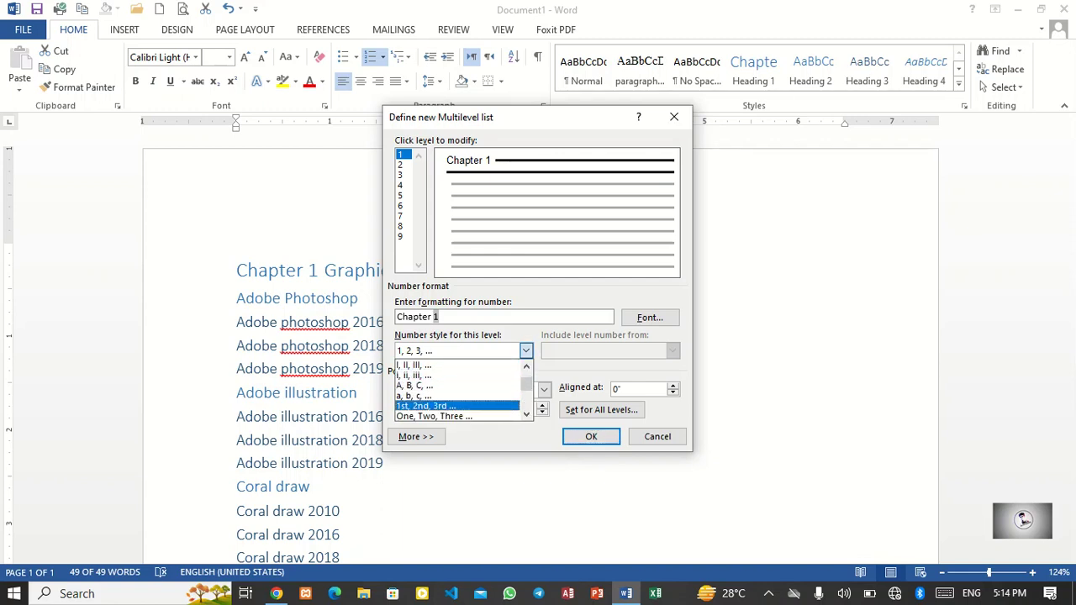
scroll(458, 407, "down", 1)
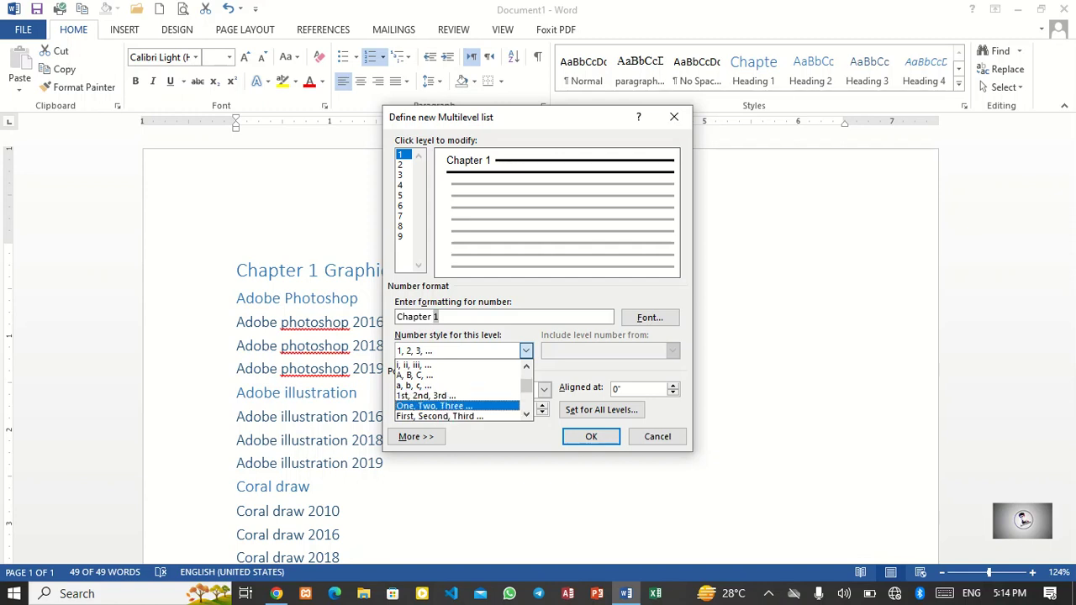
left_click(458, 406)
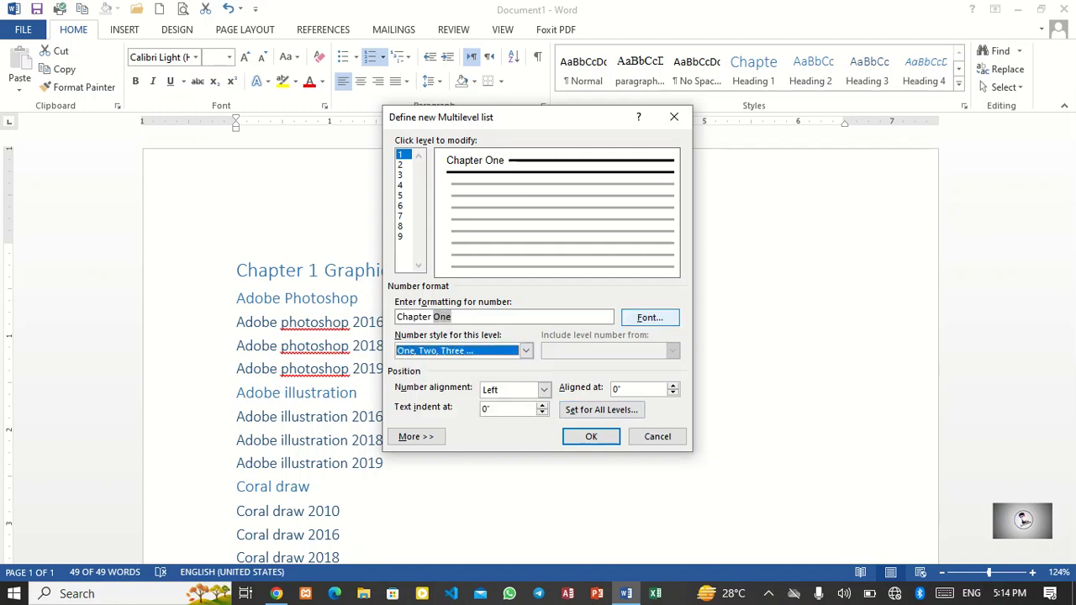
Step: Make the level 1 chapter number font Bold and apply the new multilevel list
left_click(650, 317)
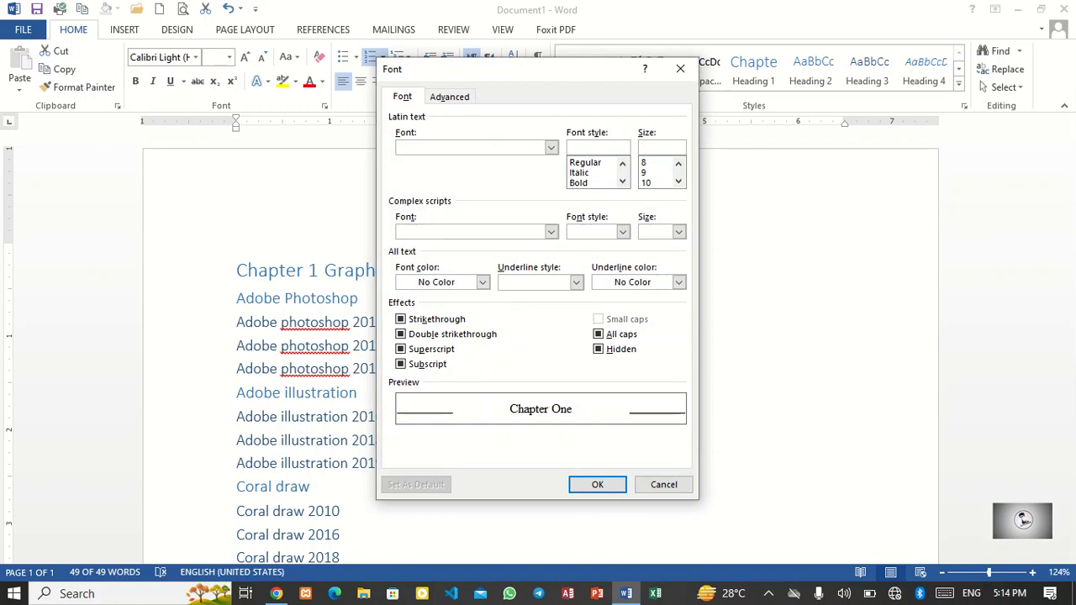
left_click(580, 173)
left_click(580, 182)
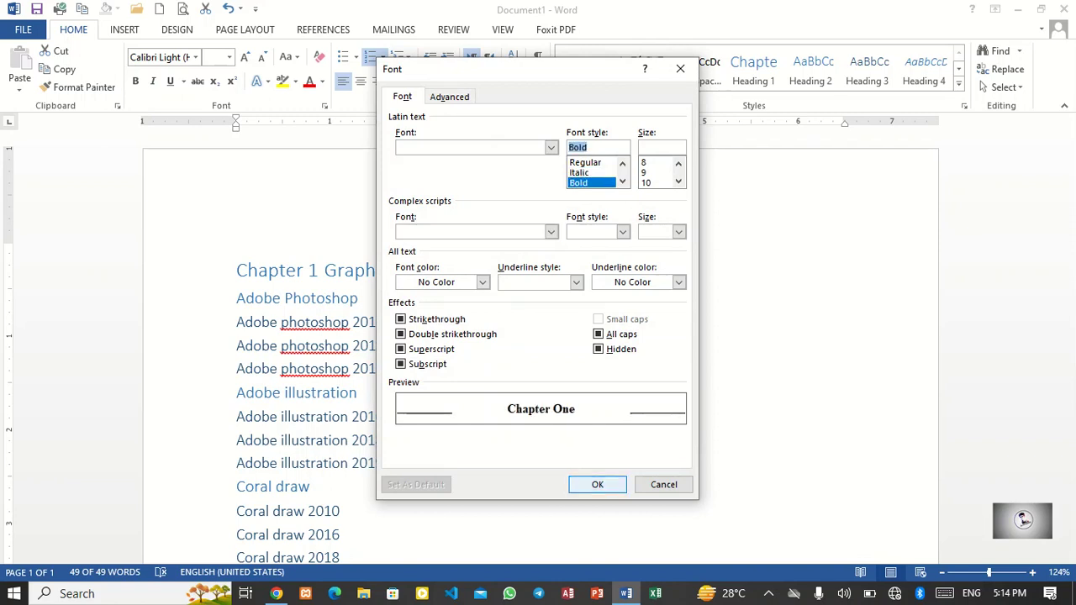
left_click(597, 485)
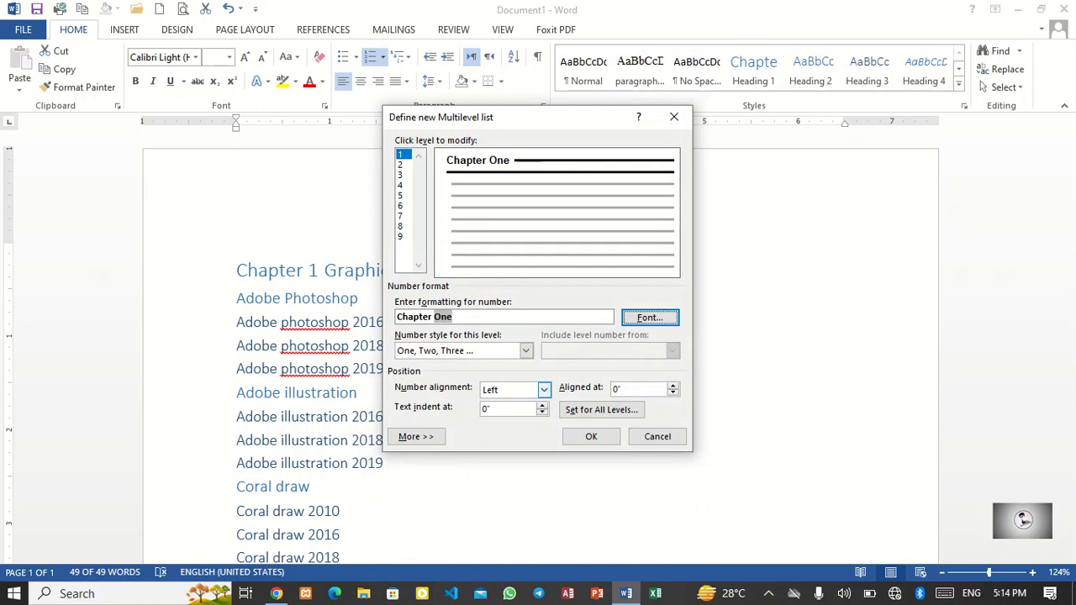
left_click(591, 436)
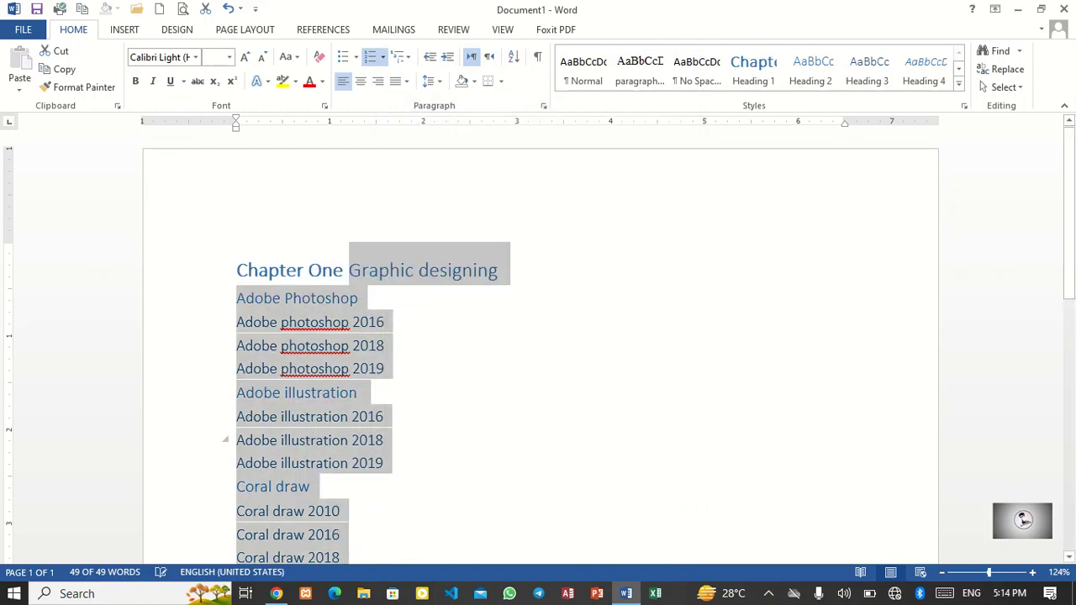
Step: Apply the 1 Heading 1 / 1.1 Heading 2 multilevel list to the headings
left_click(362, 393)
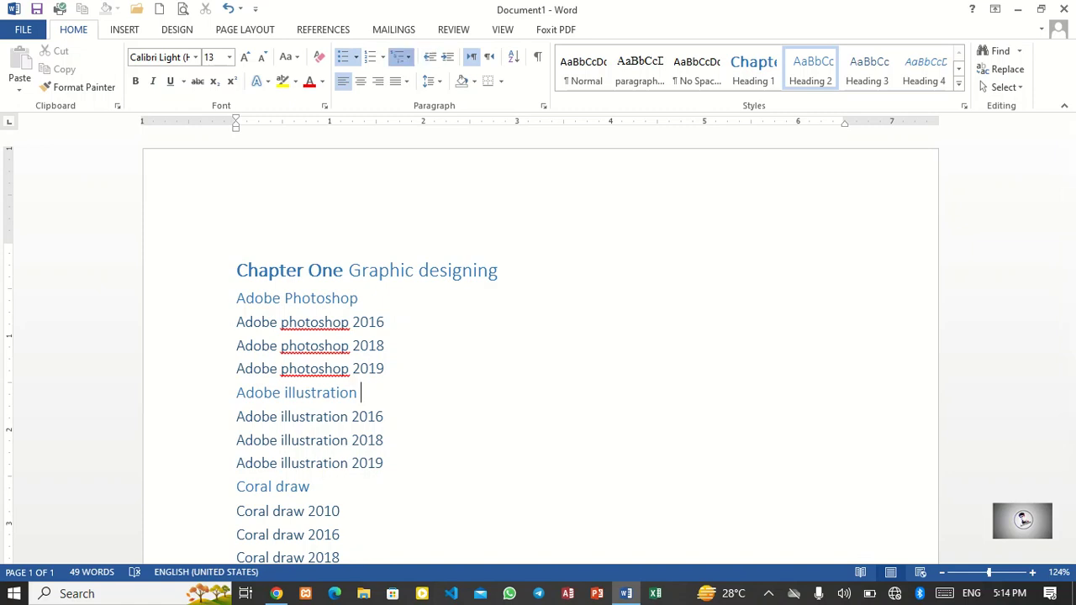
left_click(400, 56)
left_click(555, 286)
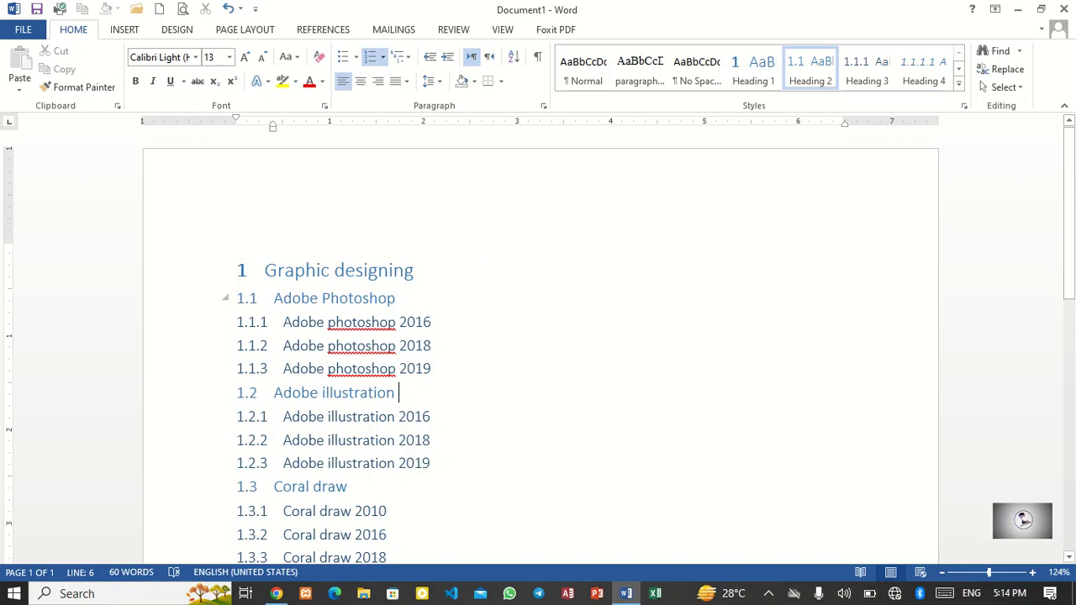
Step: Select and delete all the text in the document
scroll(538, 353, "down", 8)
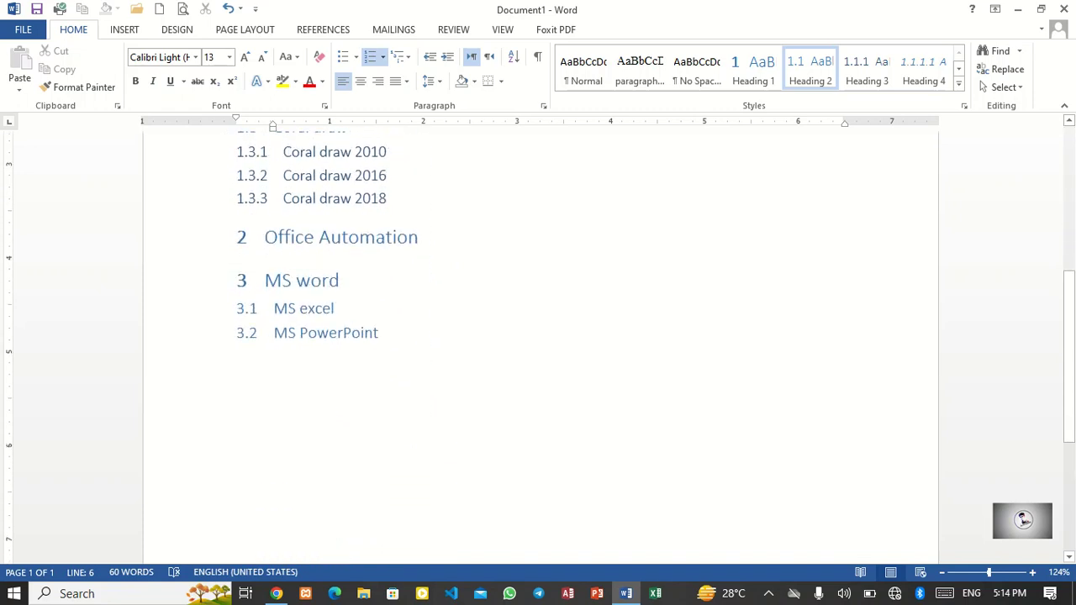
key("ctrl+a")
scroll(538, 336, "up", 8)
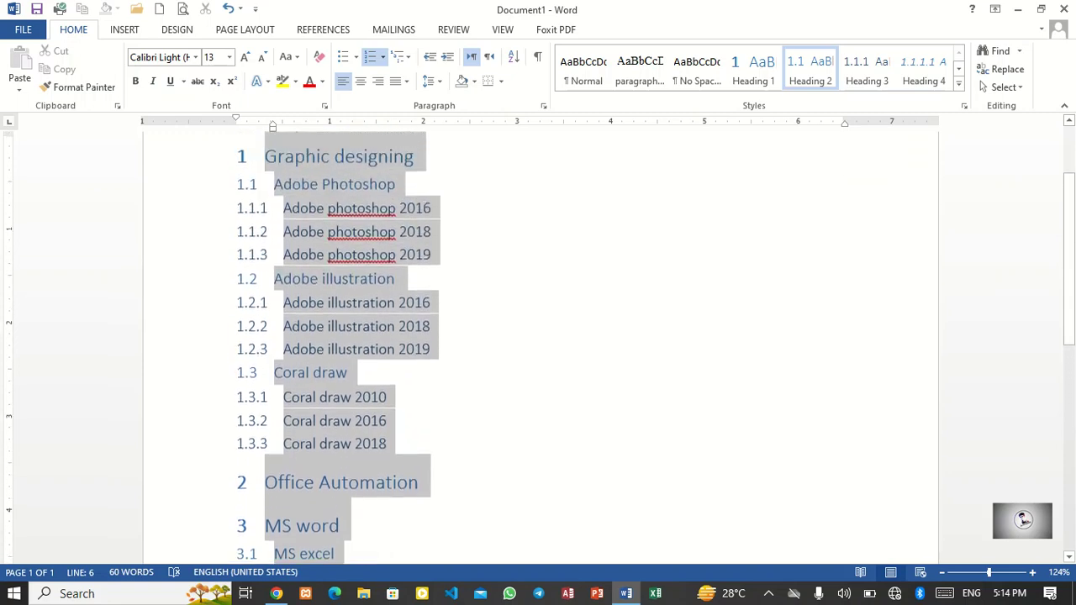
key("Delete")
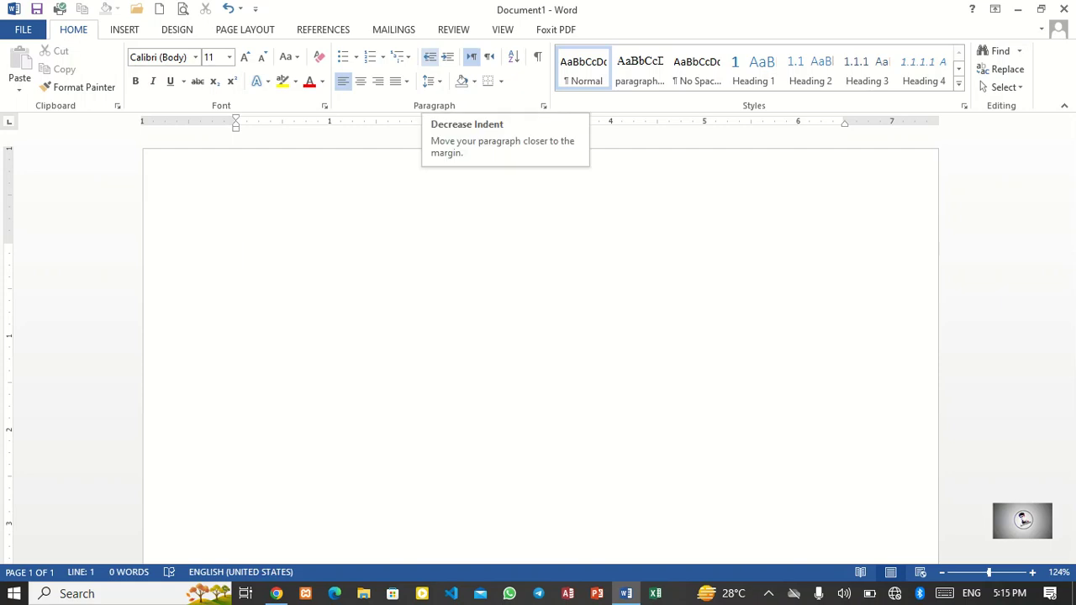
Step: Insert random sample paragraphs using the =rand() formula
type("=rand")
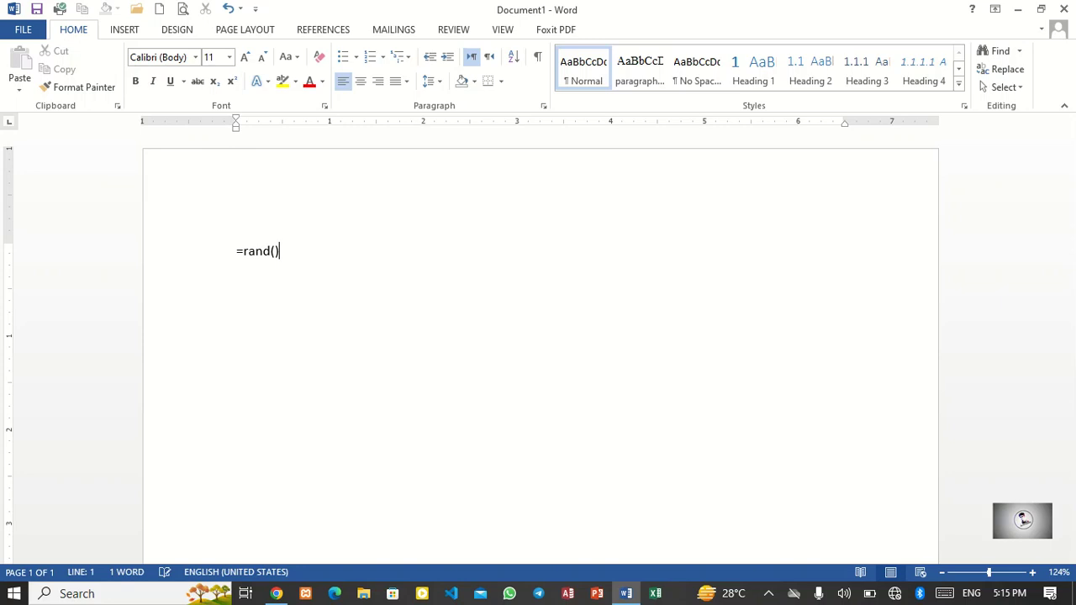
type("()")
key("Return")
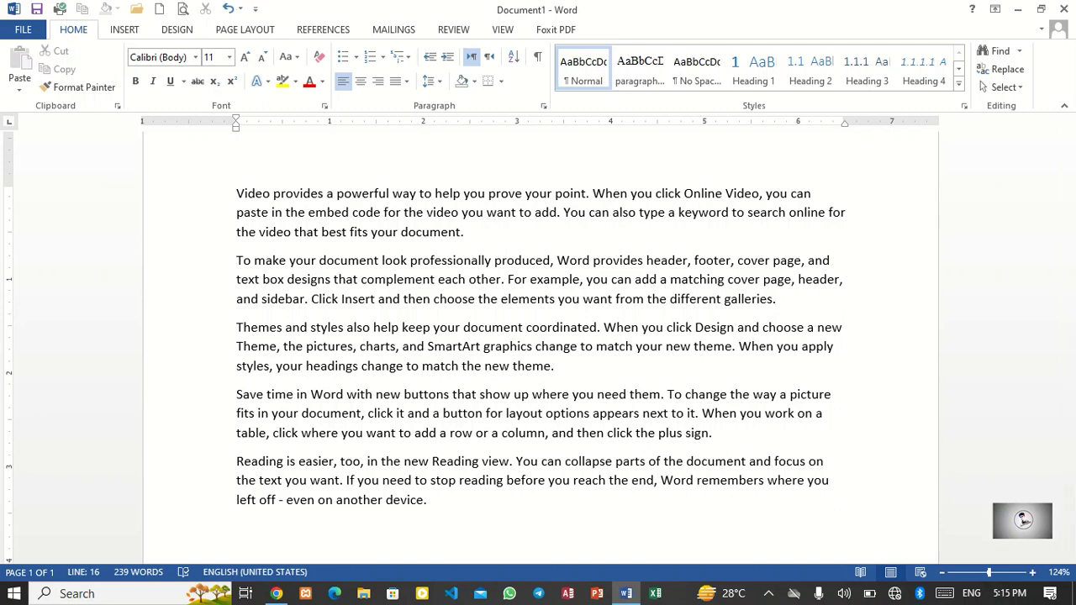
Step: Shift the first paragraph's left indent slightly toward the margin and try increasing and decreasing its indent
mouse_move(237, 124)
left_mouse_down()
mouse_move(638, 124)
mouse_move(229, 124)
left_mouse_up()
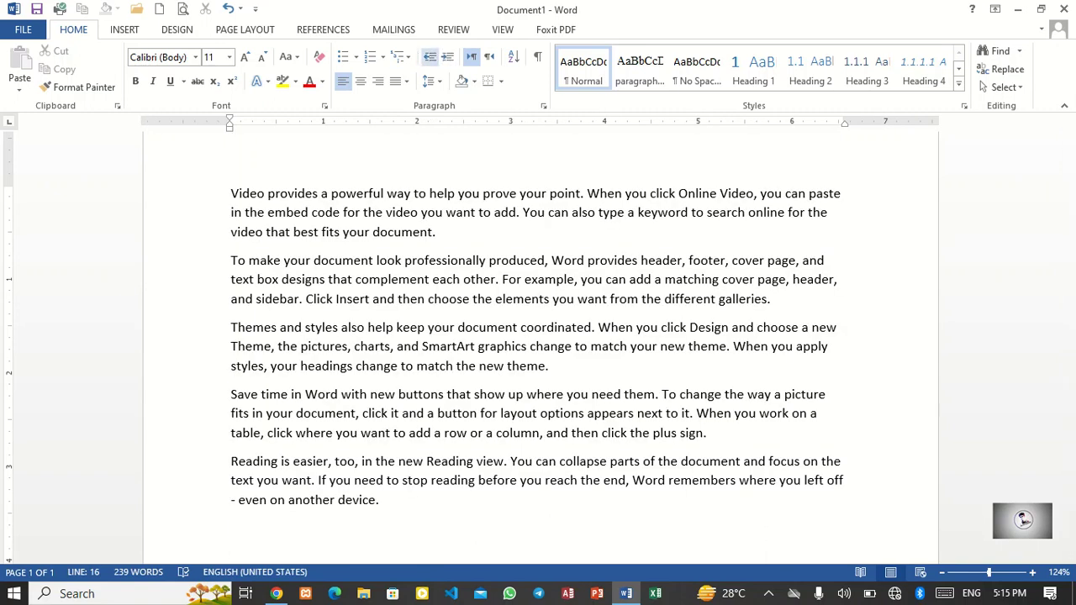
key("ctrl+m")
key("ctrl+m")
left_click(430, 57)
left_click(429, 56)
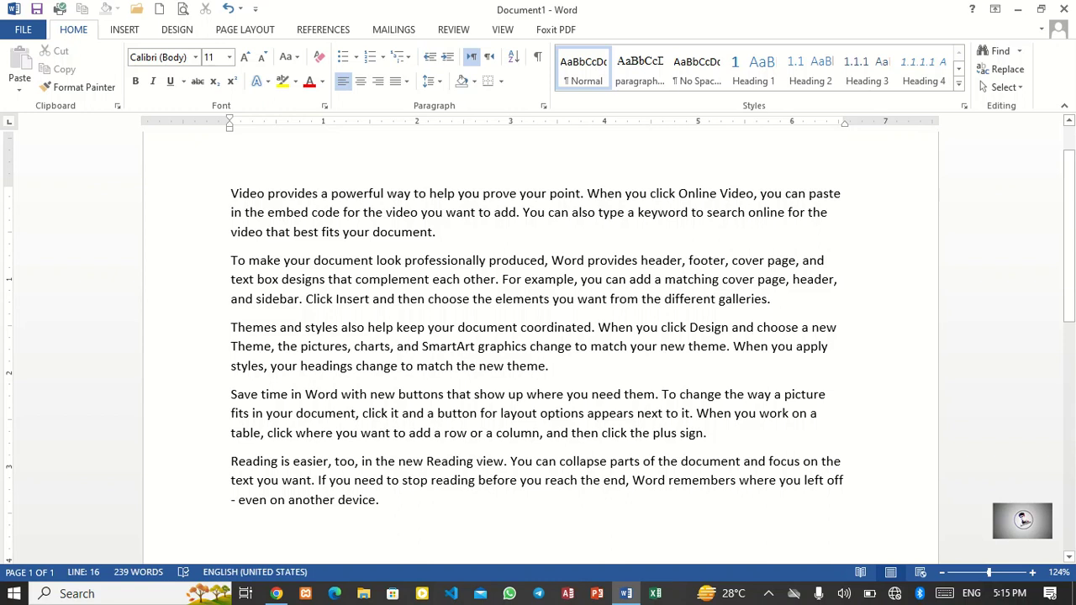
left_click(447, 57)
left_click(448, 57)
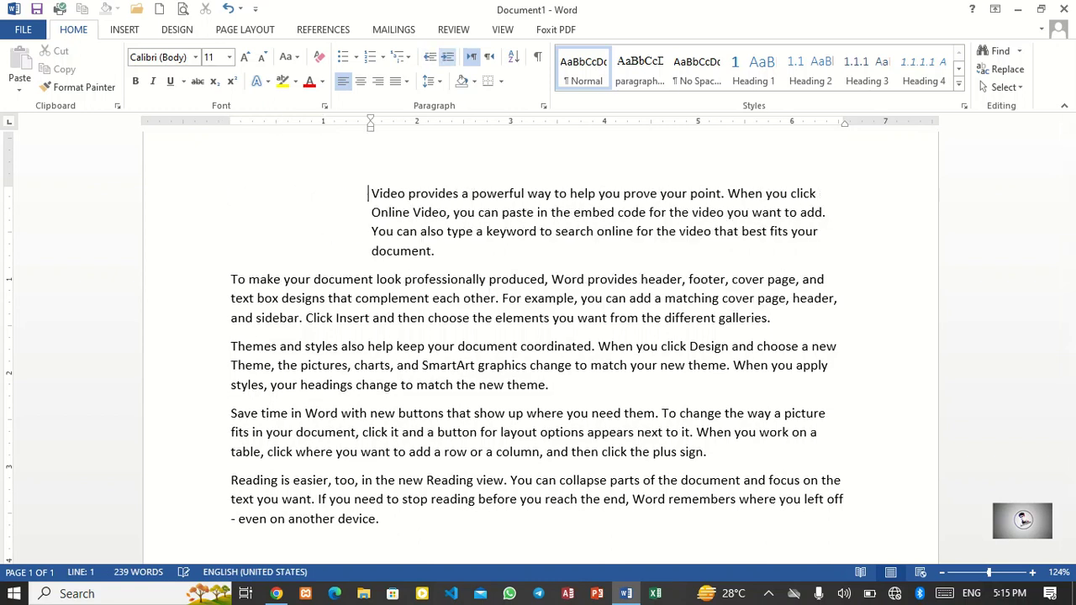
left_click(429, 57)
left_click(430, 56)
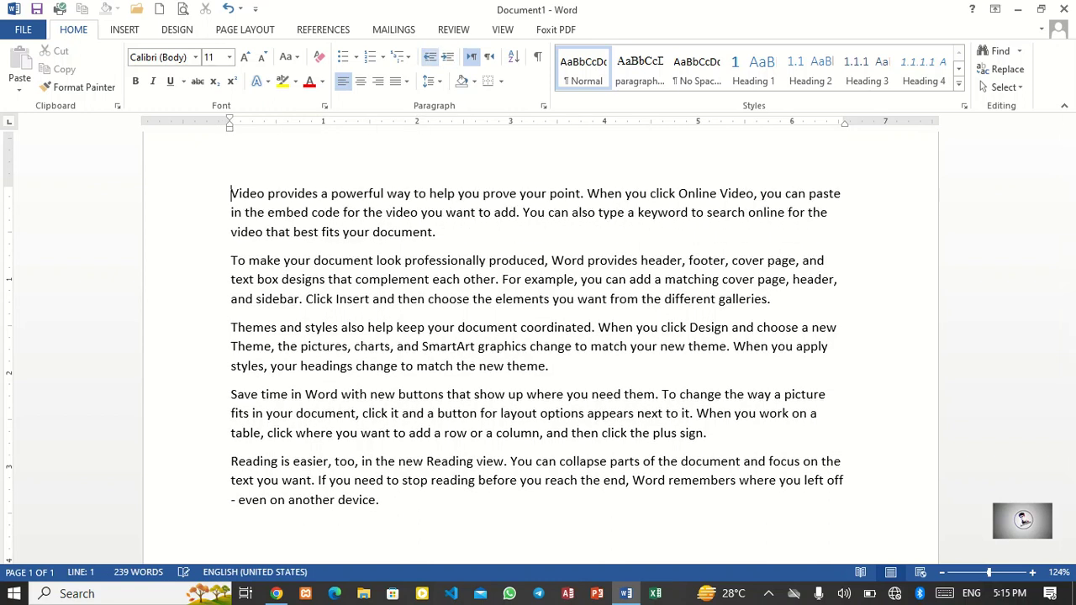
Step: Increase the indent of all paragraphs several times and decrease it back to the margin
key("ctrl+a")
left_click(448, 56)
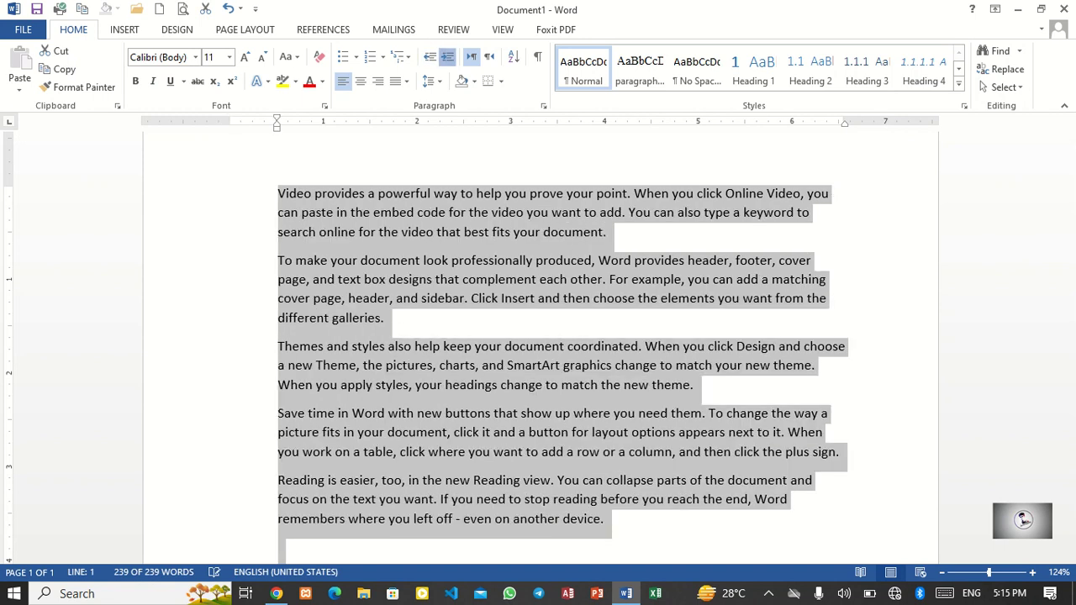
left_click(447, 56)
left_click(447, 57)
left_click(447, 56)
left_click(447, 56)
left_click(447, 57)
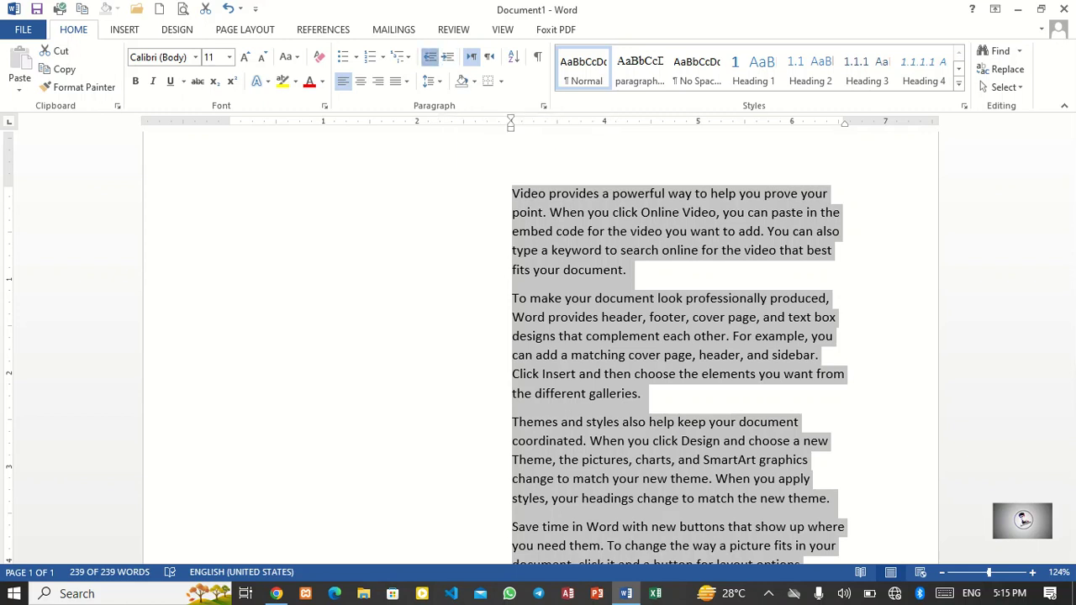
left_click(430, 56)
left_click(431, 56)
left_click(430, 56)
left_click(430, 56)
left_click(431, 56)
left_click(431, 57)
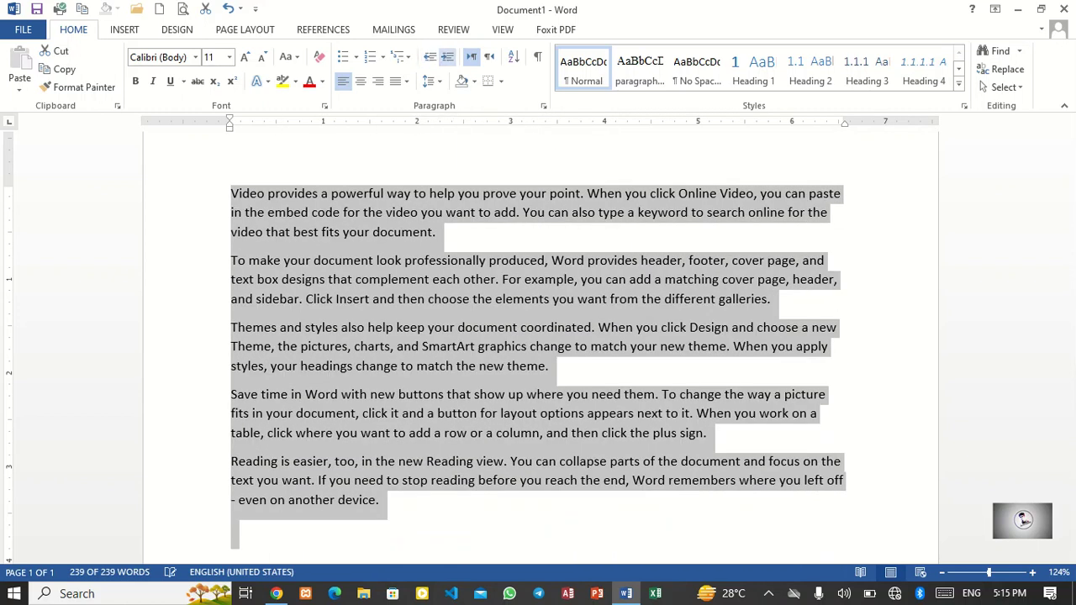
left_click(447, 56)
left_click(447, 56)
left_click(448, 56)
left_click(448, 57)
left_click(431, 57)
left_click(431, 56)
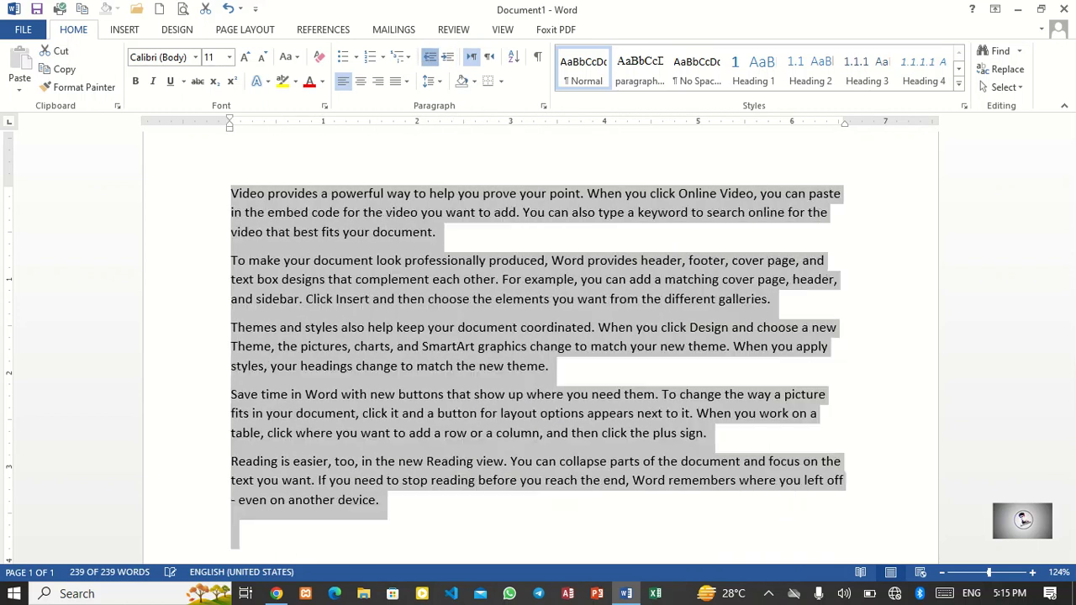
left_click(440, 212)
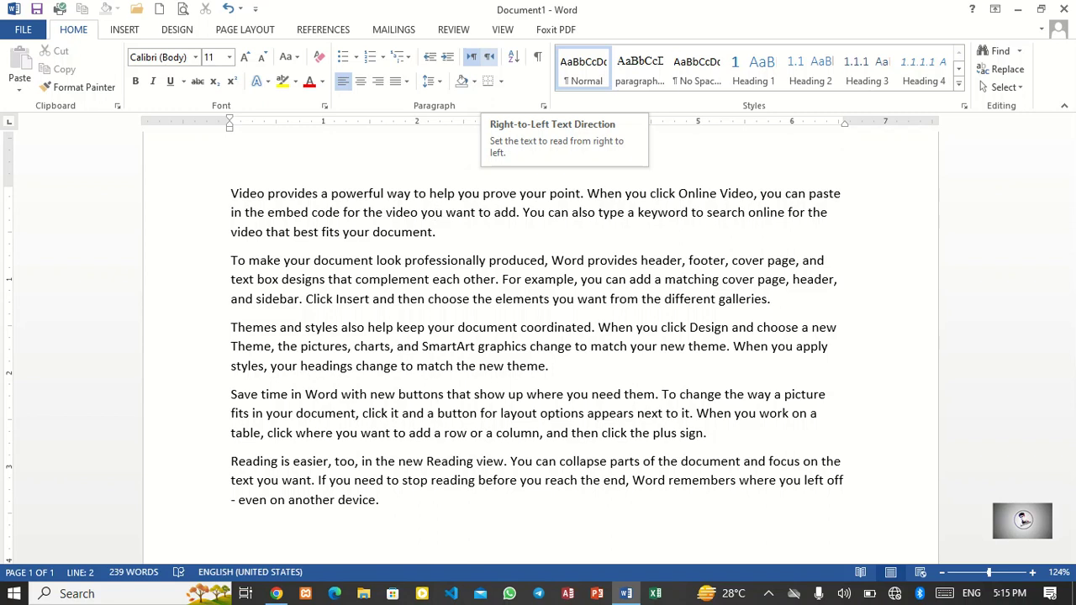
Step: Switch the empty paragraph at the end to right-to-left text direction and the keyboard input to Urdu
scroll(538, 337, "down", 2)
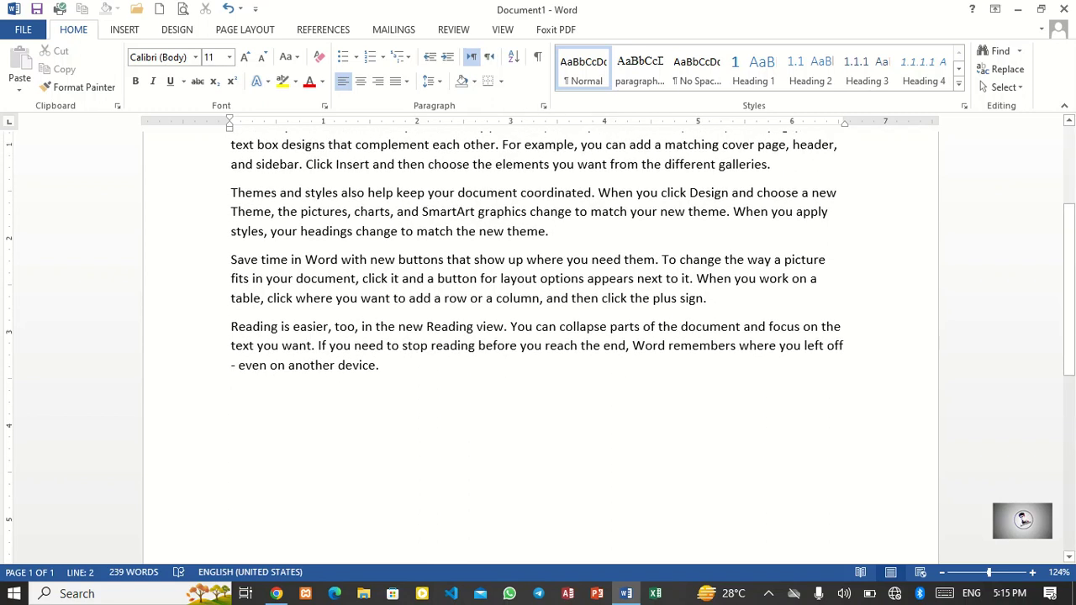
key("ctrl+shift")
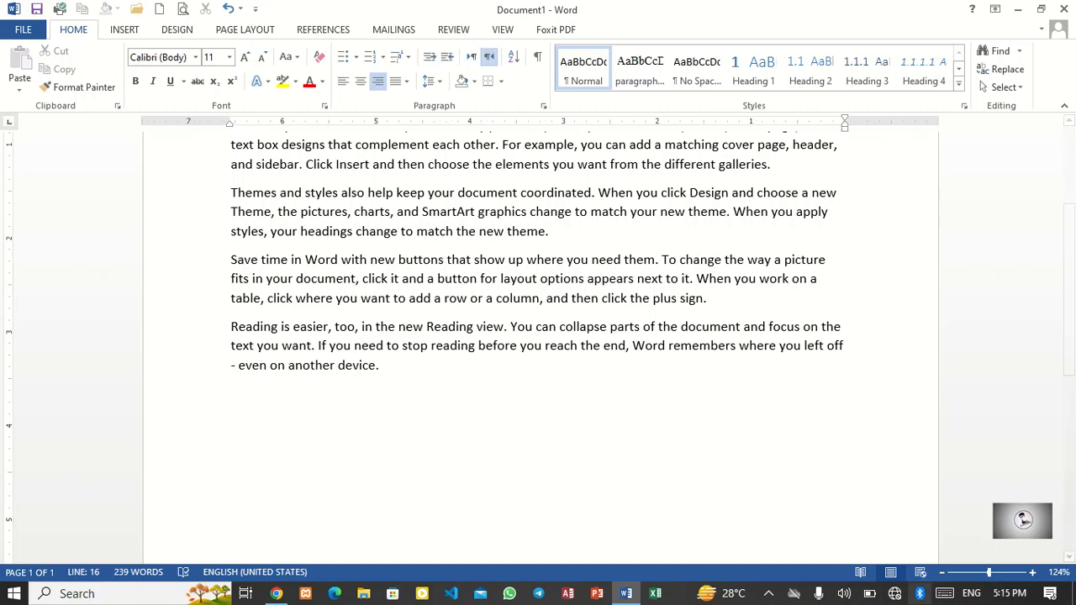
key("super+space")
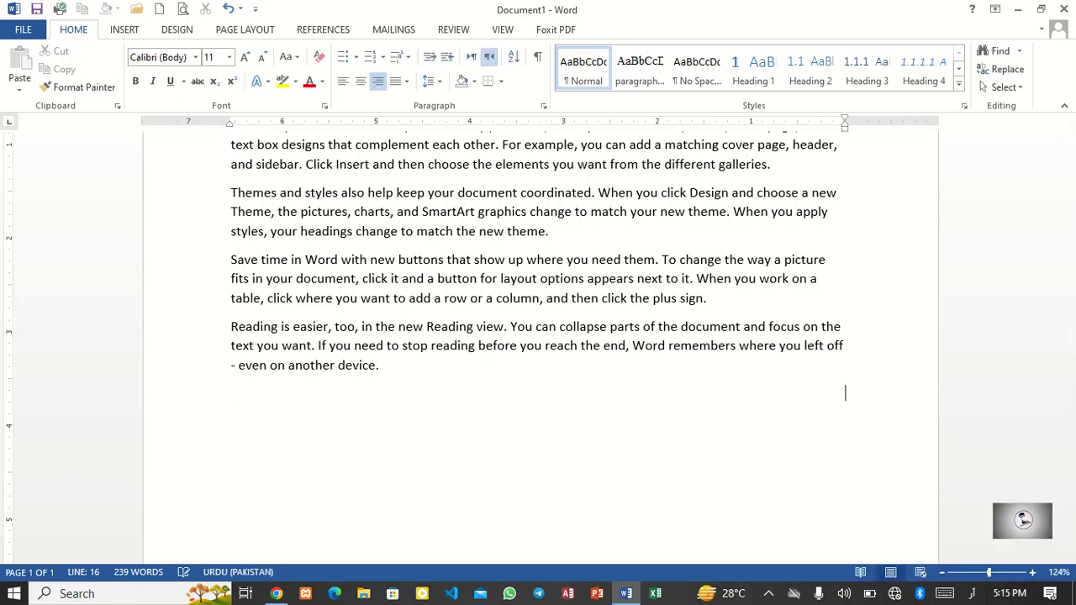
Step: Enlarge the font and type a person's name in Urdu on the right-to-left line
key("ctrl+]")
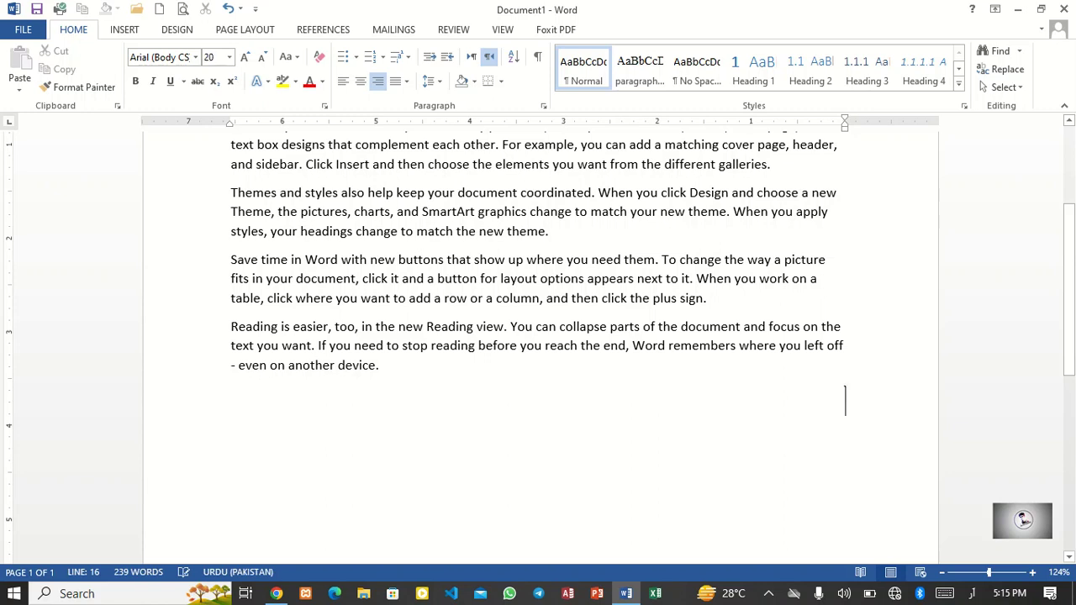
type("عبد")
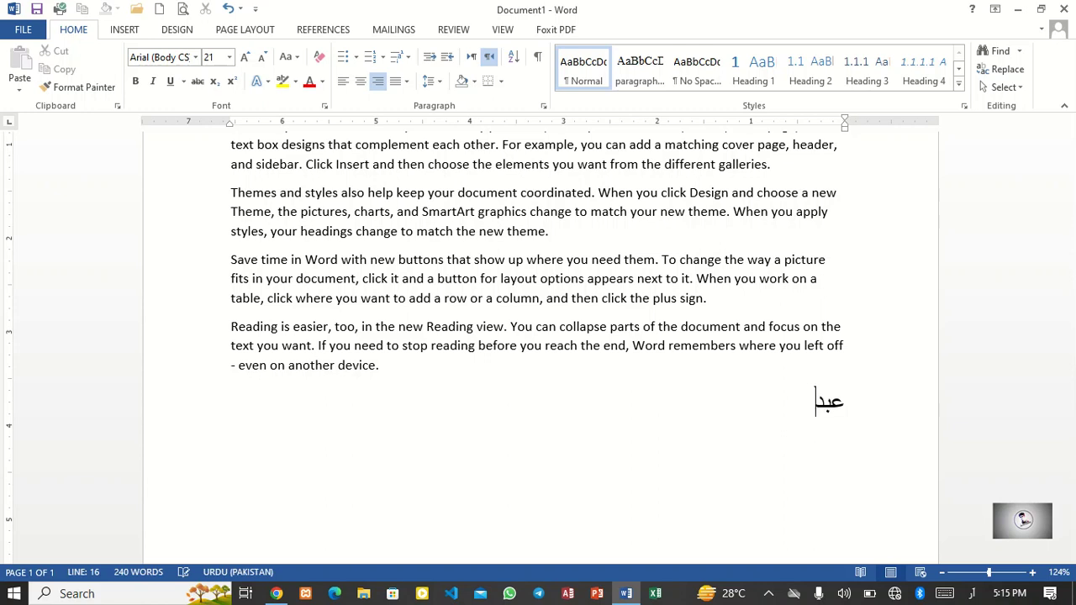
type("ل")
type("ر")
type("م")
key("BackSpace")
type("حمان")
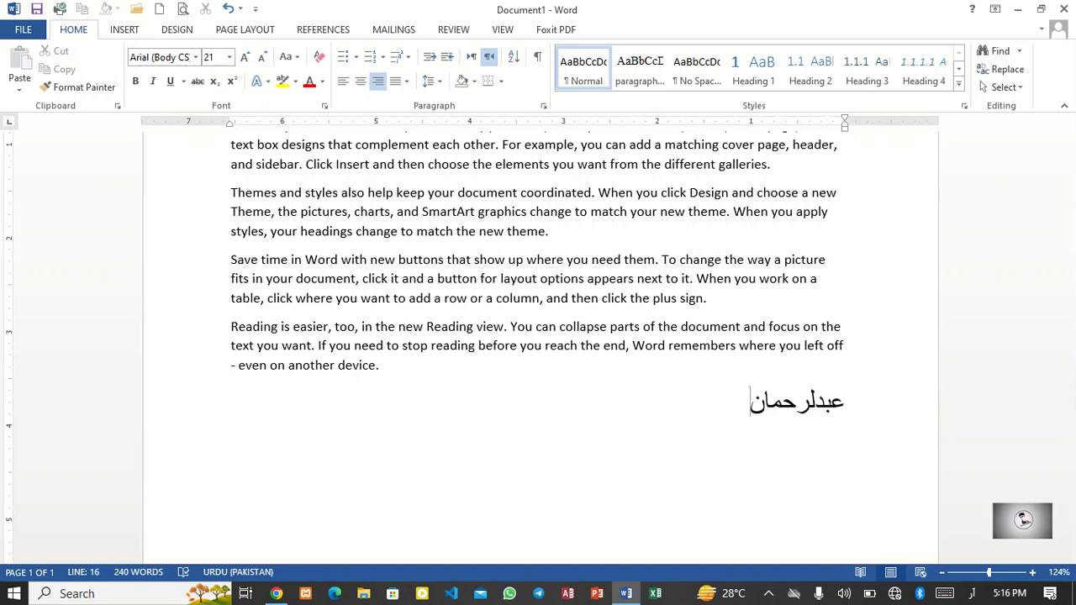
Step: Delete the Urdu text and return the paragraph to left-to-right direction
key("shift+Home")
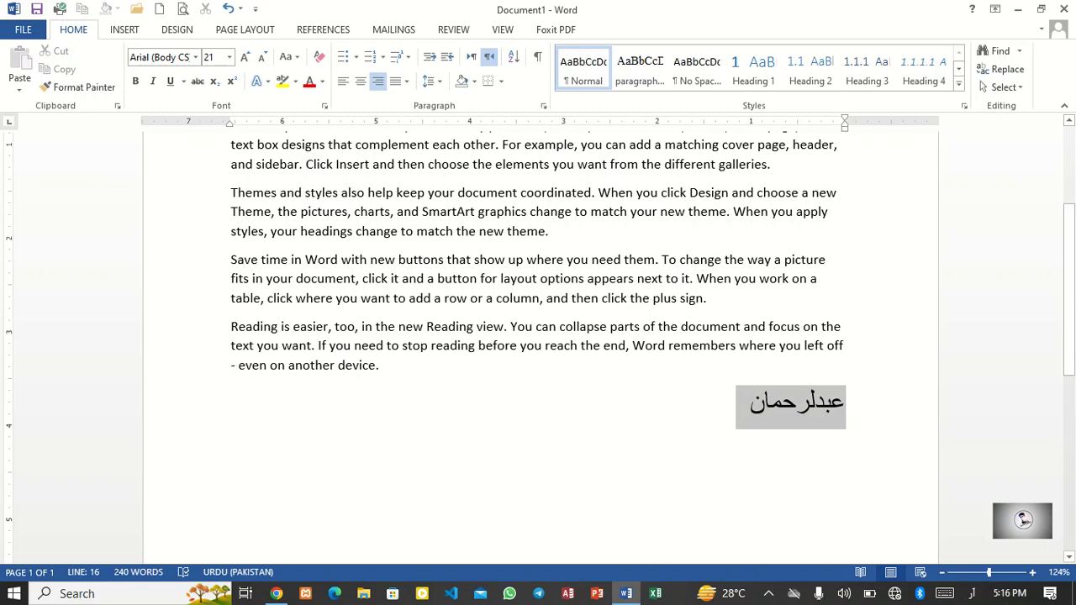
key("BackSpace")
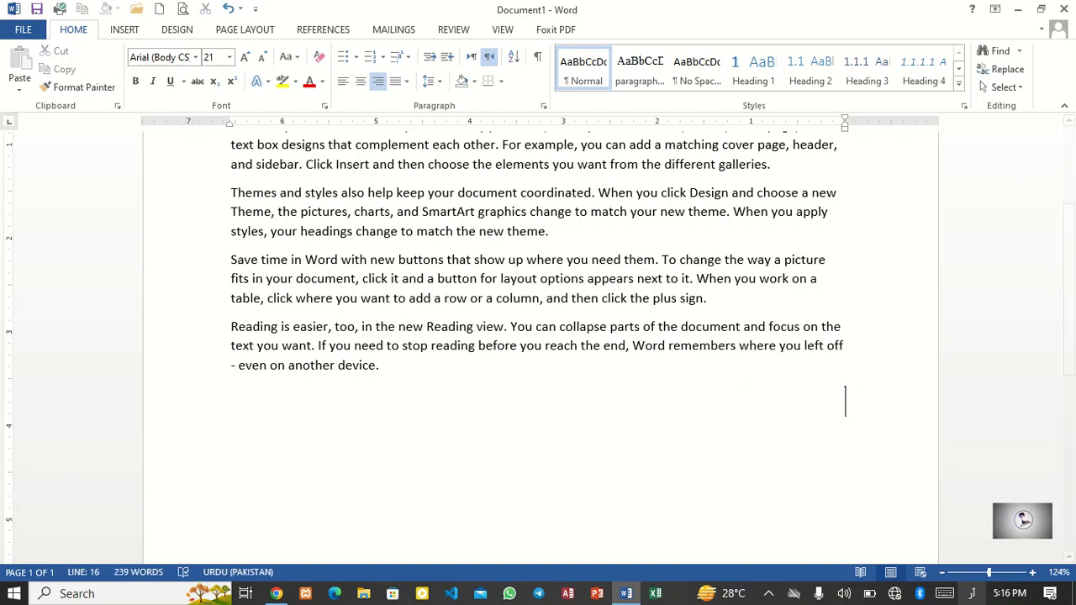
left_click(972, 594)
left_click(1007, 594)
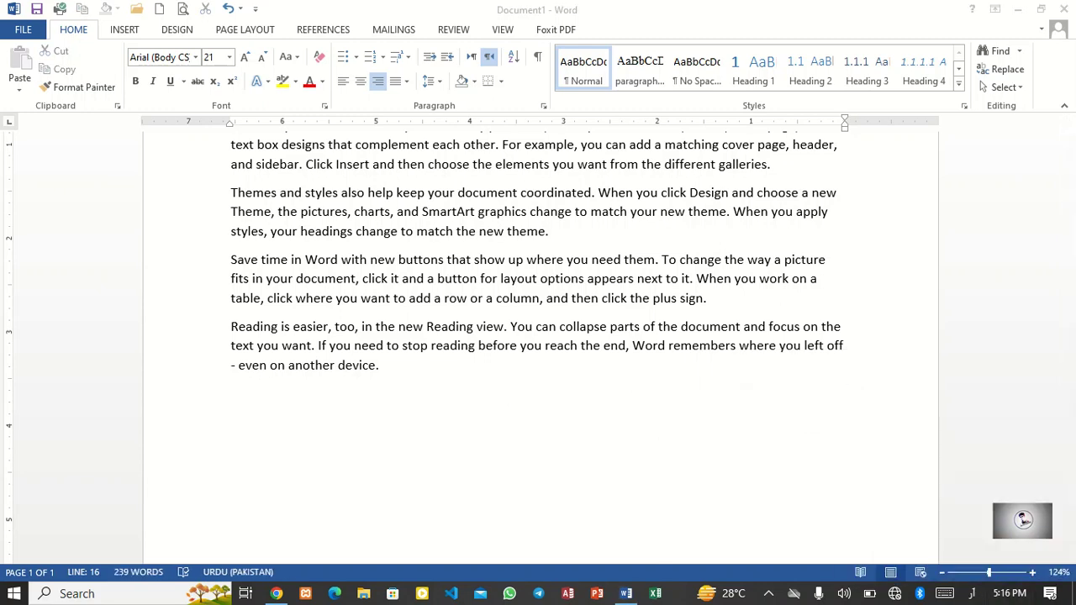
left_click(739, 412)
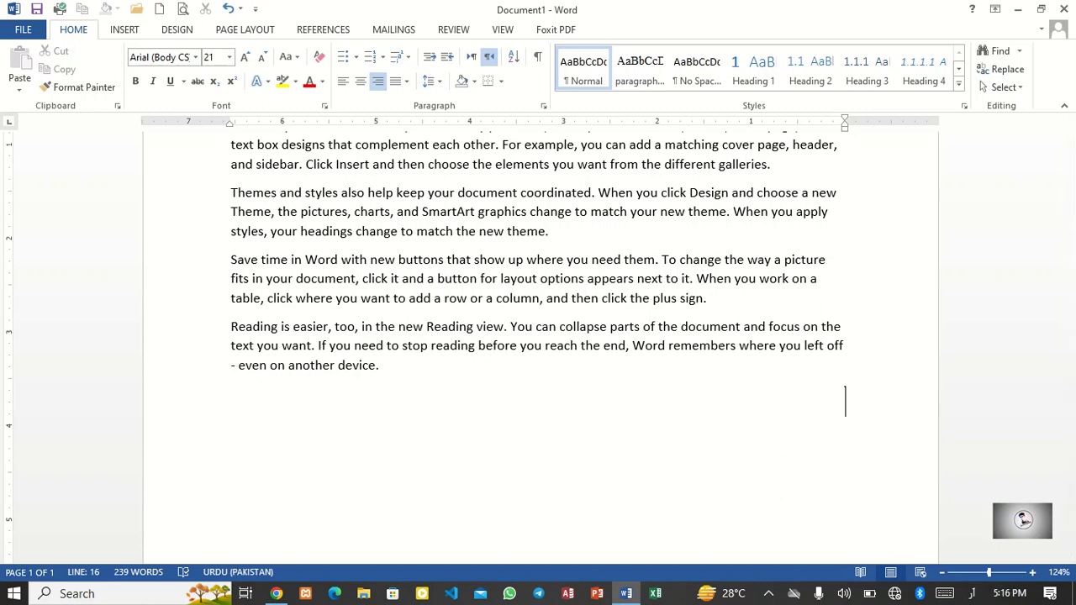
key("ctrl+shift")
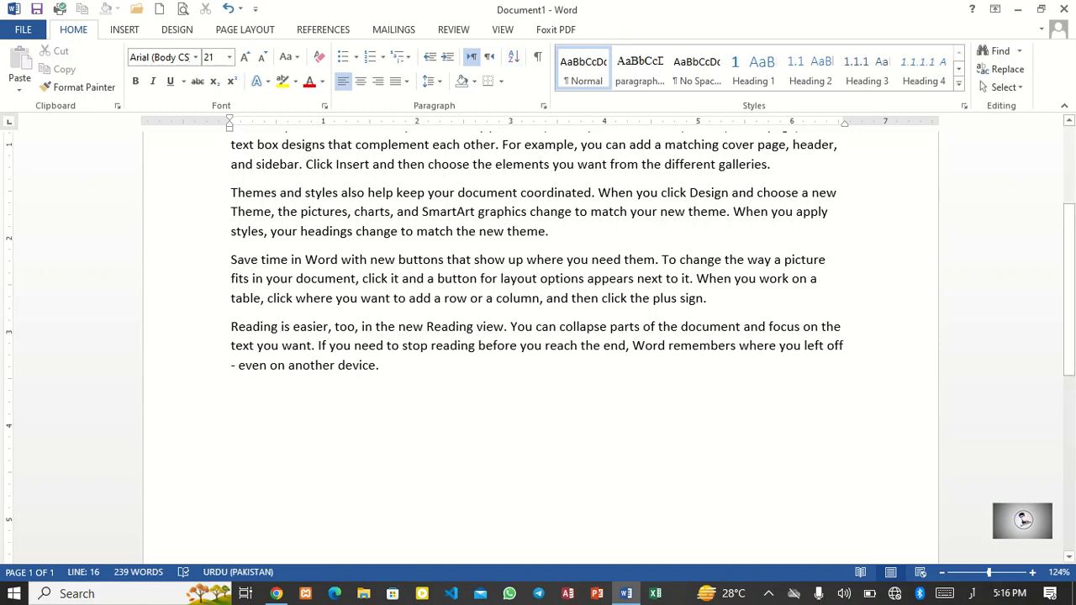
Step: Switch the keyboard input language back to English
scroll(538, 336, "up", 3)
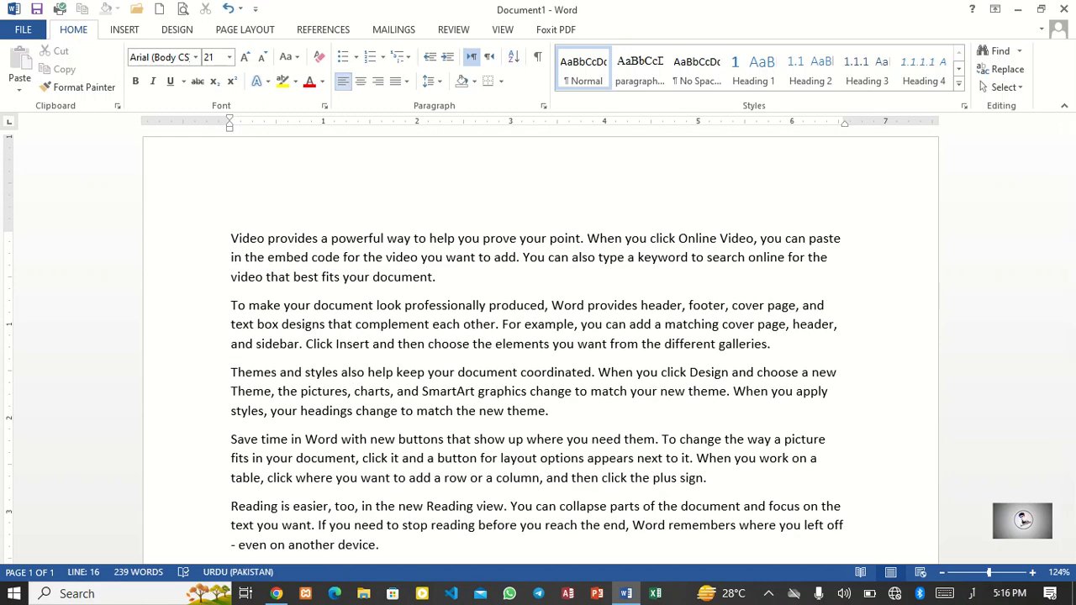
scroll(538, 528, "down", 1)
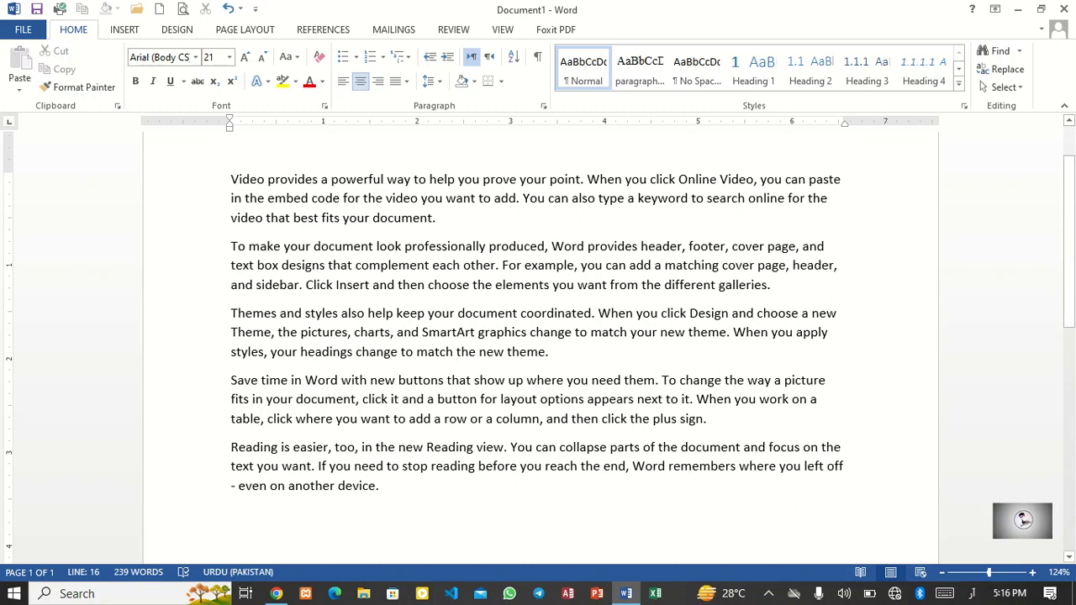
left_click(538, 516)
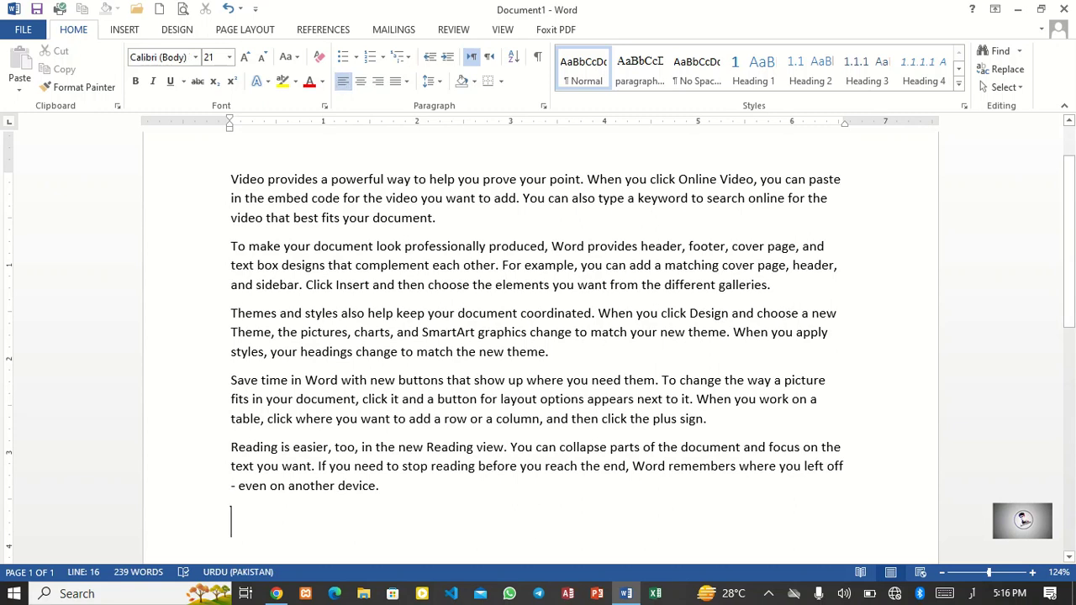
left_click(973, 593)
left_click(956, 461)
Step: Select all the text and apply center, right, Justify and finally left alignment
key("ctrl+a")
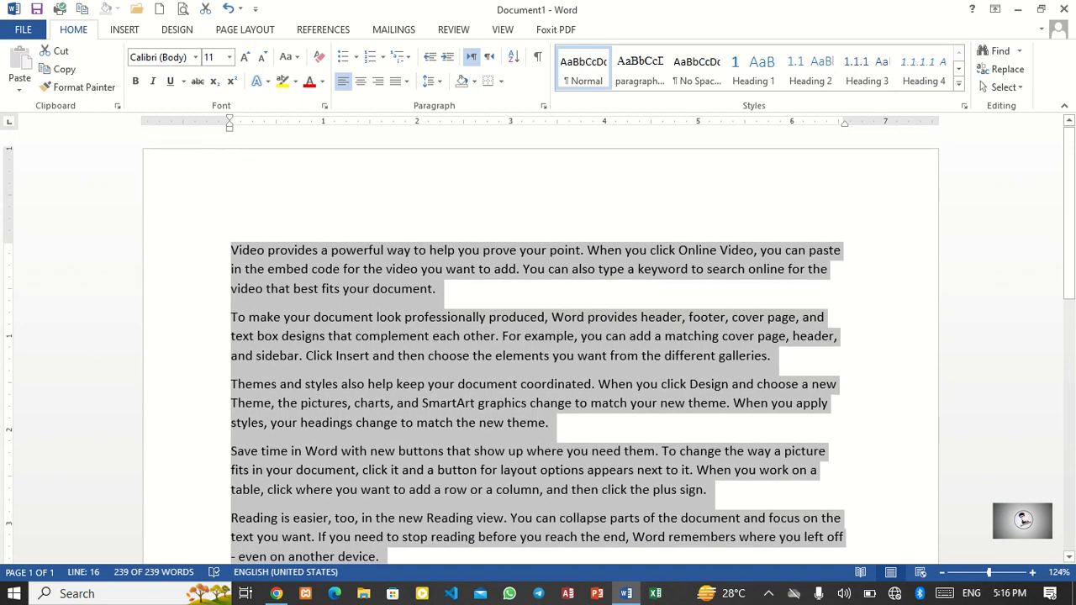
key("ctrl+e")
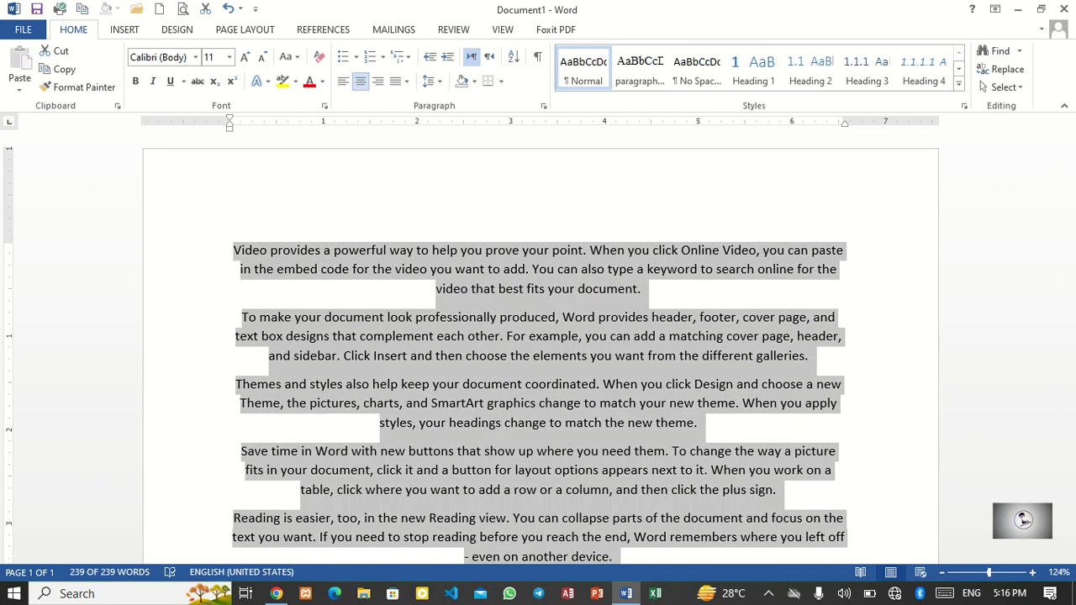
key("ctrl+r")
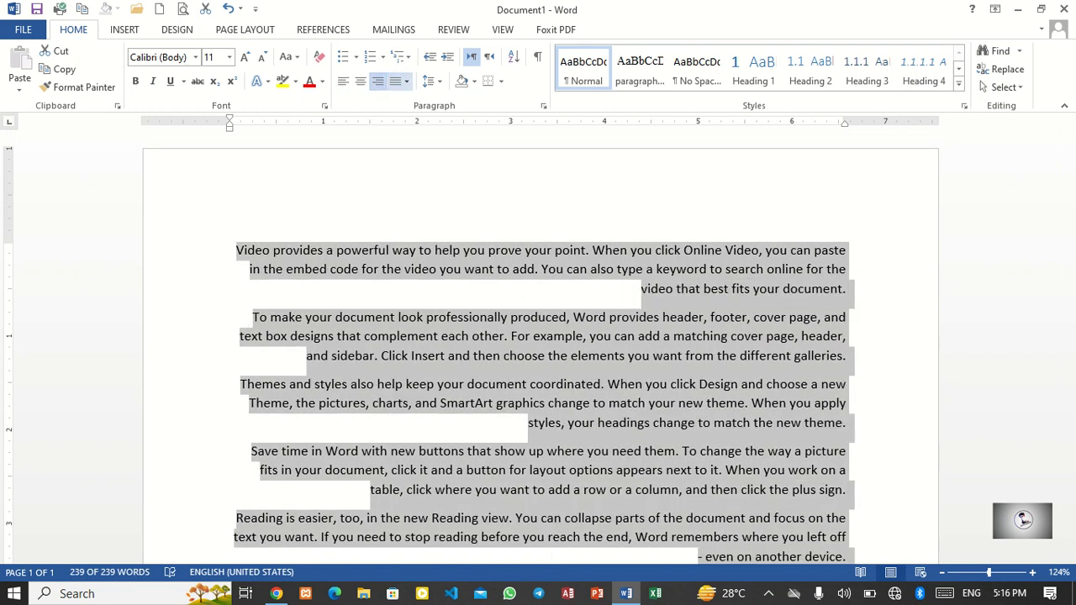
left_click(406, 81)
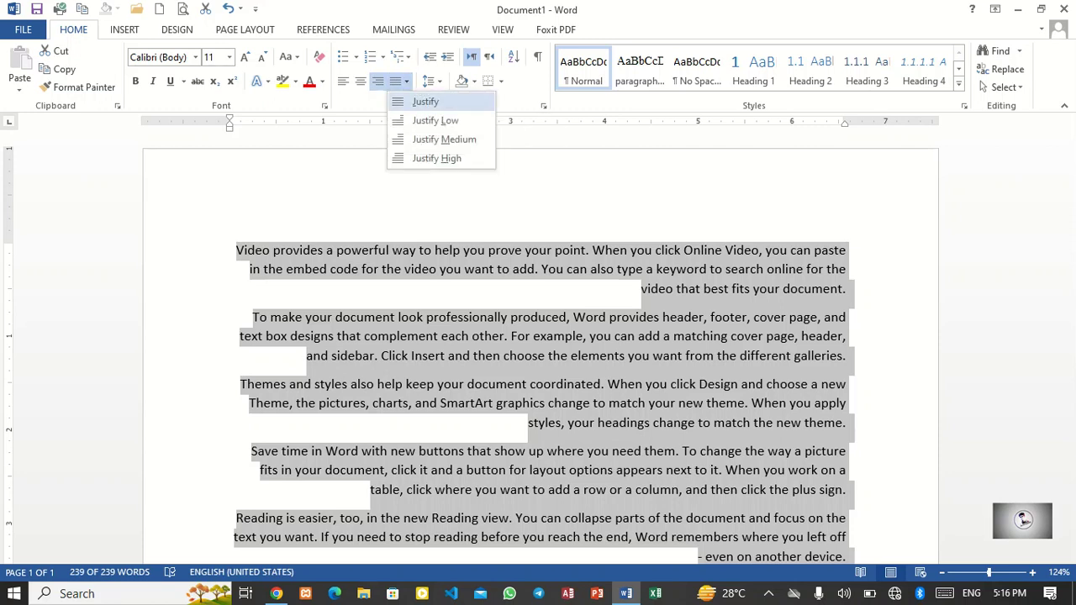
left_click(438, 101)
left_click(343, 81)
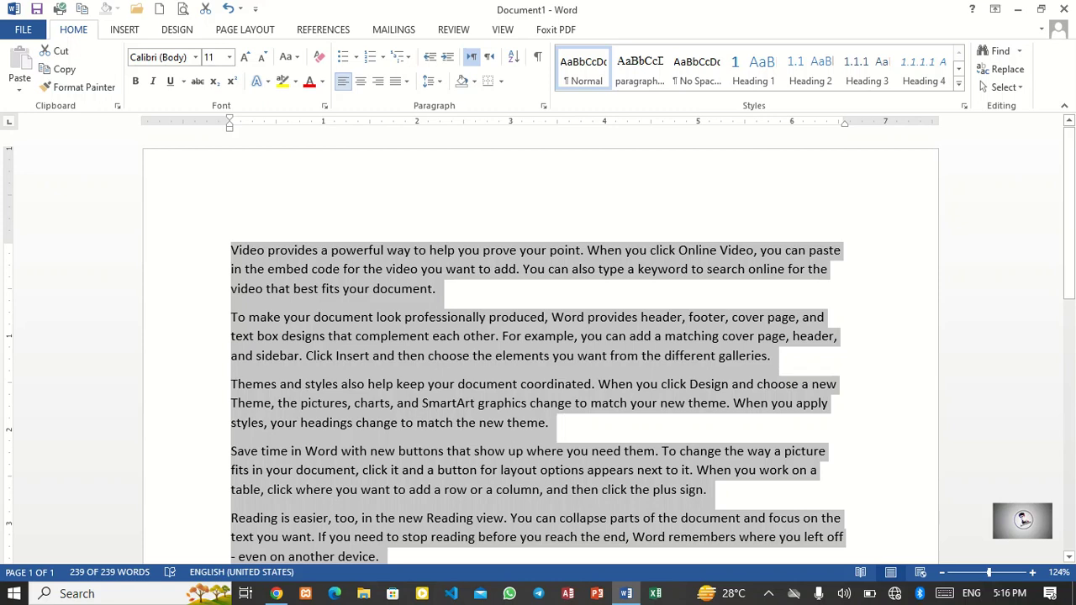
Step: Insert three blank lines before the first paragraph
left_click(296, 250)
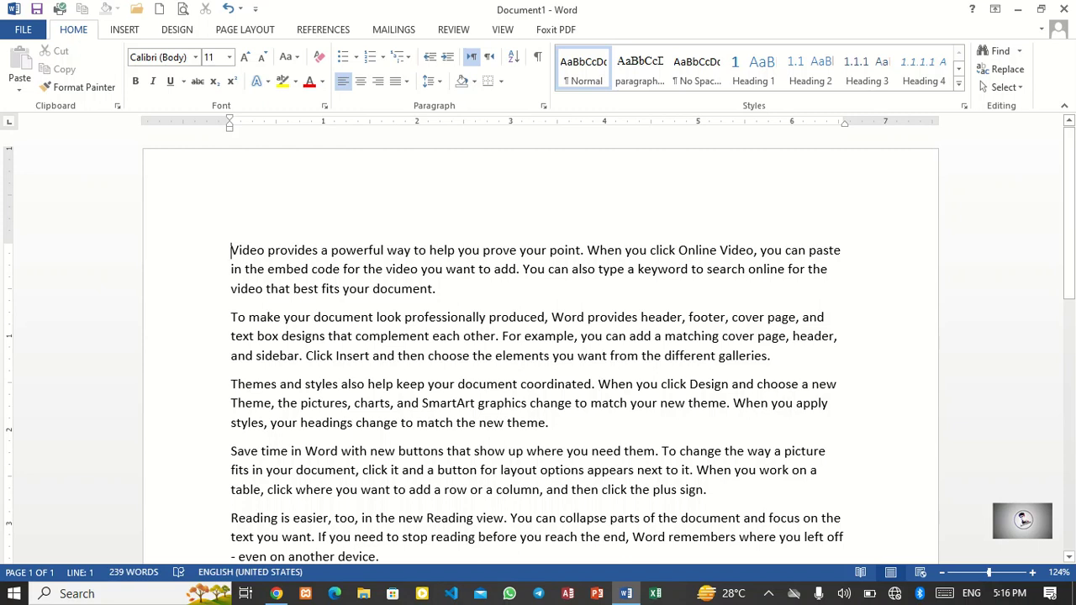
key("Return")
key("Return")
key("Return")
key("Return")
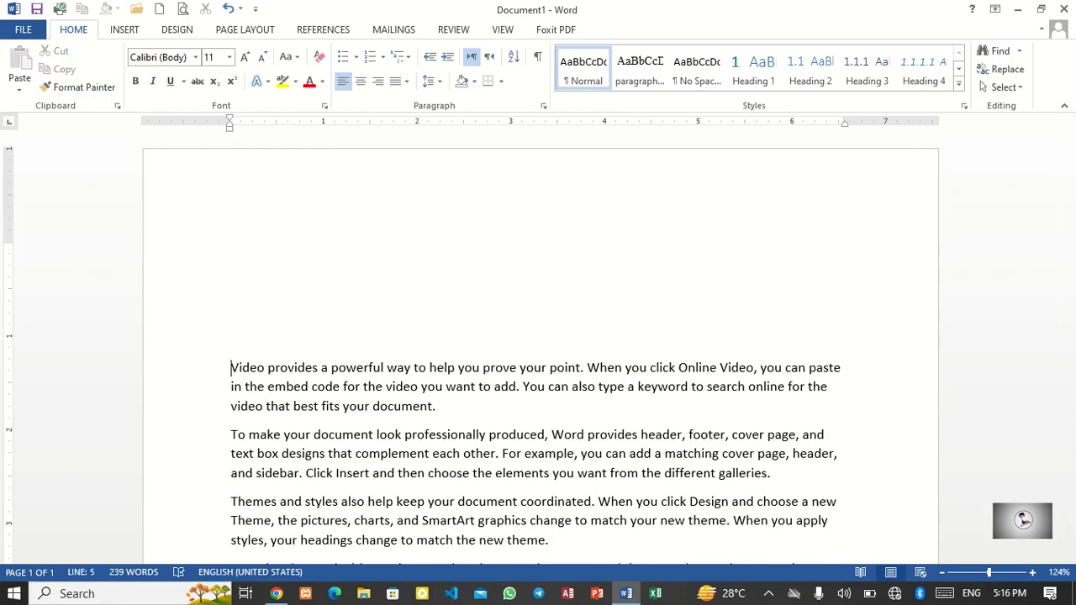
Step: Clear the document and type the note 'Ctrl+r (this shortcut key is used to left to right the text)'
key("ctrl+a")
key("Delete")
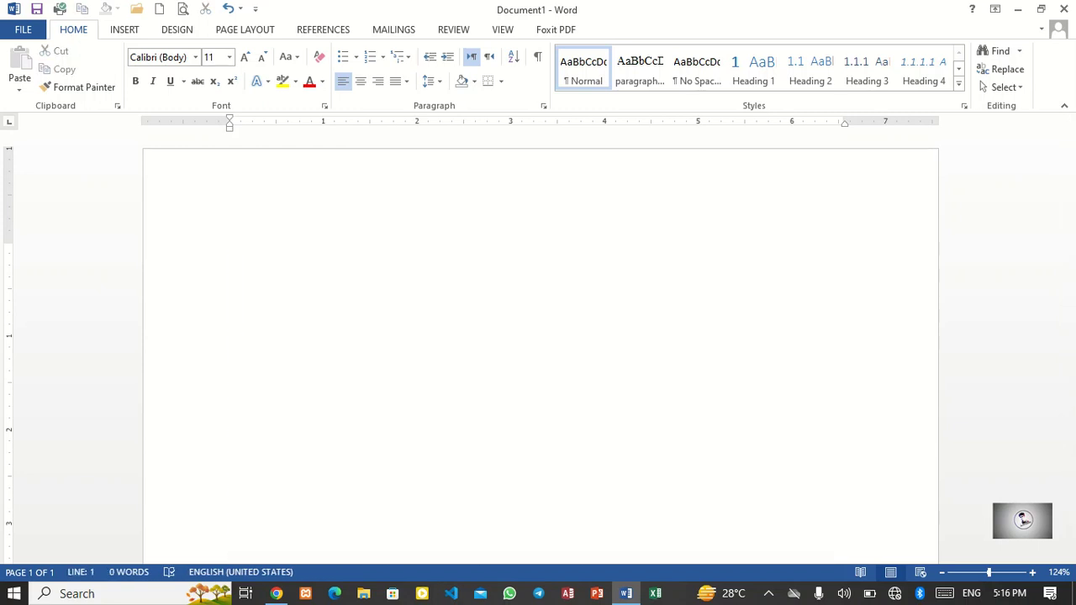
type("ctrl")
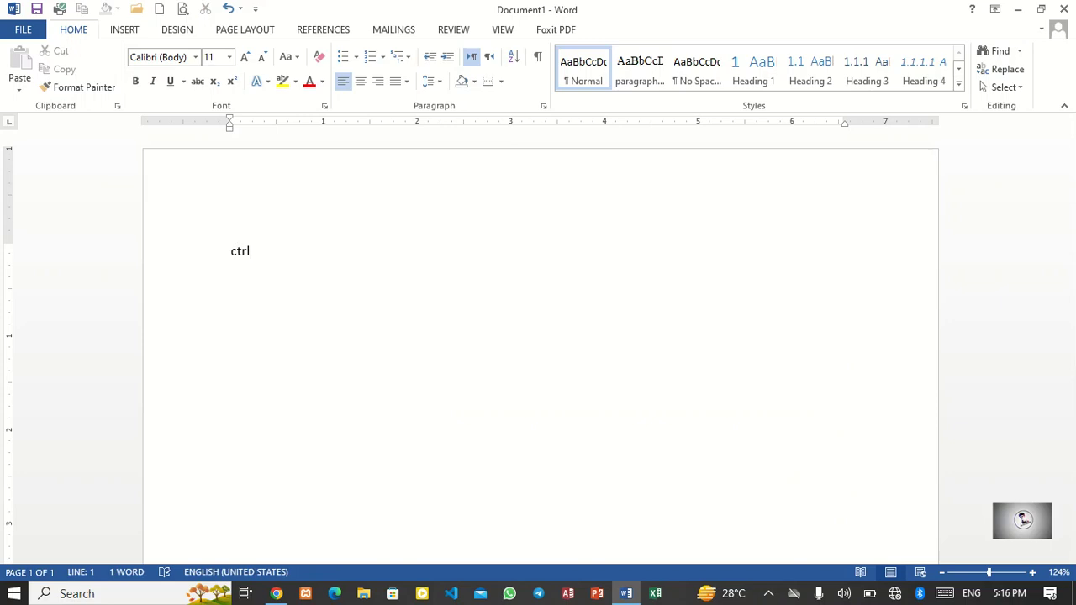
key("BackSpace")
type("+r (this shor")
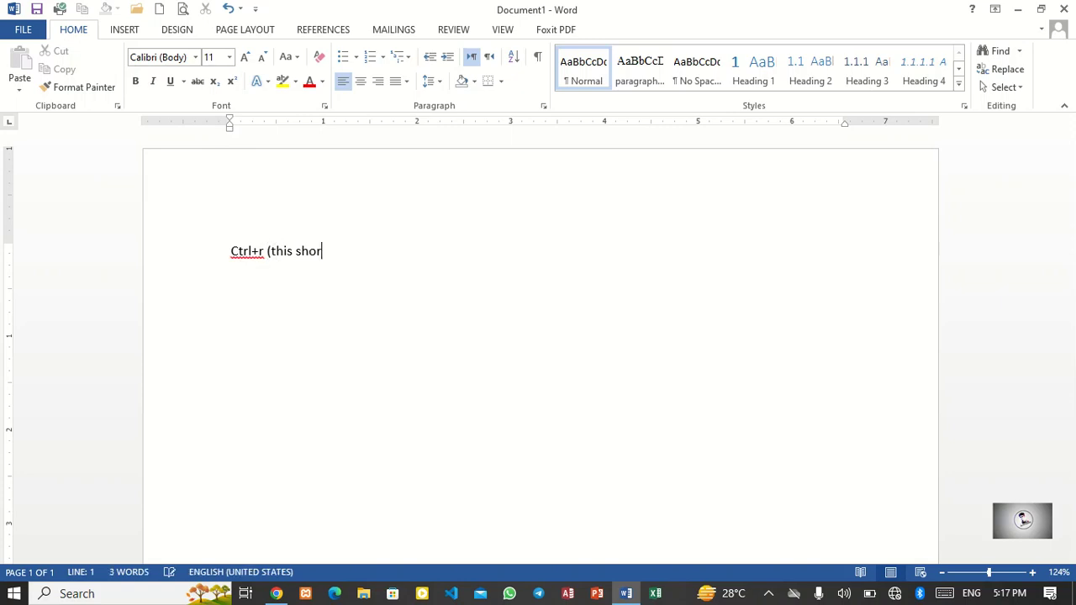
type("tcyt")
key("BackSpace")
key("BackSpace")
type("ut ke y")
key("BackSpace")
key("BackSpace")
type("y is")
key("BackSpace")
type("used fo")
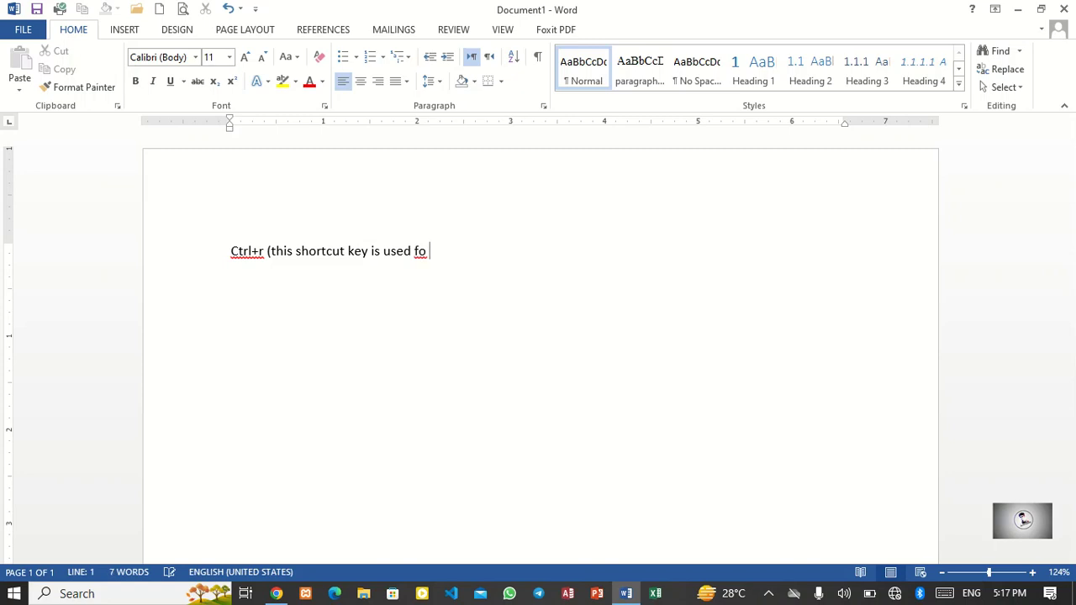
key("BackSpace")
key("BackSpace")
type("to right th")
key("BackSpace")
key("BackSpace")
key("BackSpace")
key("BackSpace")
key("BackSpace")
key("BackSpace")
key("BackSpace")
key("BackSpace")
type("leg")
key("BackSpace")
type("ft to")
key("BackSpace")
type("o righ")
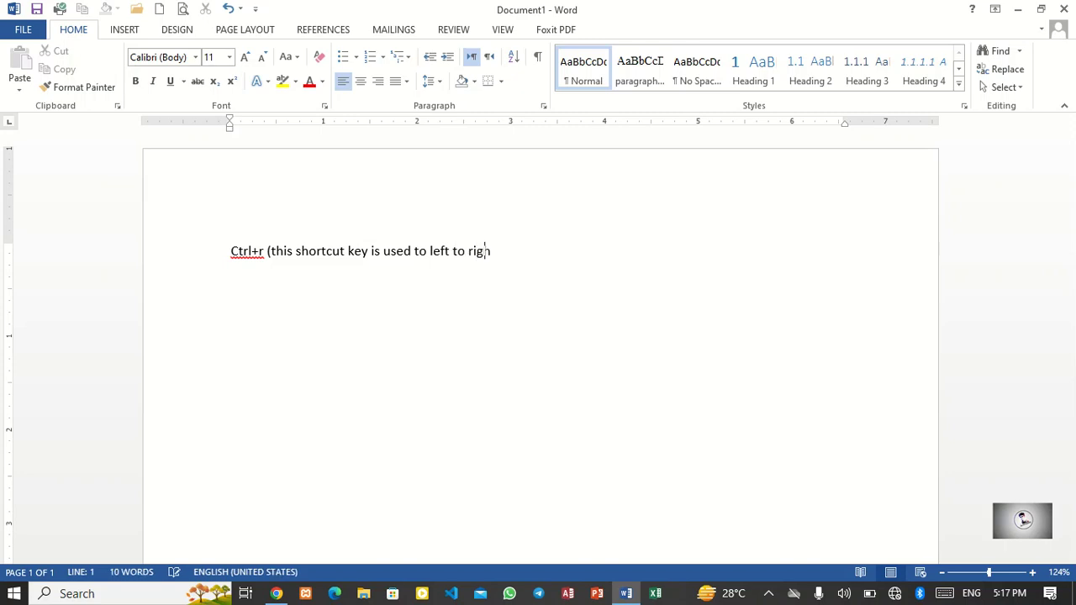
type("t the text)ctrl")
Step: Type a second line 'Ctrl+f (this shortcut key is used for right to left the text)'
key("BackSpace")
type("+f")
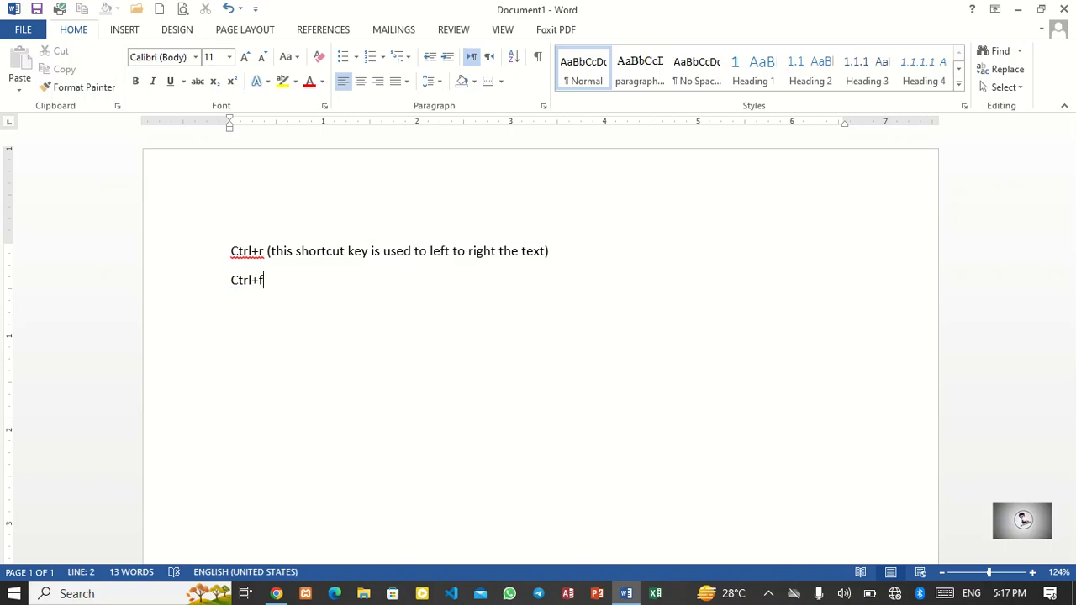
left_click(769, 593)
left_click(737, 566)
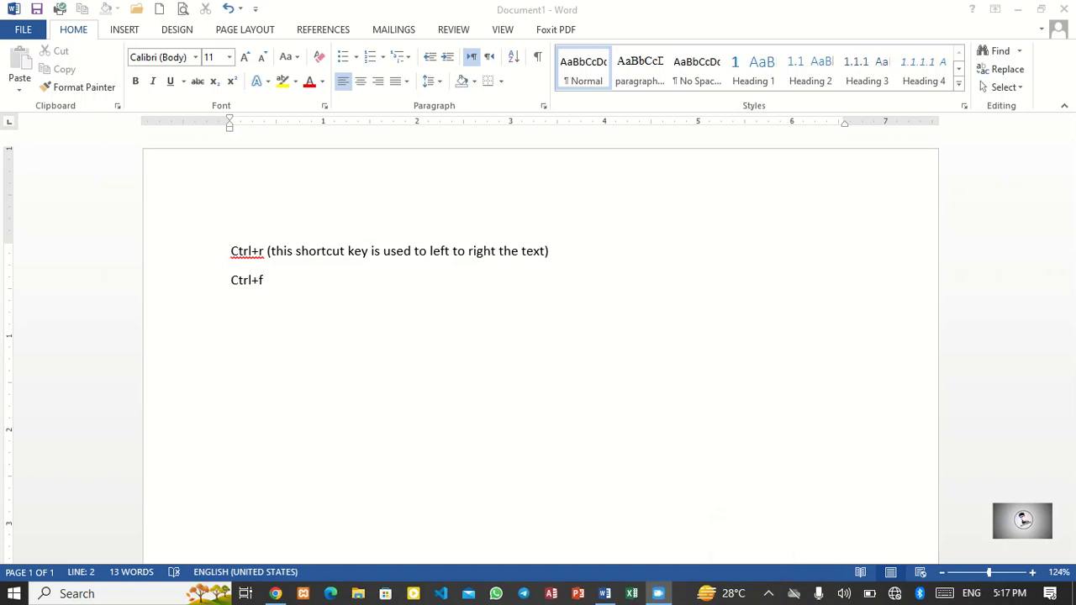
left_click(264, 280)
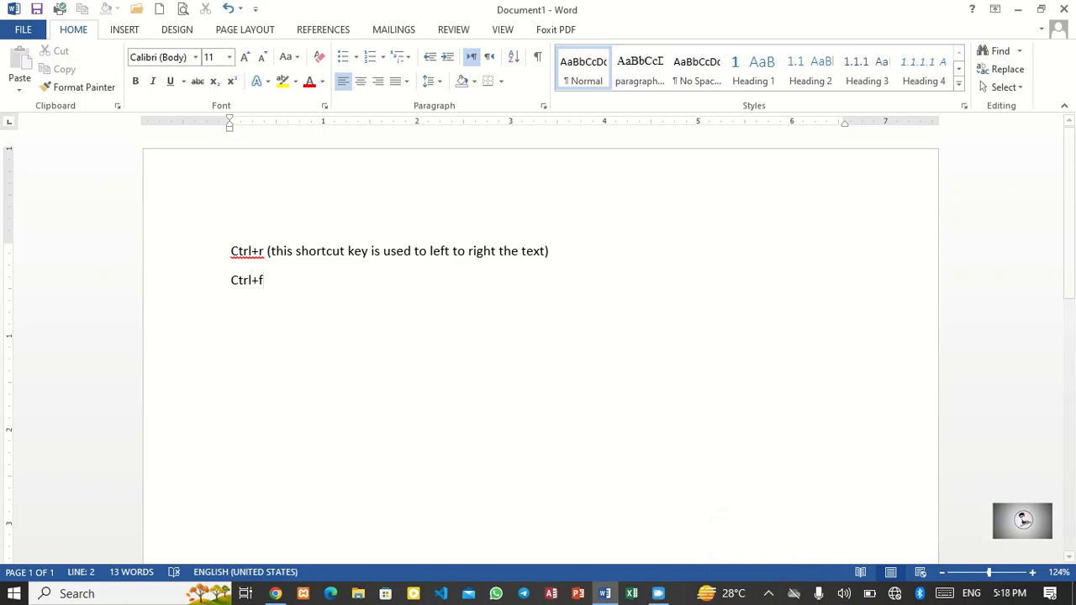
type("(")
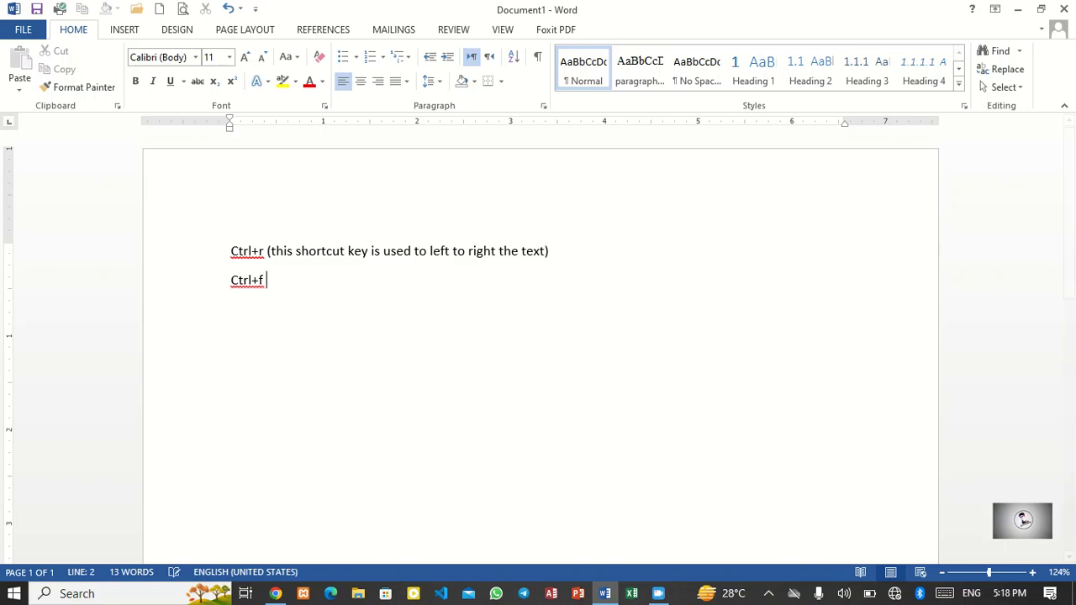
type("thsis")
key("BackSpace")
key("BackSpace")
key("BackSpace")
key("BackSpace")
type("is shortcut key ks")
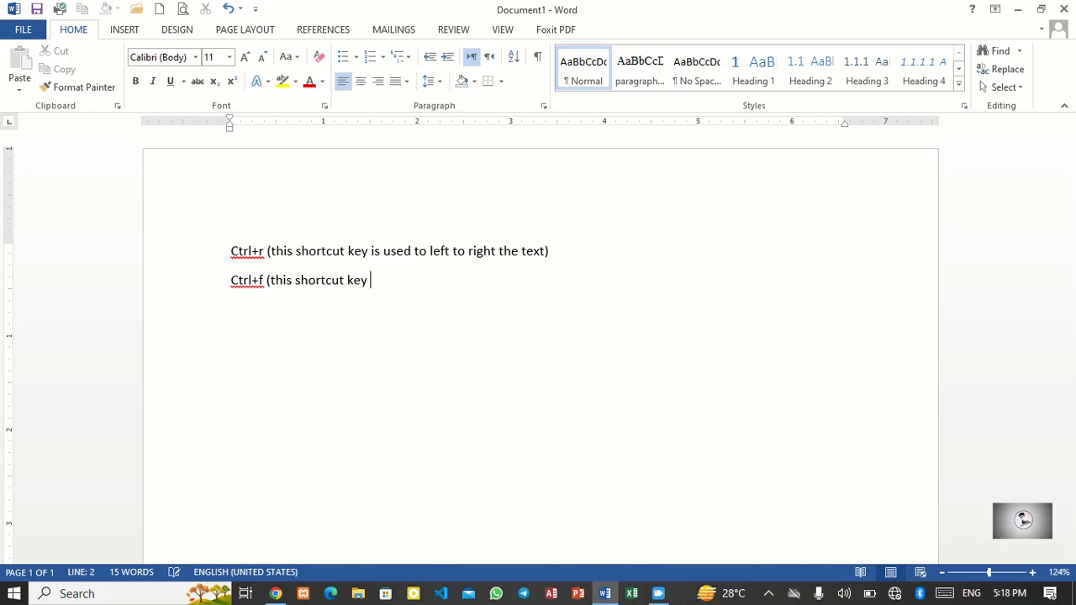
key("BackSpace")
key("BackSpace")
key("BackSpace")
type("is yus")
key("BackSpace")
key("BackSpace")
key("BackSpace")
type("used")
key("BackSpace")
type("d to right")
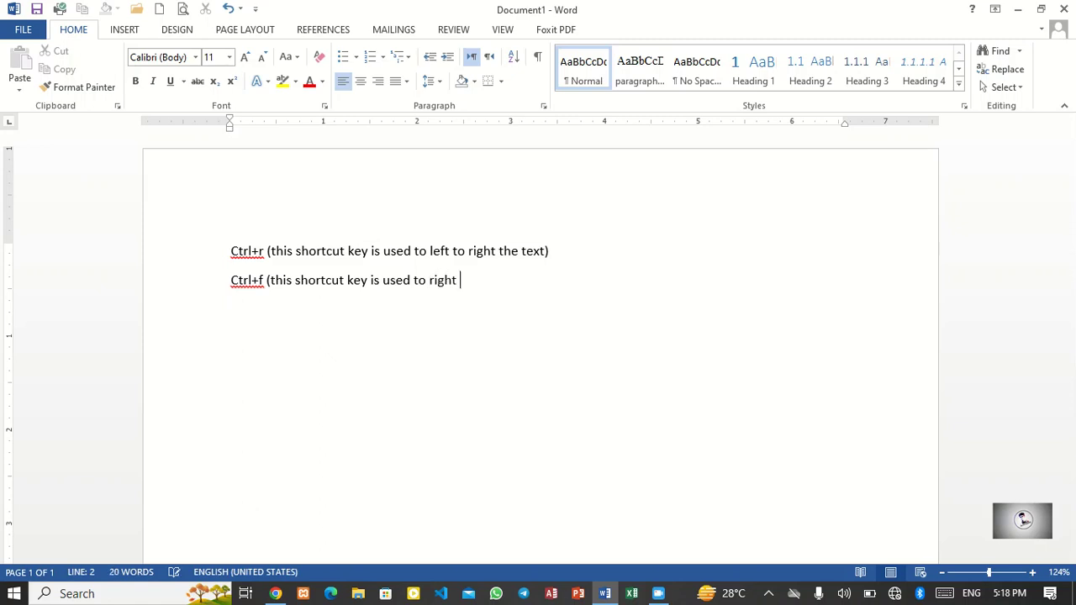
key("BackSpace")
key("BackSpace")
key("BackSpace")
key("BackSpace")
key("BackSpace")
key("BackSpace")
key("BackSpace")
type("for rifg")
key("BackSpace")
key("BackSpace")
type("ght to let")
key("BackSpace")
type("ft te")
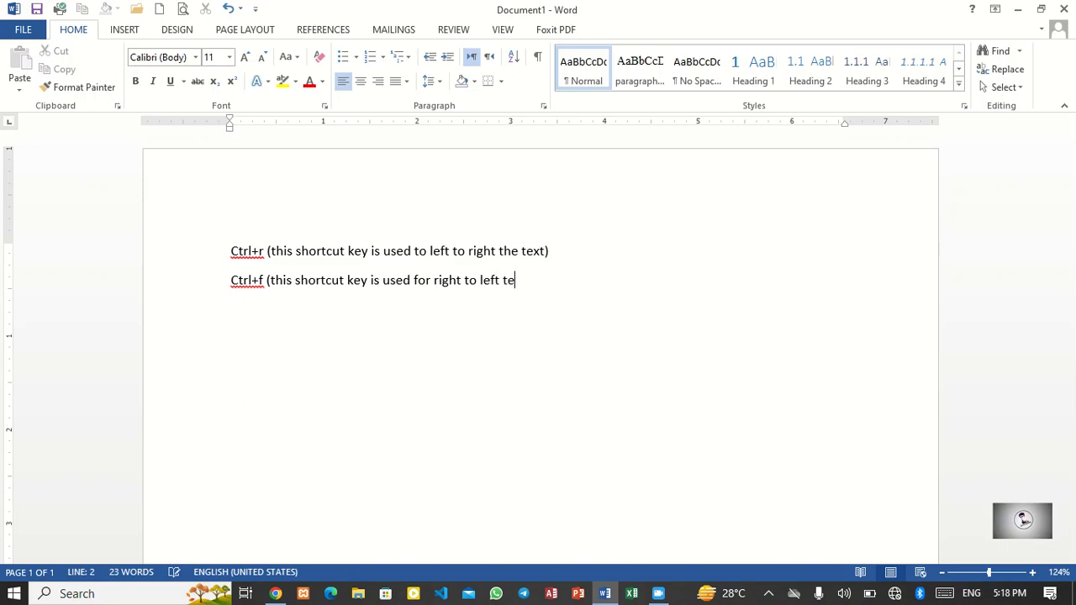
key("BackSpace")
type("he text)")
Step: Replace 'to' with 'for' after 'used' in the first note
scroll(538, 336, "down", 1)
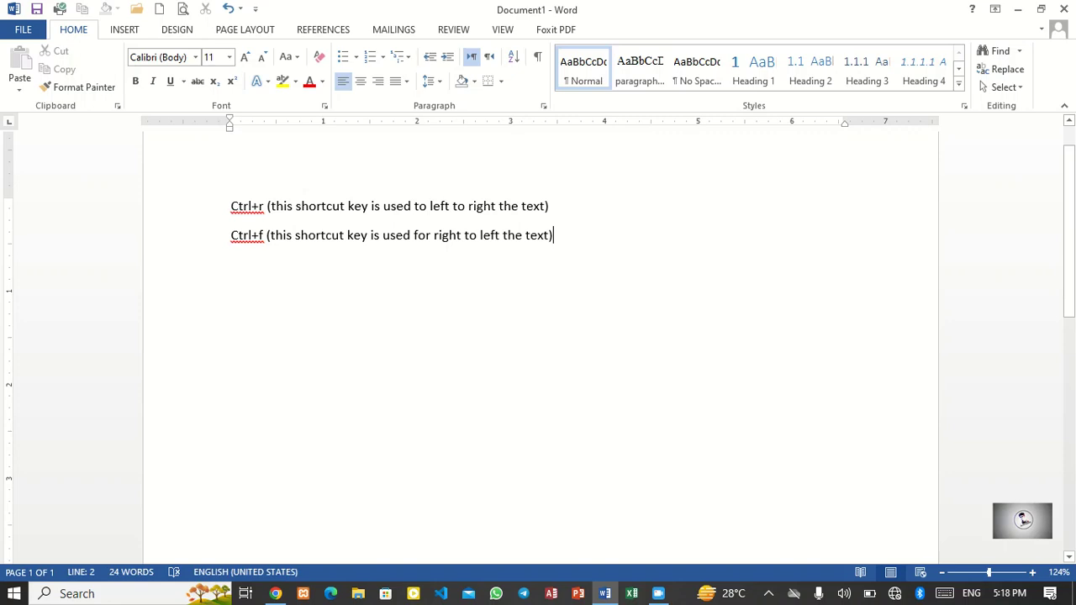
left_click(430, 206)
key("BackSpace")
key("BackSpace")
key("BackSpace")
type("for")
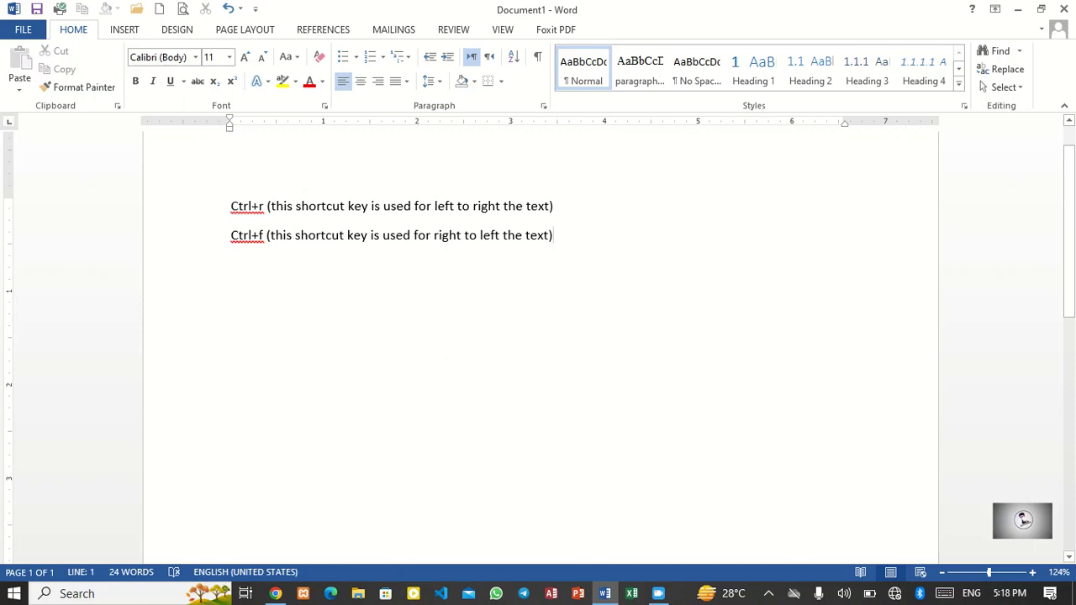
Step: Type a third note line 'Ctrl+e(this shortcut is used to center the text)'
key("Return")
type("ctrl+")
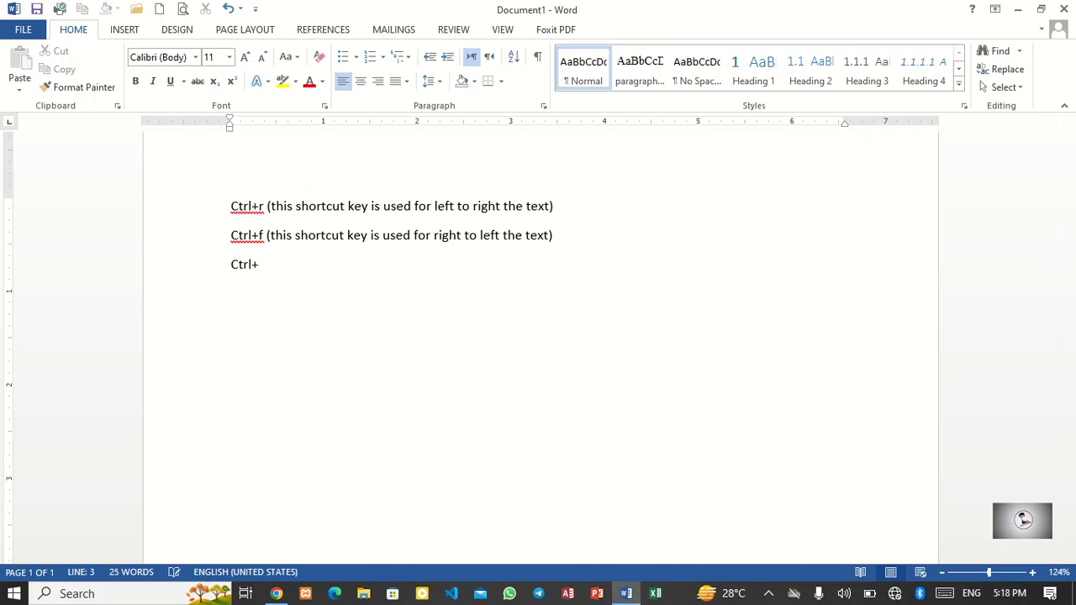
type("e(0")
key("BackSpace")
type(")")
key("Left")
type("this sh")
key("BackSpace")
key("BackSpace")
type("shortcut")
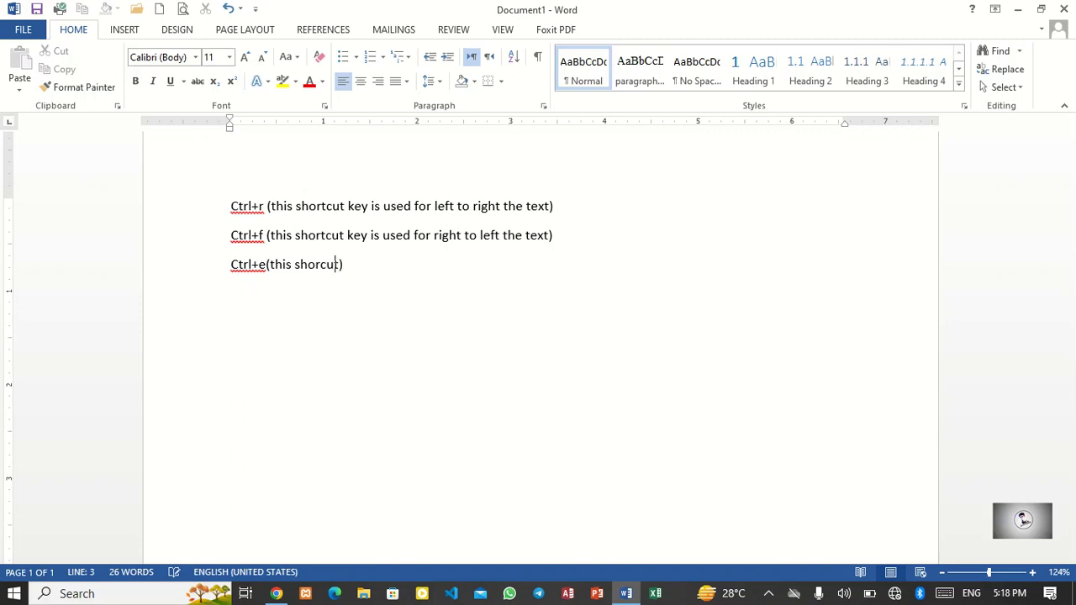
type(" is used too")
key("BackSpace")
key("BackSpace")
type("centr the")
key("BackSpace")
key("BackSpace")
key("BackSpace")
key("BackSpace")
key("BackSpace")
key("BackSpace")
type("er the text")
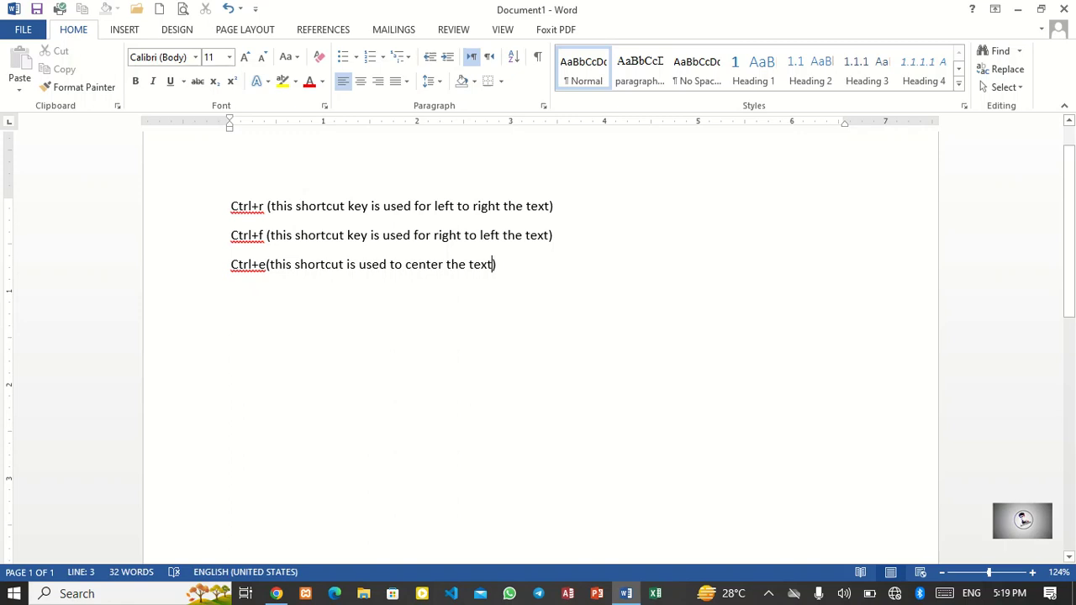
Step: Select all the text and open the On-Screen Keyboard app from Windows search
key("ctrl+a")
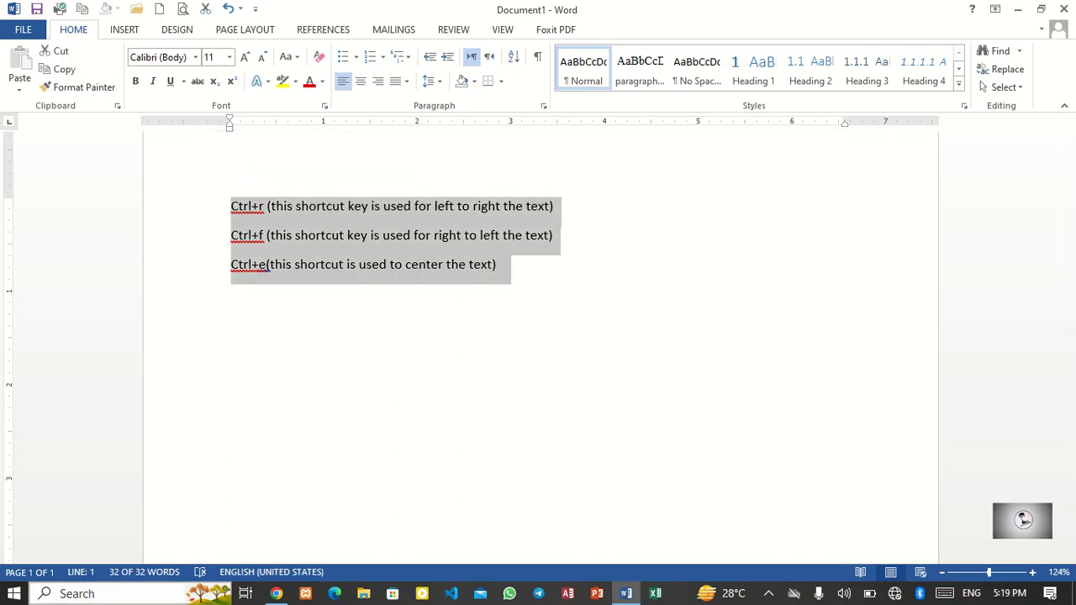
left_click(123, 593)
type("on")
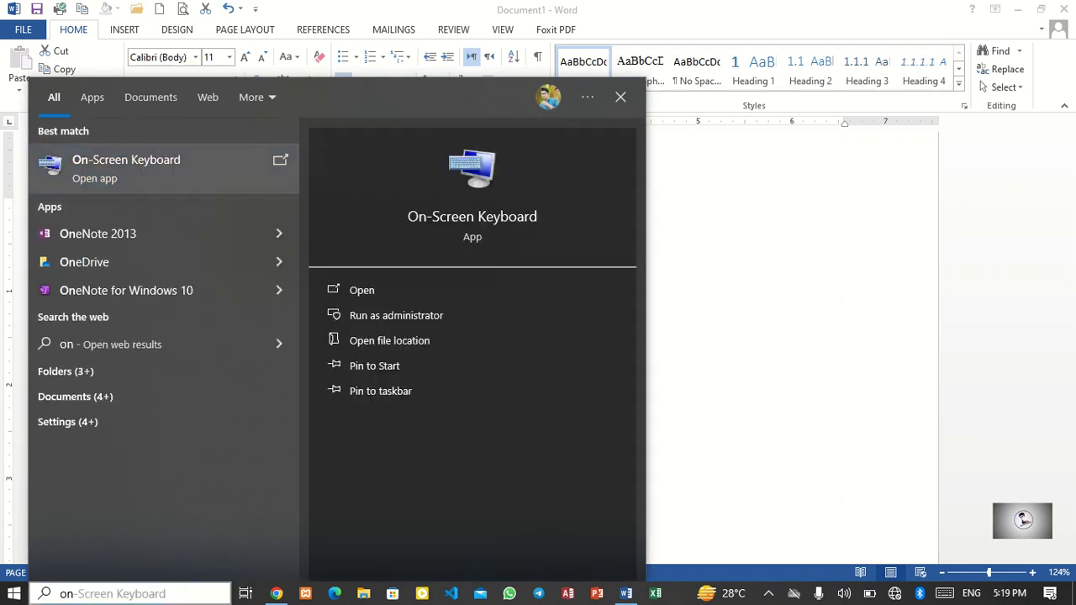
left_click(150, 168)
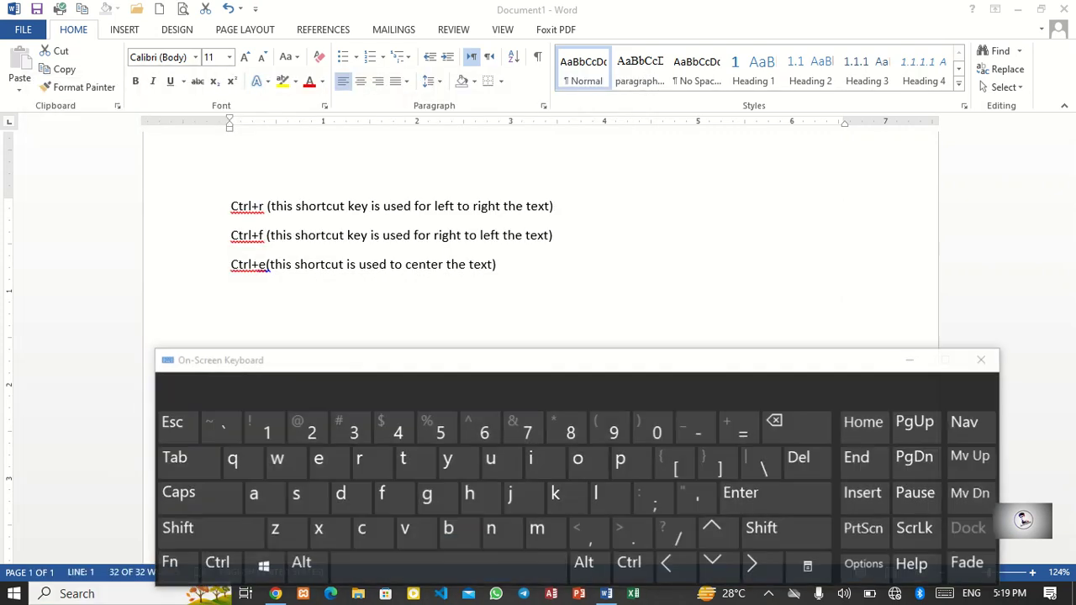
Step: Reselect all the text and right-align it using the alignment shortcut on the On-Screen Keyboard
key("ctrl+a")
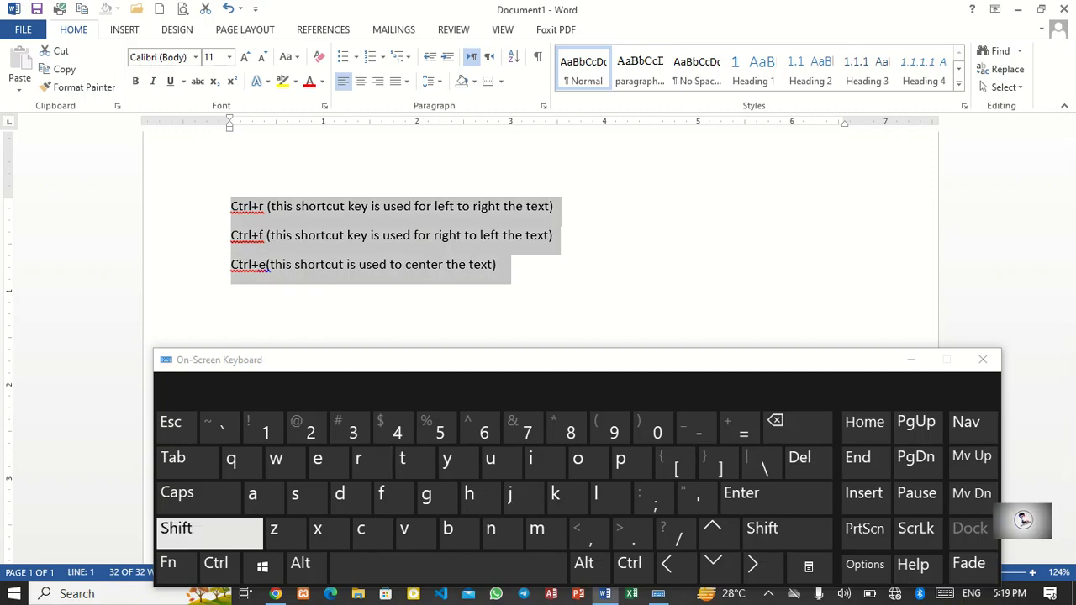
left_click(216, 563)
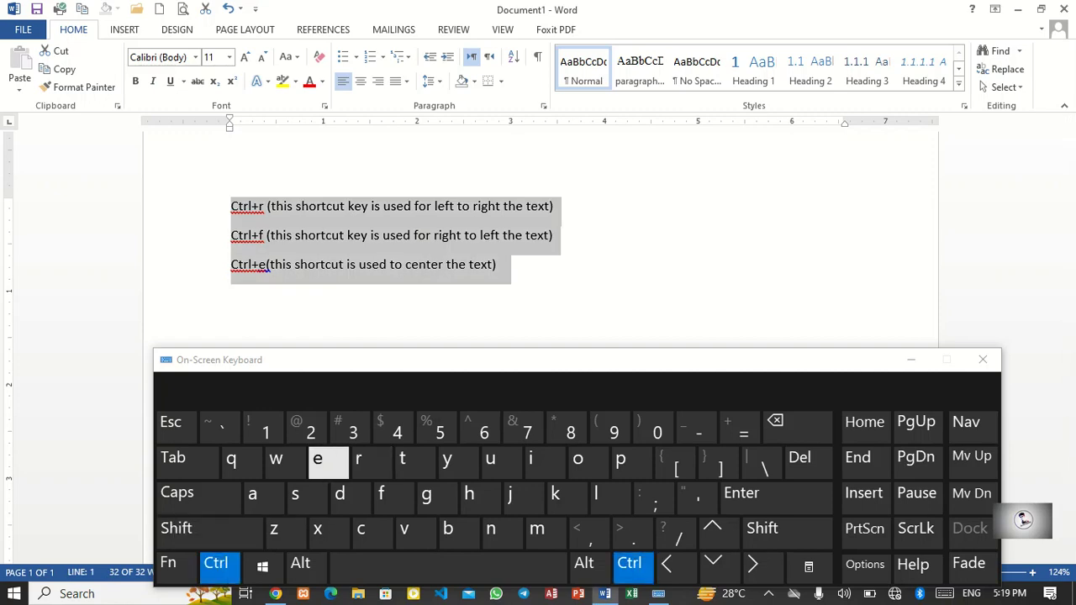
left_click(358, 458)
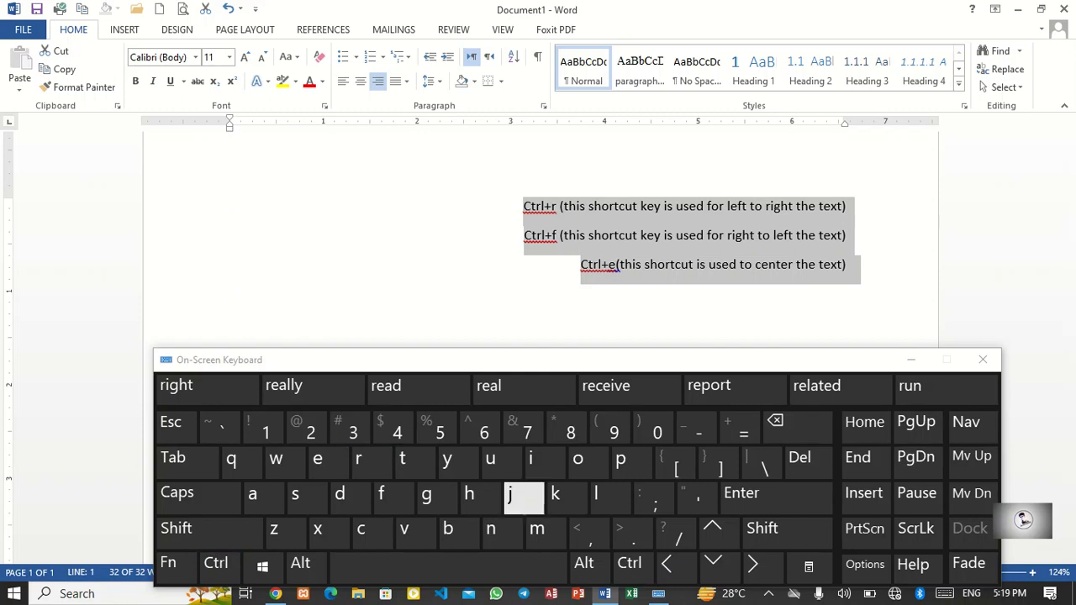
Step: Repeatedly try the right-to-left shortcut from both keyboards, closing the Navigation pane each time
left_click(216, 563)
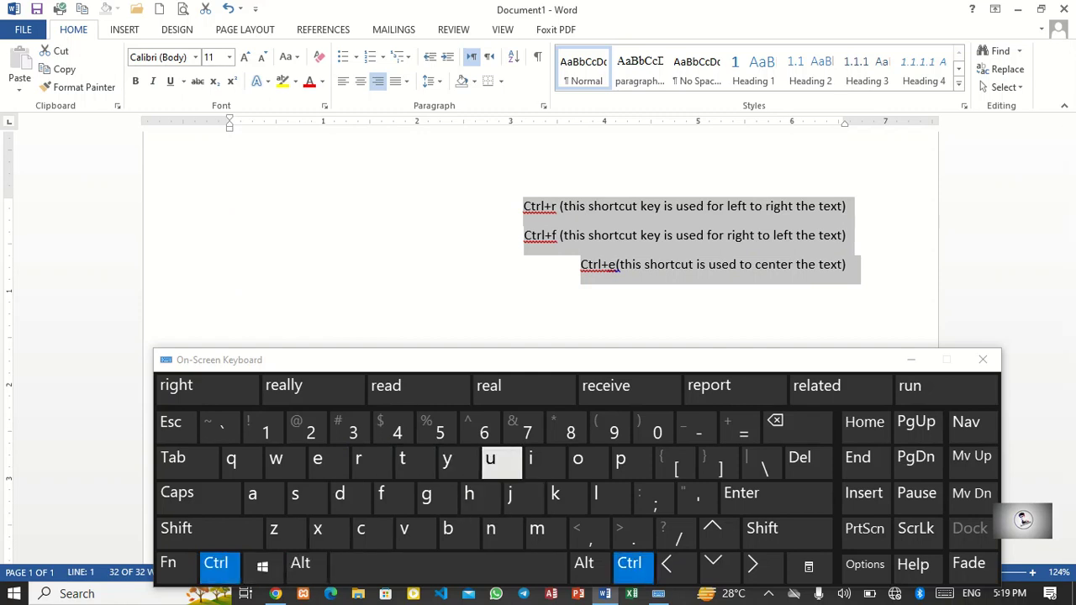
left_click(381, 493)
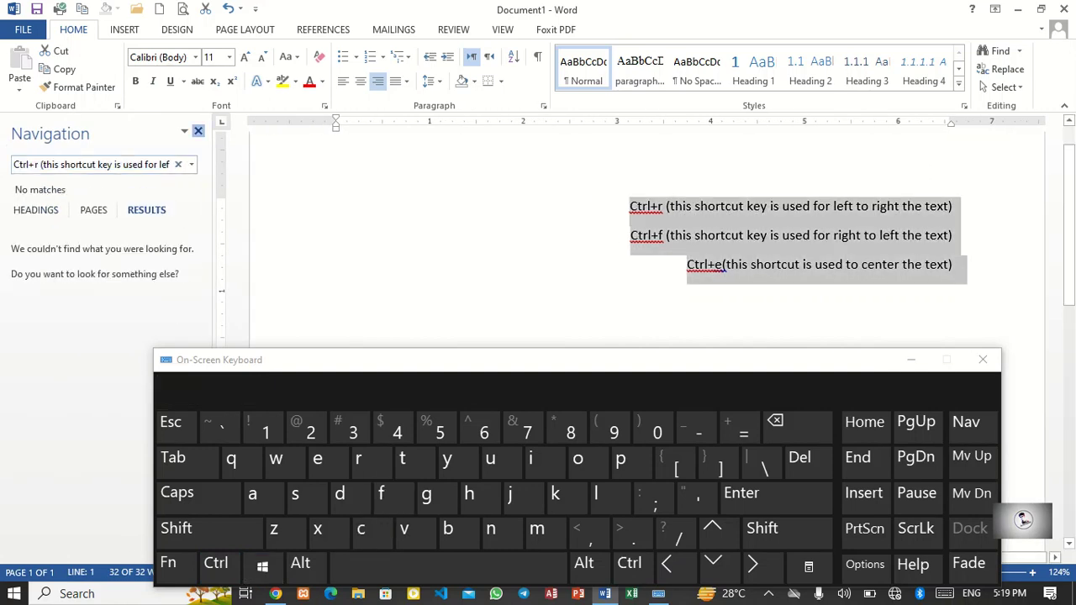
left_click(198, 131)
left_click(216, 563)
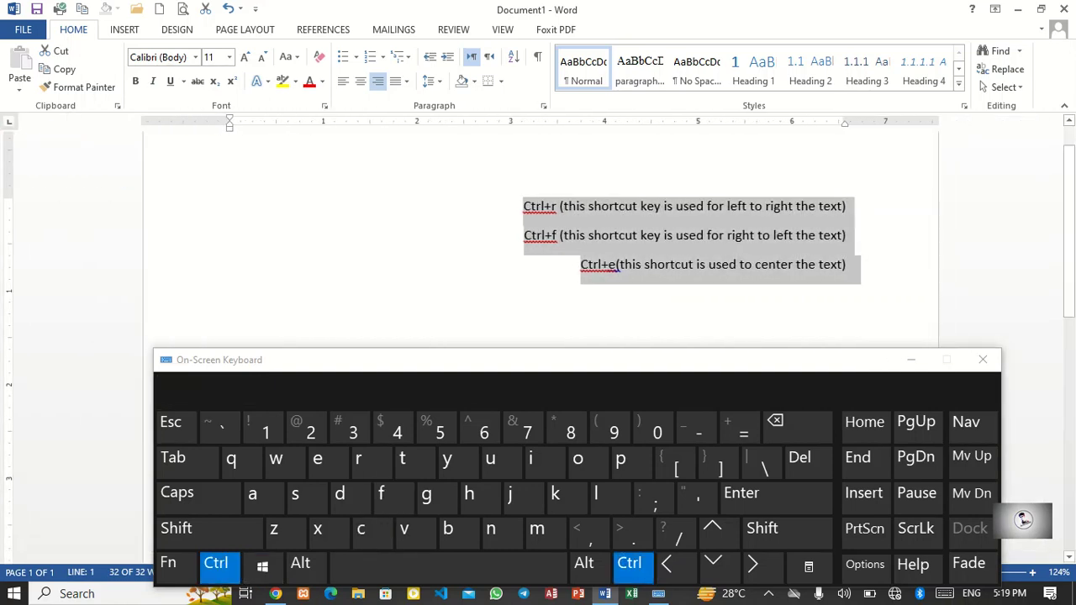
left_click(394, 497)
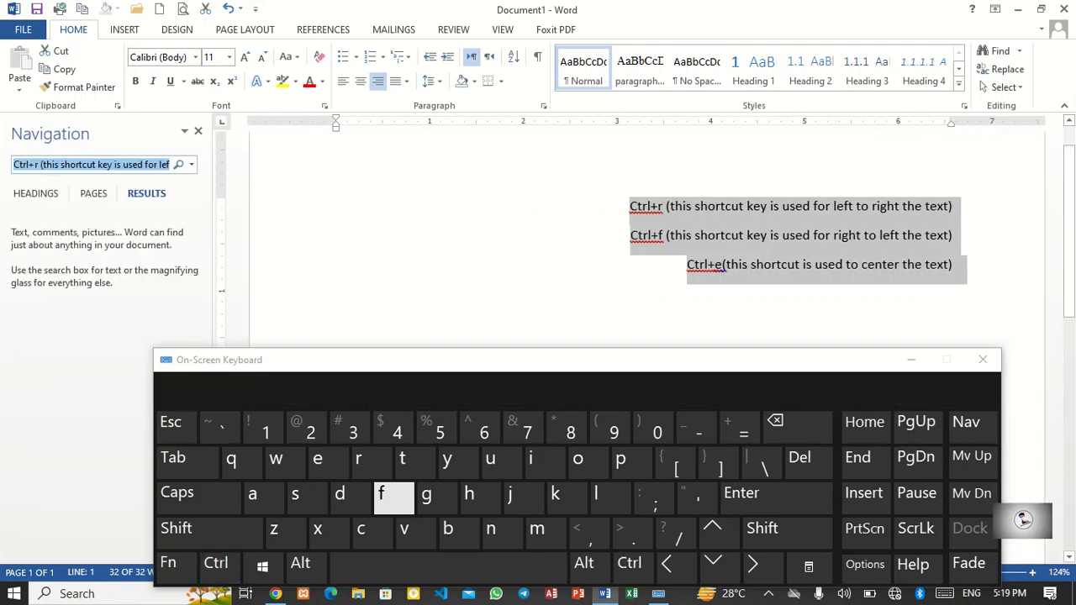
left_click(198, 131)
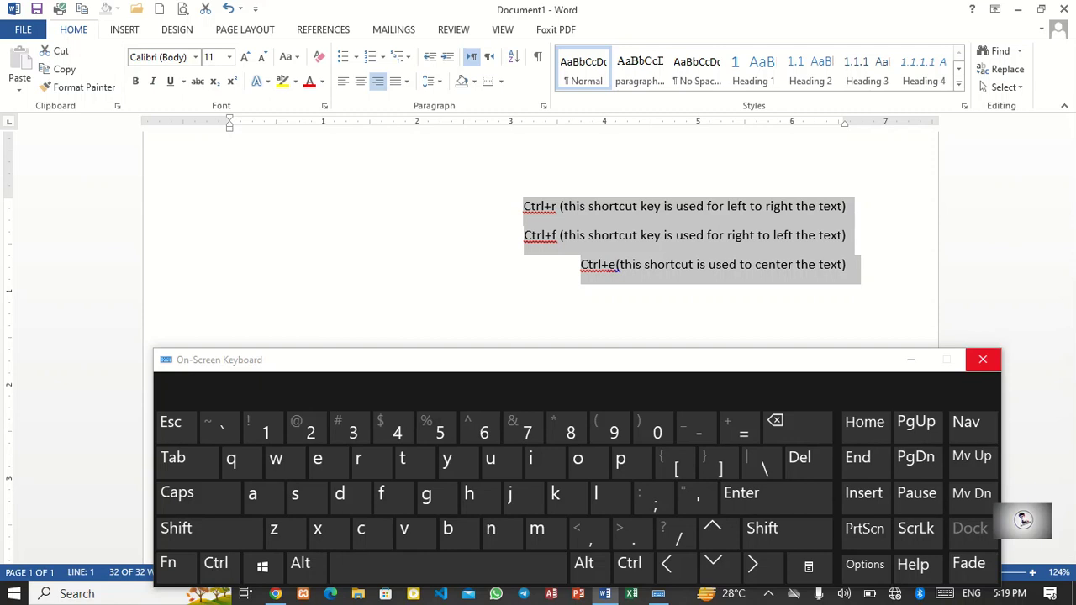
key("ctrl")
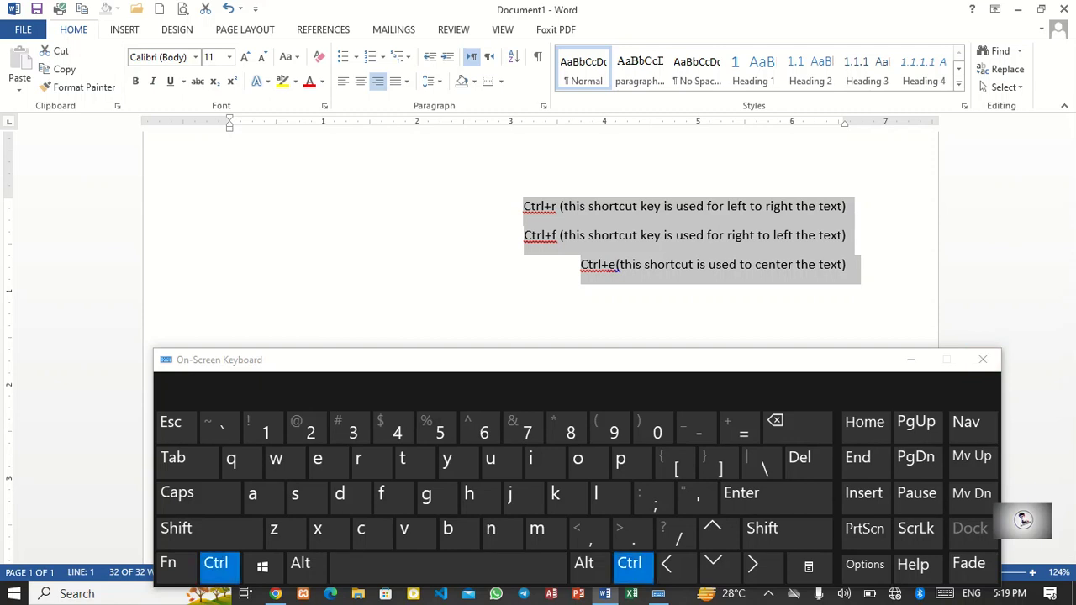
key("ctrl+f")
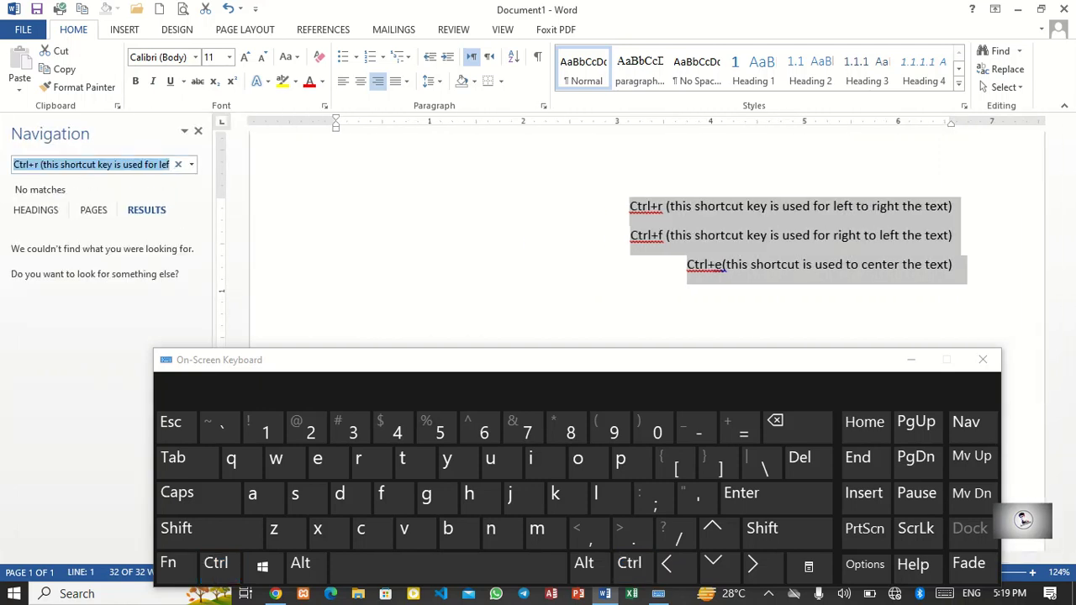
key("Escape")
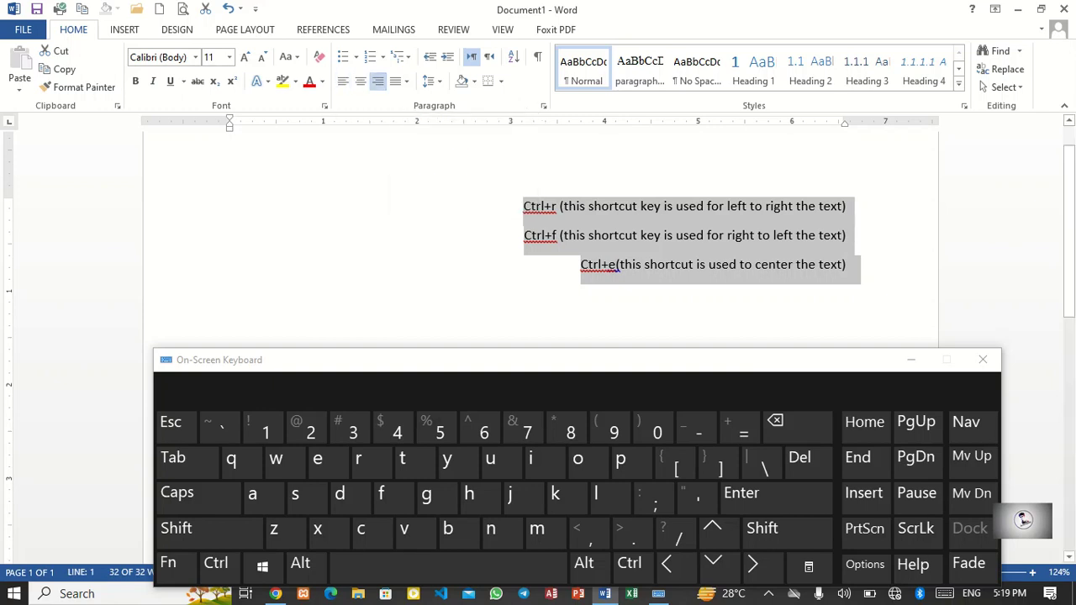
Step: Correct the second note's shortcut so it reads 'Ctrl+l'
key("ctrl")
left_click(556, 235)
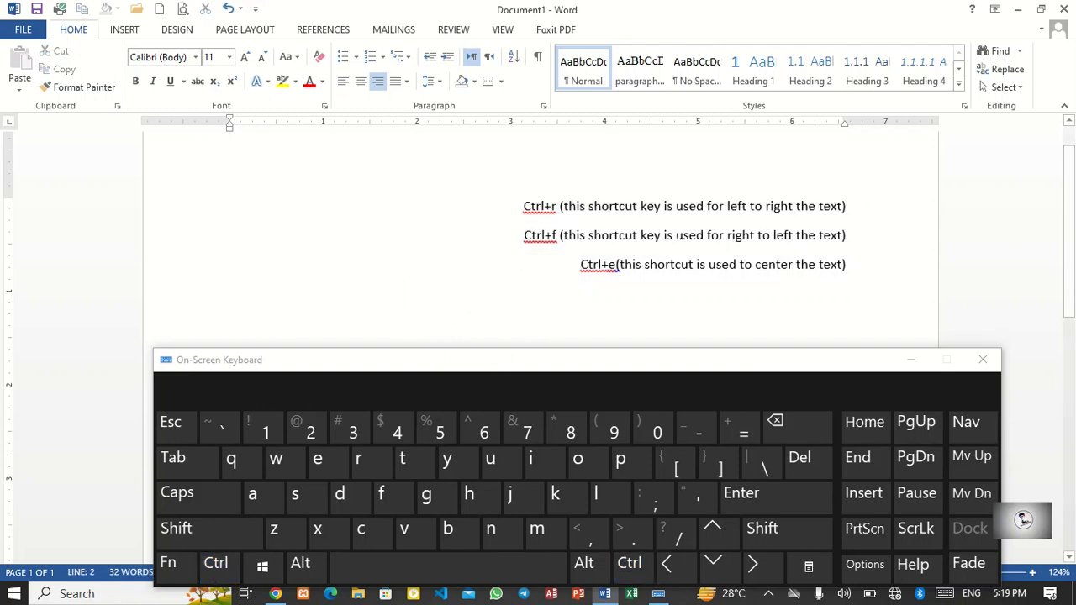
key("BackSpace")
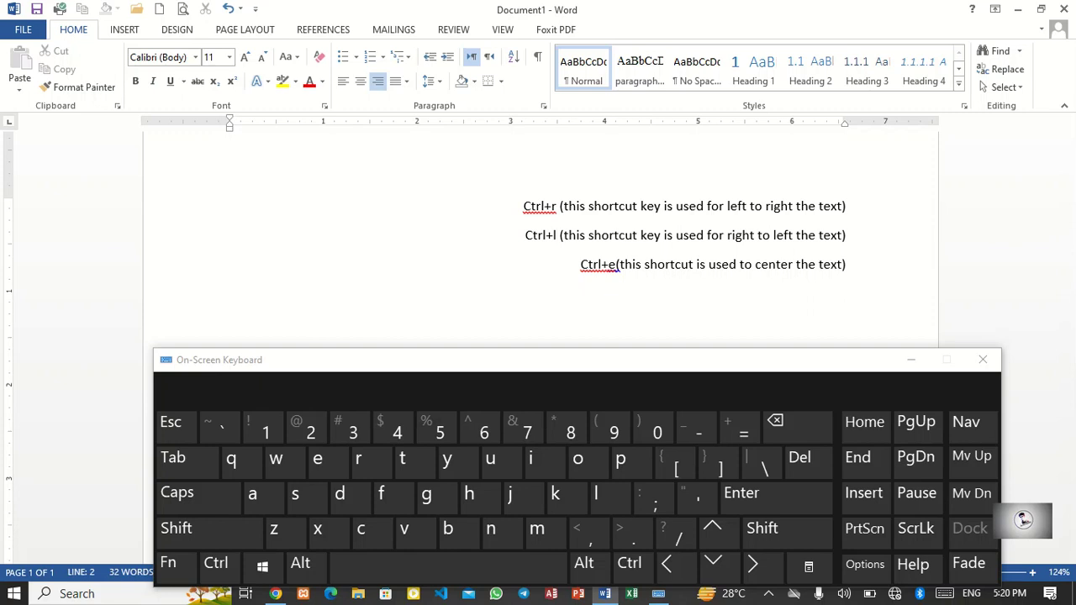
Step: Select all the text and left-align it using the shortcut keys on the On-Screen Keyboard
left_click(217, 564)
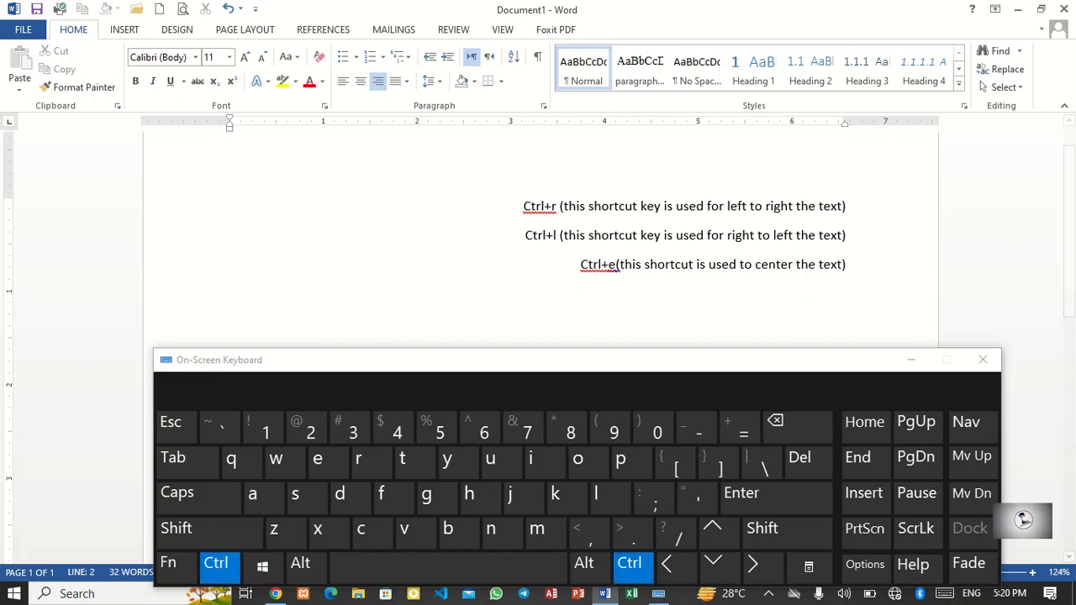
left_click(252, 494)
left_click(216, 564)
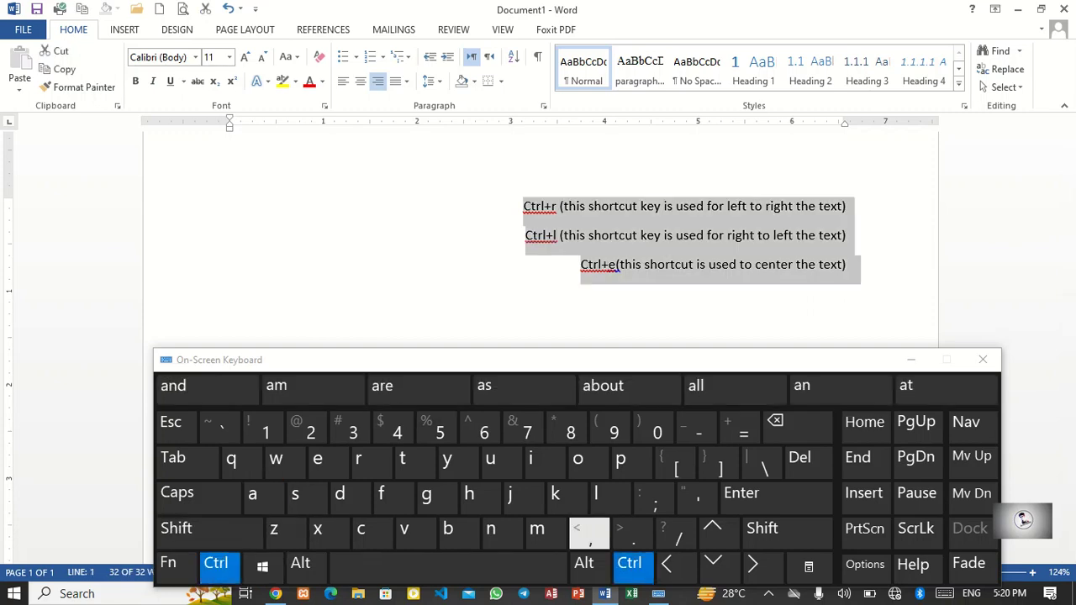
left_click(601, 496)
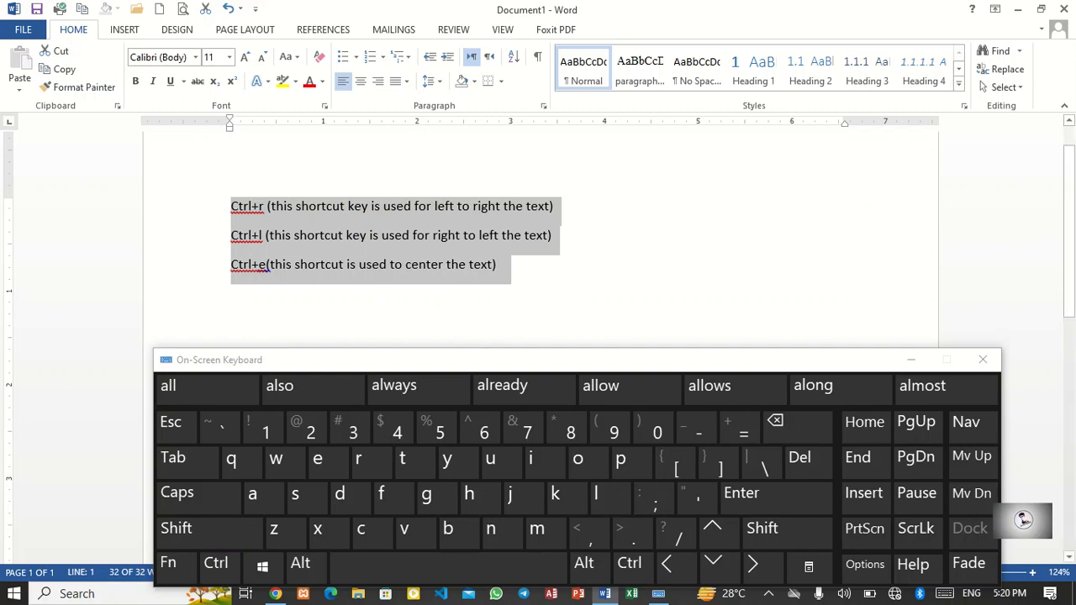
Step: Right-align and then center the selected text with the On-Screen Keyboard shortcuts
left_click(216, 564)
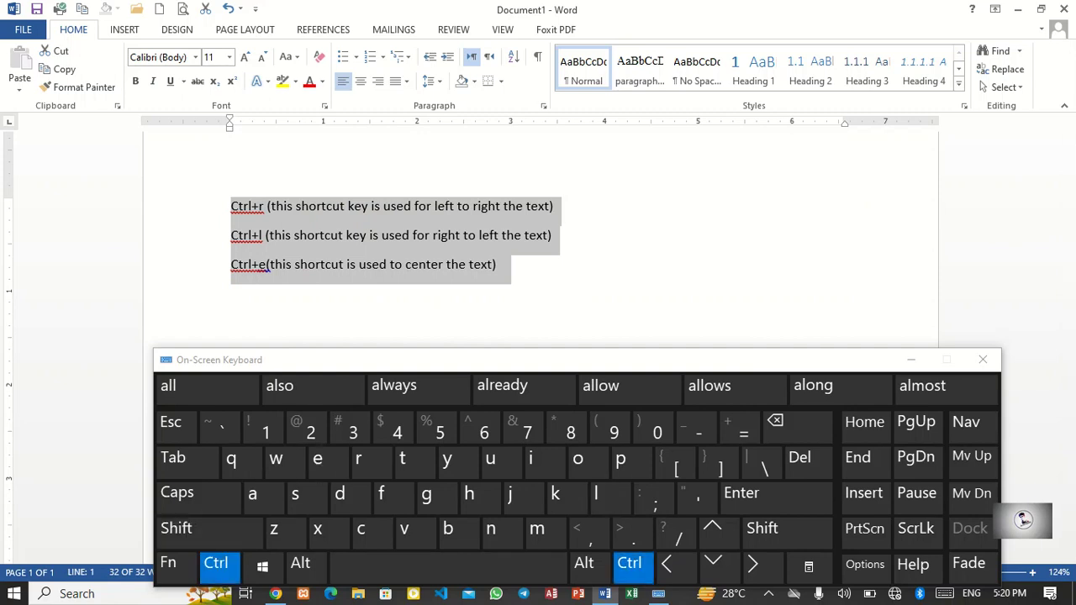
left_click(358, 459)
left_click(216, 563)
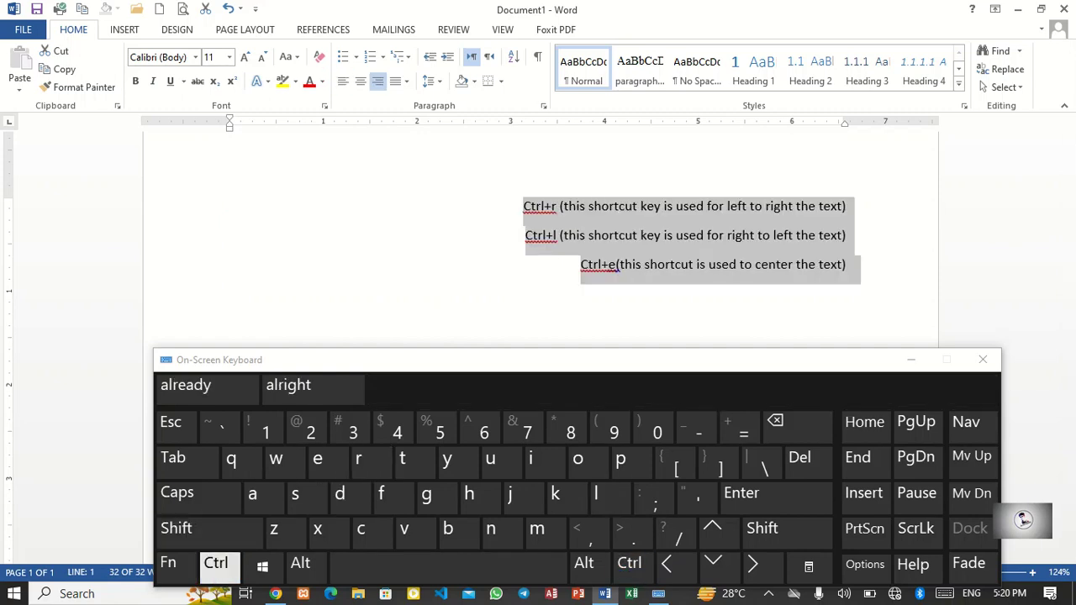
left_click(317, 459)
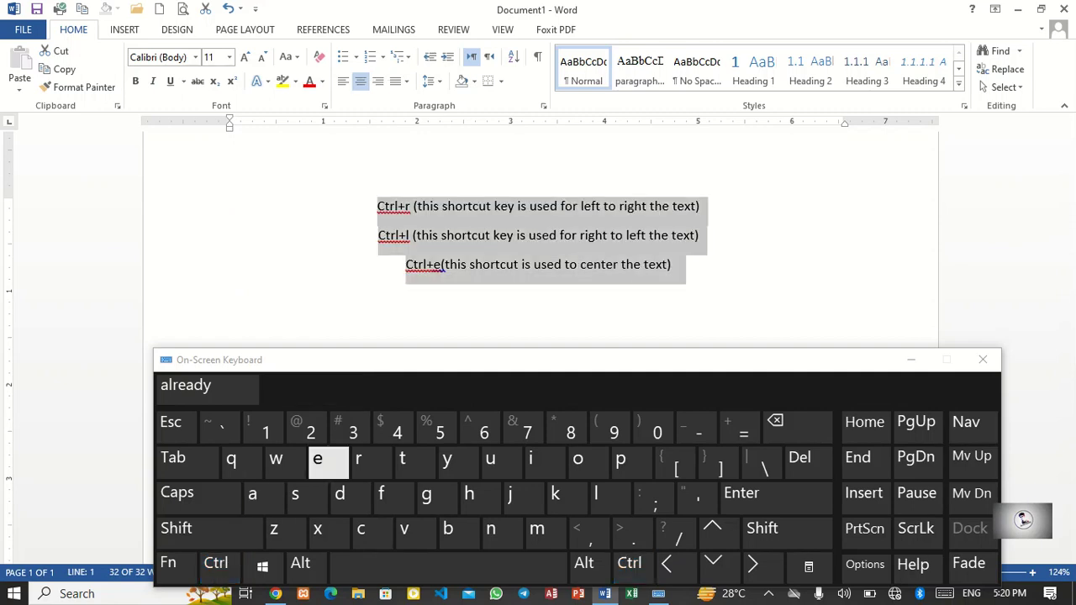
Step: Close the On-Screen Keyboard and left-align the selected text with the physical keyboard shortcut
left_click(982, 360)
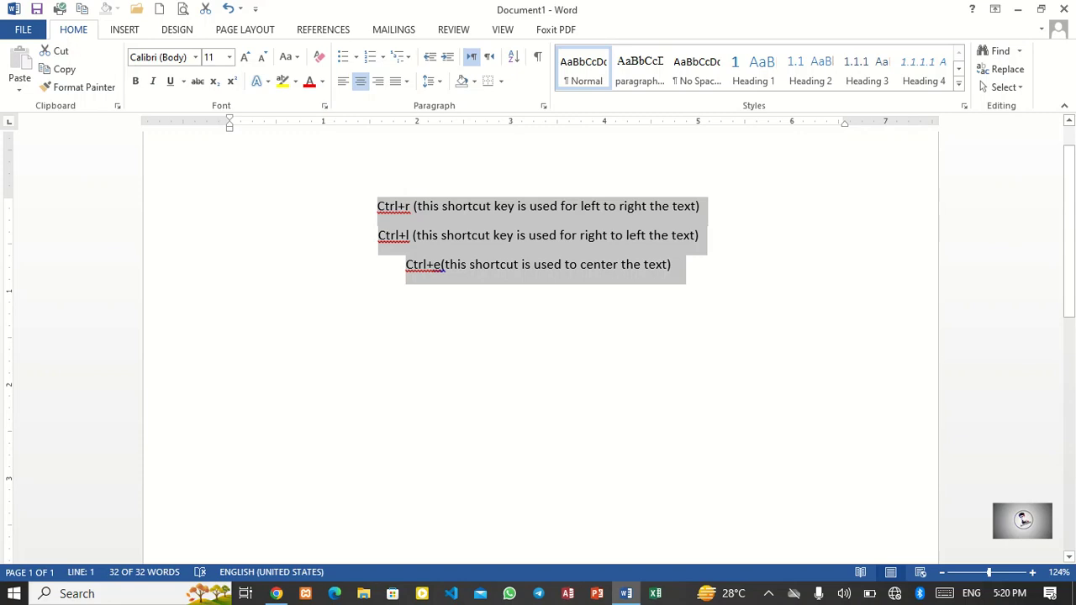
key("ctrl+l")
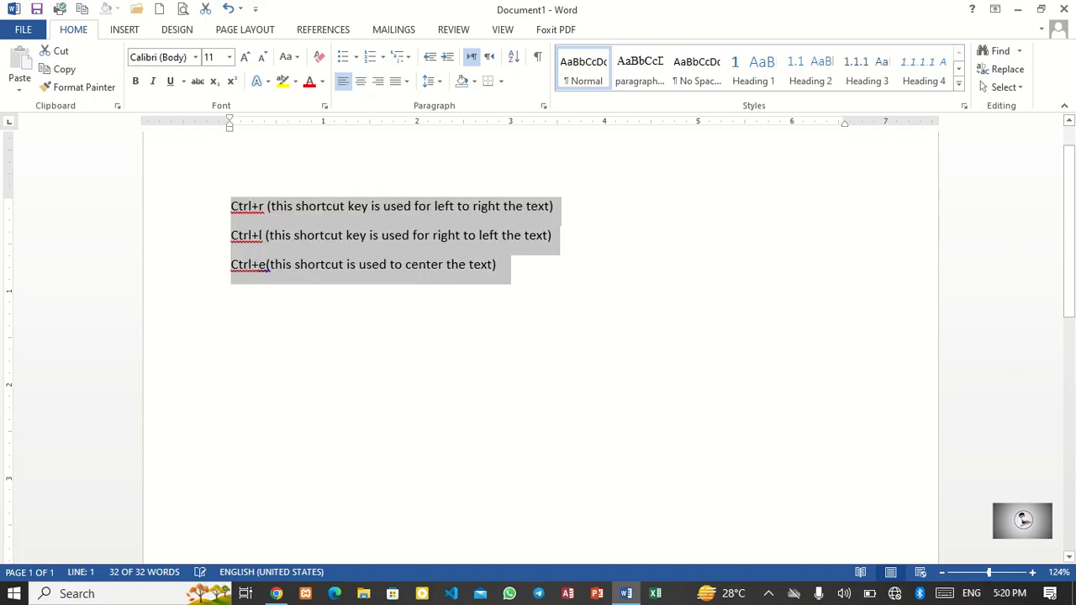
Step: Add a fourth note line 'Ctrl+j ( to justify the text)' below the center-shortcut note
left_click(498, 265)
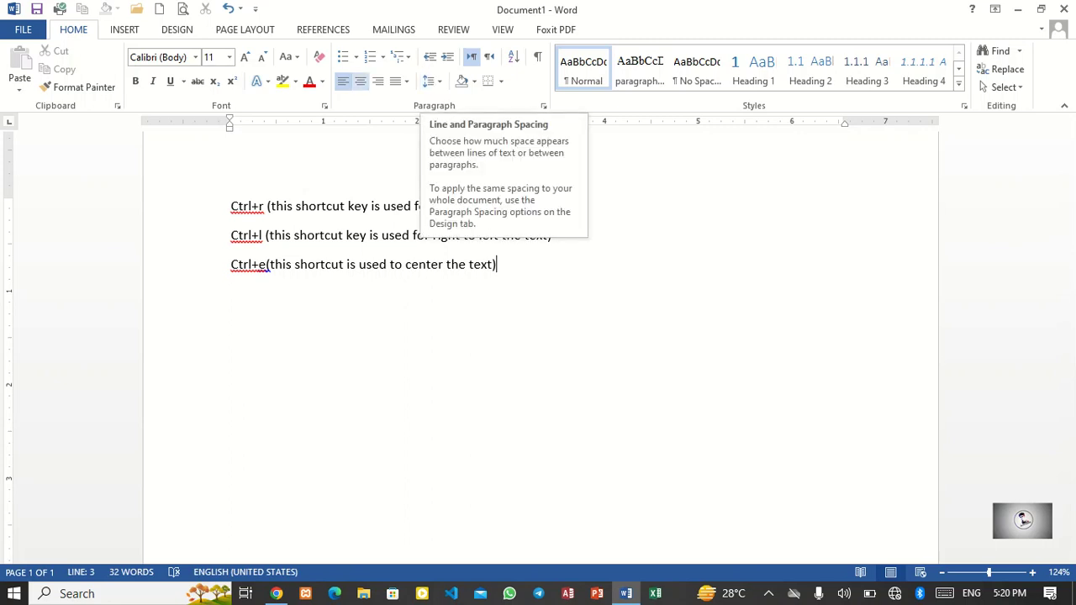
key("Return")
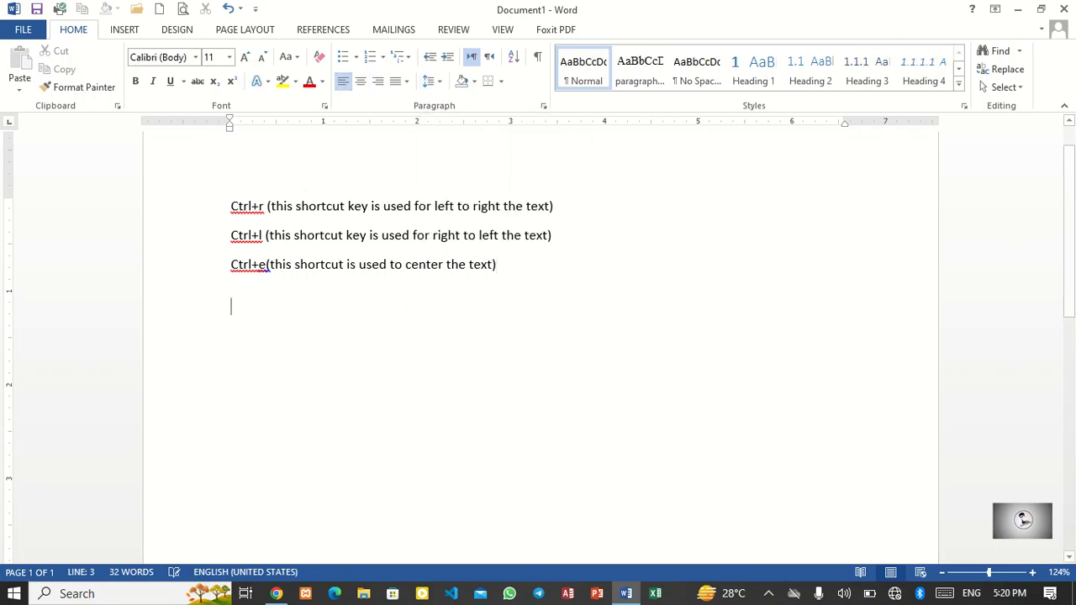
type("ctrl ")
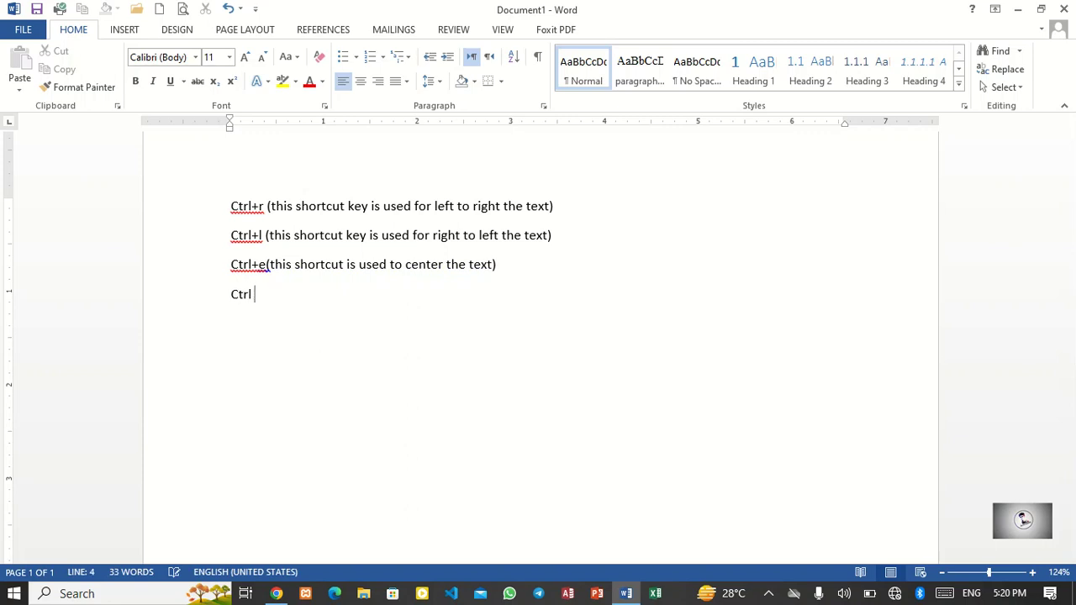
type("+jst")
type(" (")
type(" to justif")
type("y the ")
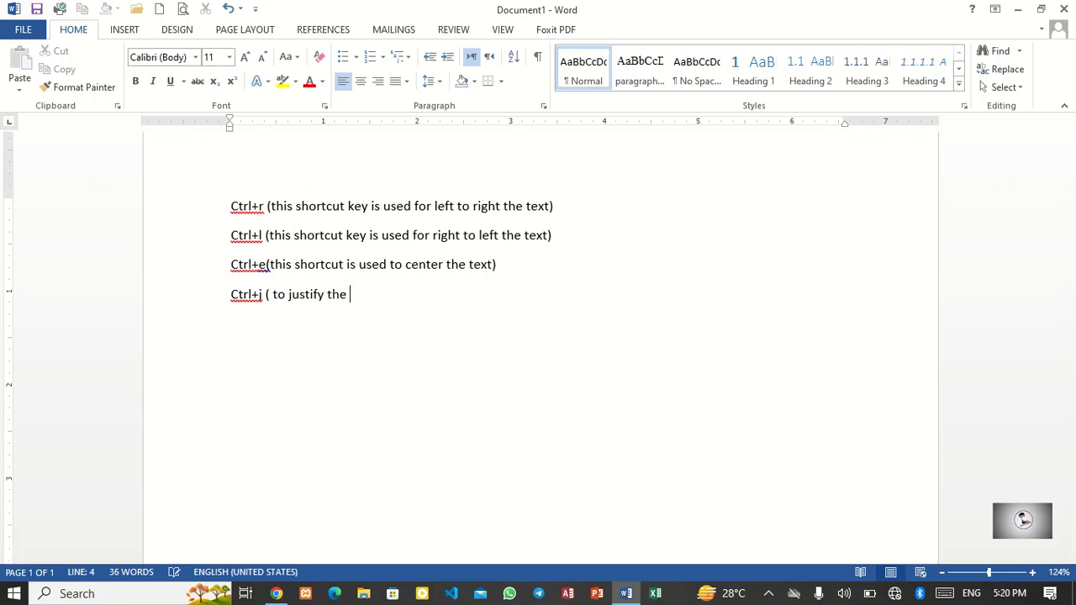
type("cortect")
key("BackSpace")
key("BackSpace")
type("n")
type("t")
key("BackSpace")
key("BackSpace")
type("nt or t")
type("ext")
key("BackSpace")
key("BackSpace")
key("BackSpace")
key("BackSpace")
key("BackSpace")
key("BackSpace")
key("BackSpace")
key("BackSpace")
key("BackSpace")
key("BackSpace")
key("BackSpace")
key("BackSpace")
left_click(348, 294)
key("End")
type(")")
Step: Select all the text and justify it, briefly opening and closing the line spacing options
key("ctrl+a")
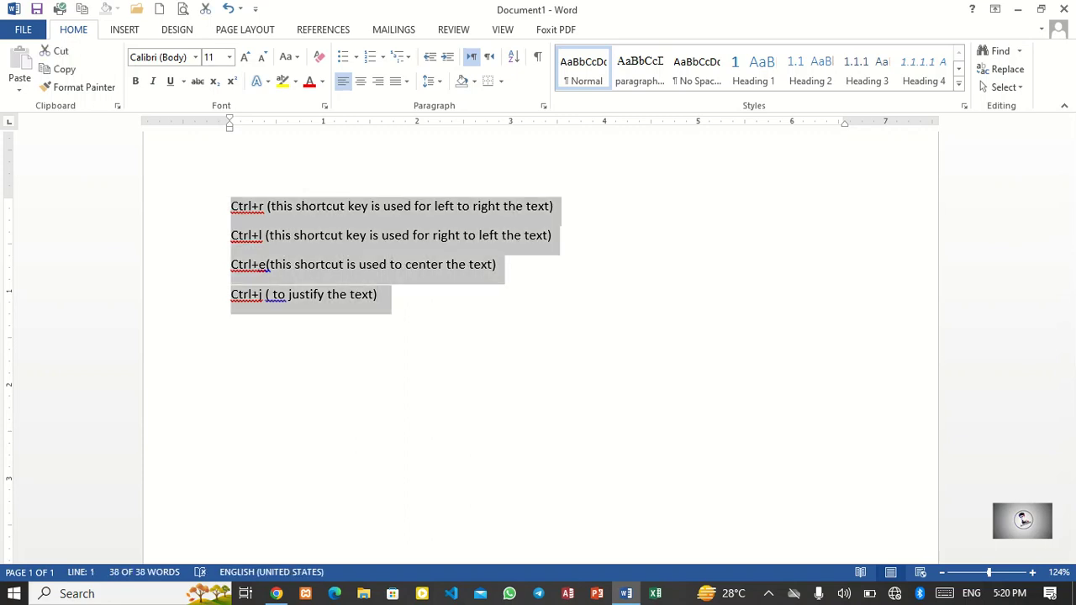
key("ctrl+j")
left_click(432, 81)
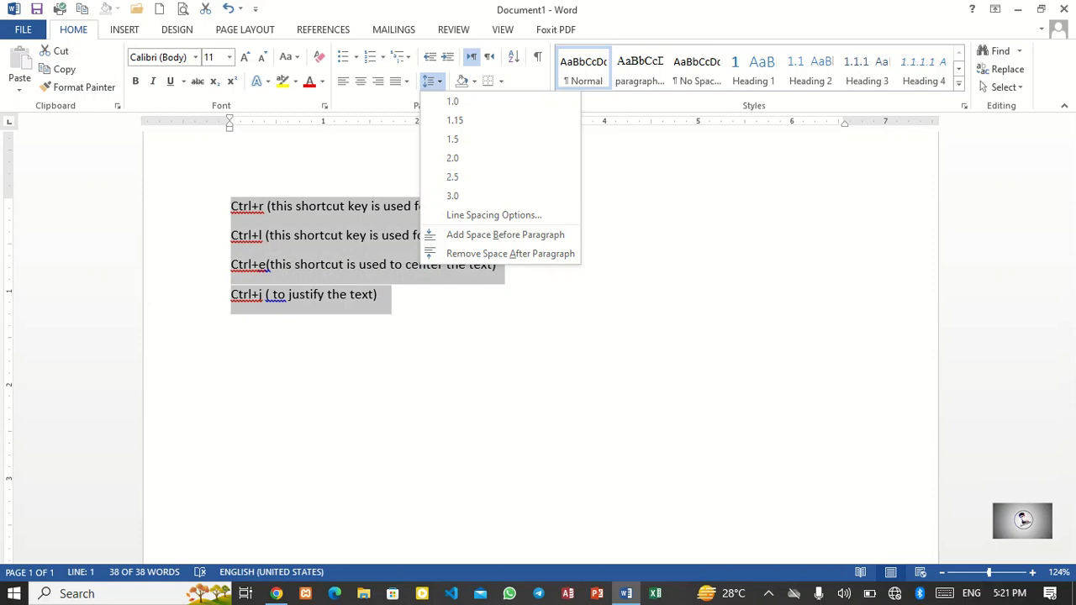
key("Escape")
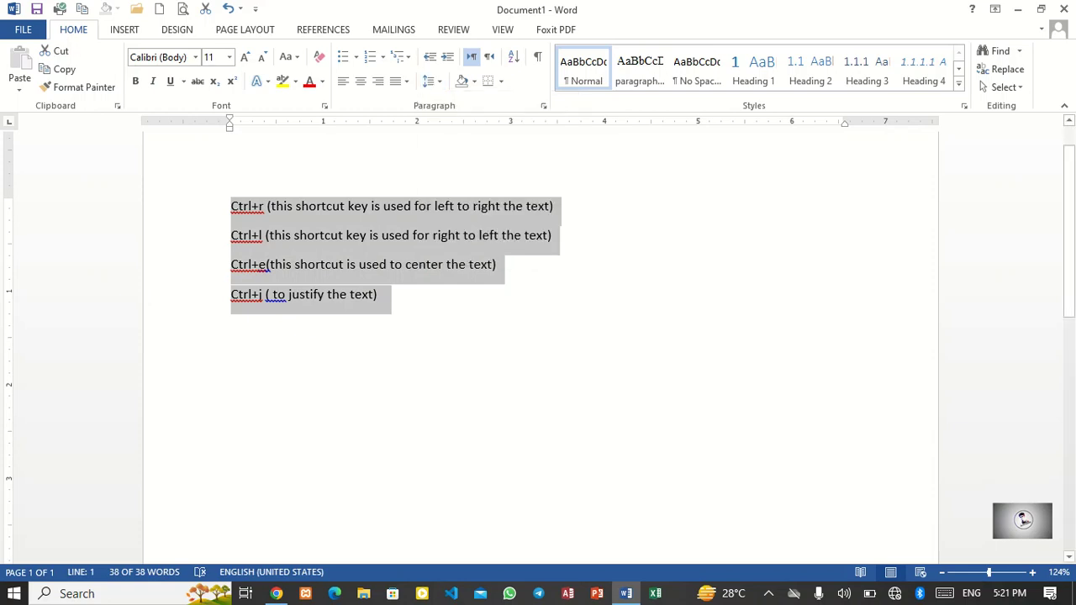
Step: Replace all the notes with two sample paragraphs generated by =rand(2)
key("Delete")
type("=rand")
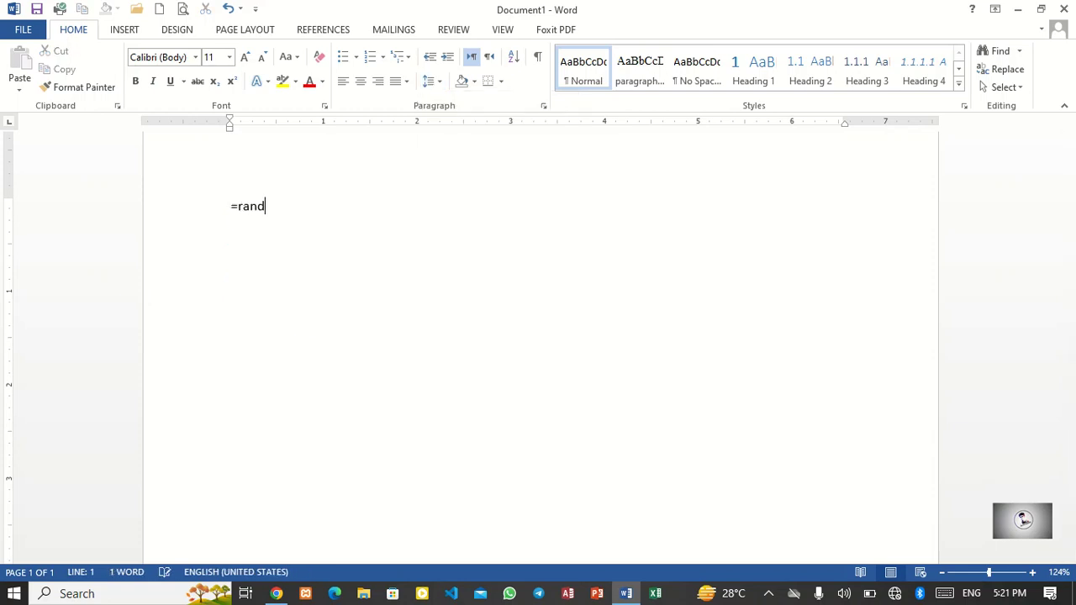
type("(2)")
key("Return")
Step: Select both paragraphs, enlarge the font to 14 pt, and switch them to left alignment and back to justified
left_click_drag(747, 312, 232, 206)
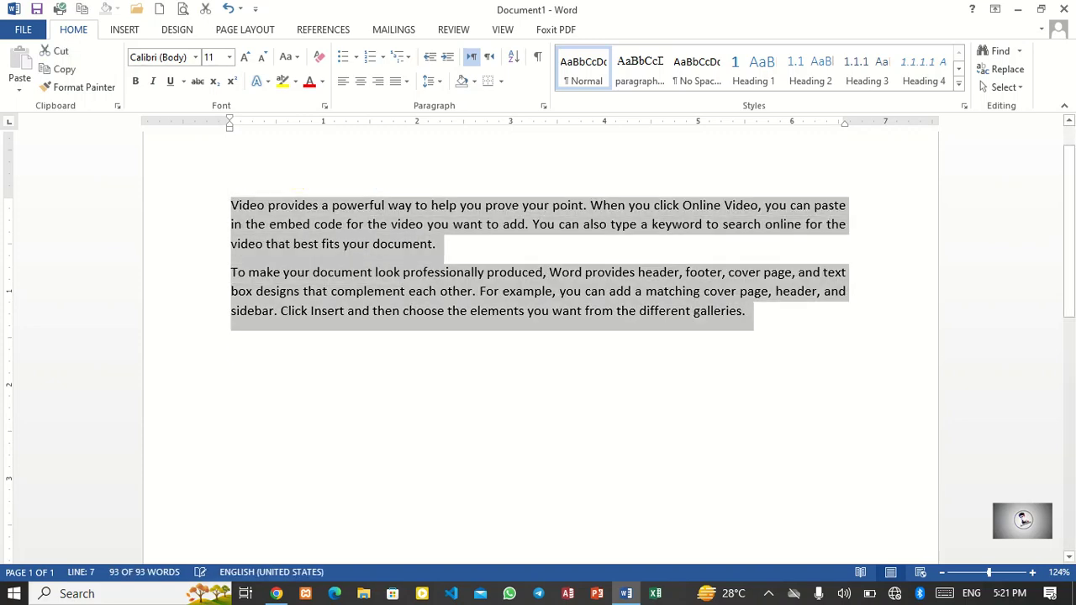
key("ctrl+bracketright")
key("ctrl+bracketright")
key("ctrl+bracketright")
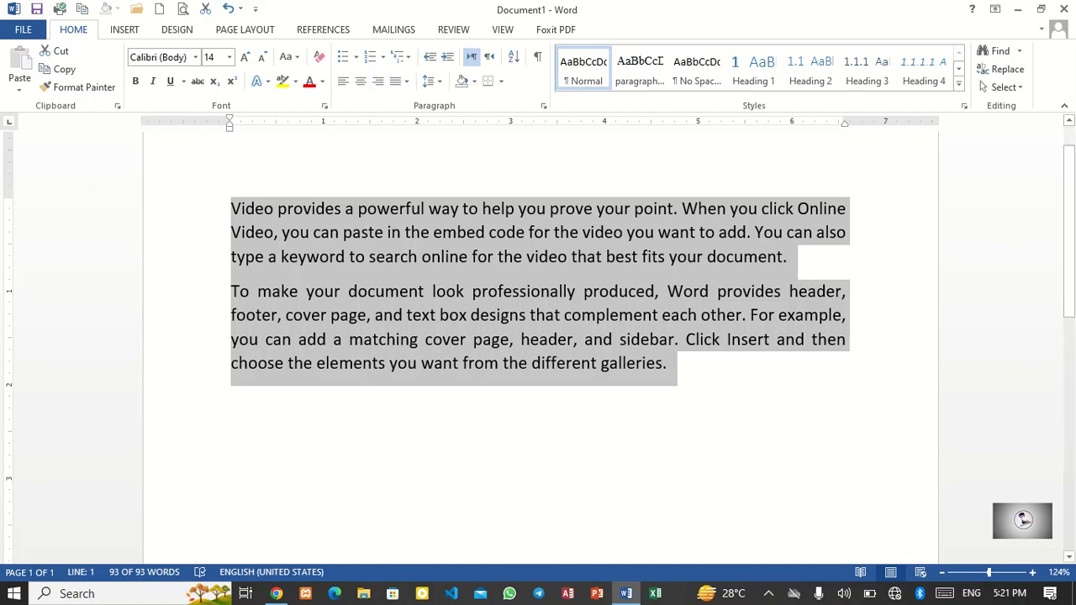
key("ctrl+l")
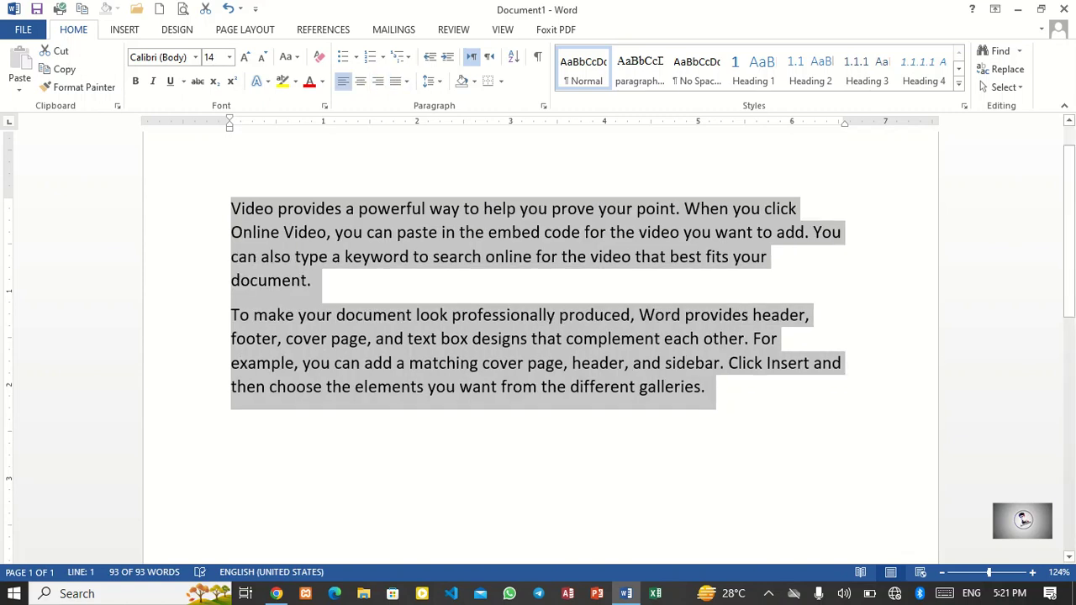
key("ctrl+j")
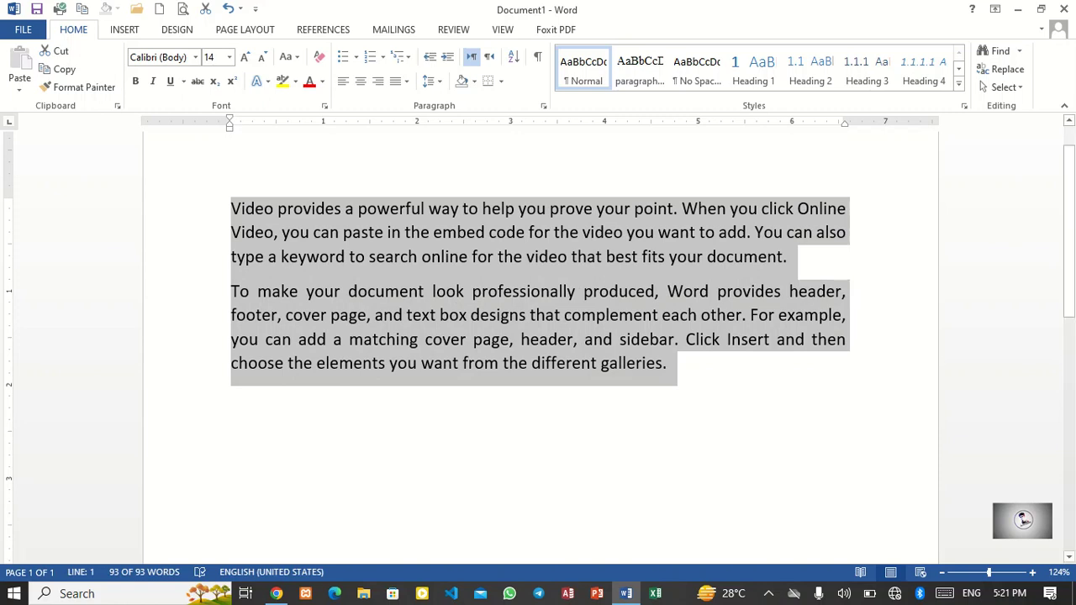
Step: Test a line break at the end of the second paragraph and start a new paragraph below it
left_click(669, 364)
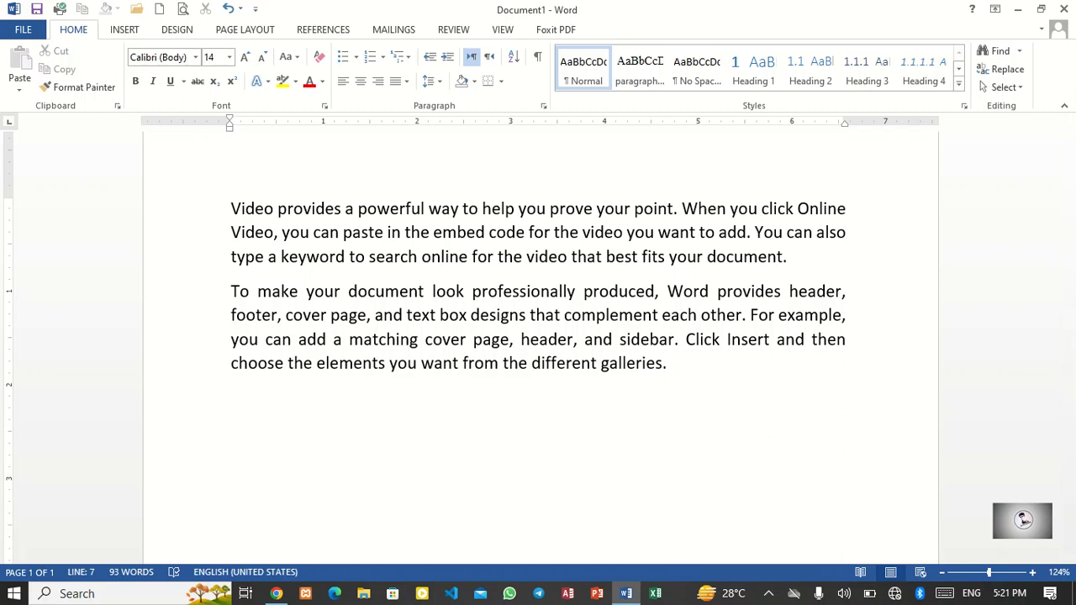
key("shift+Return")
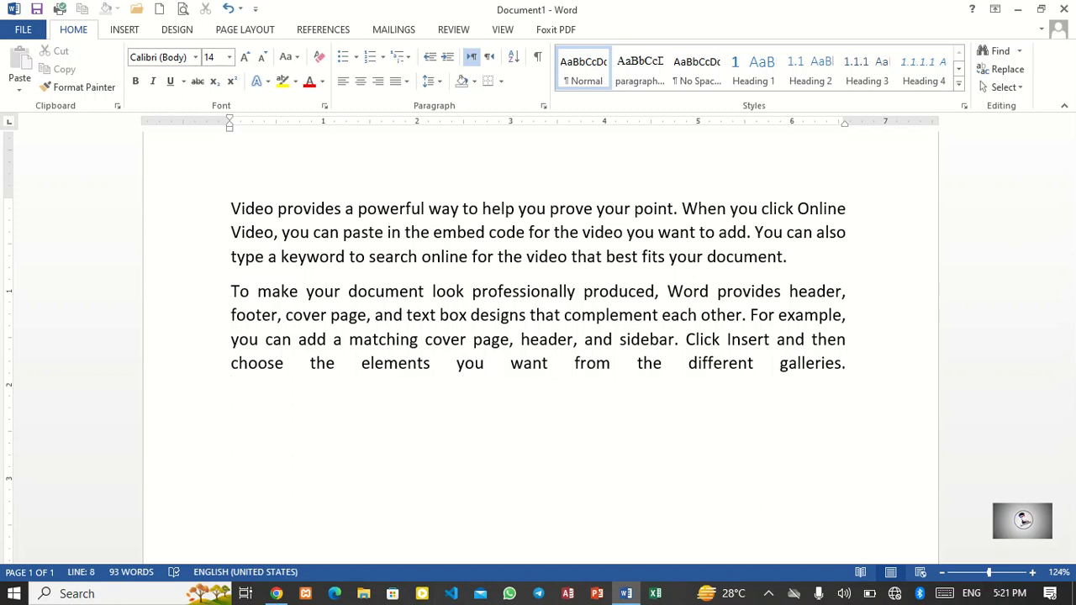
key("BackSpace")
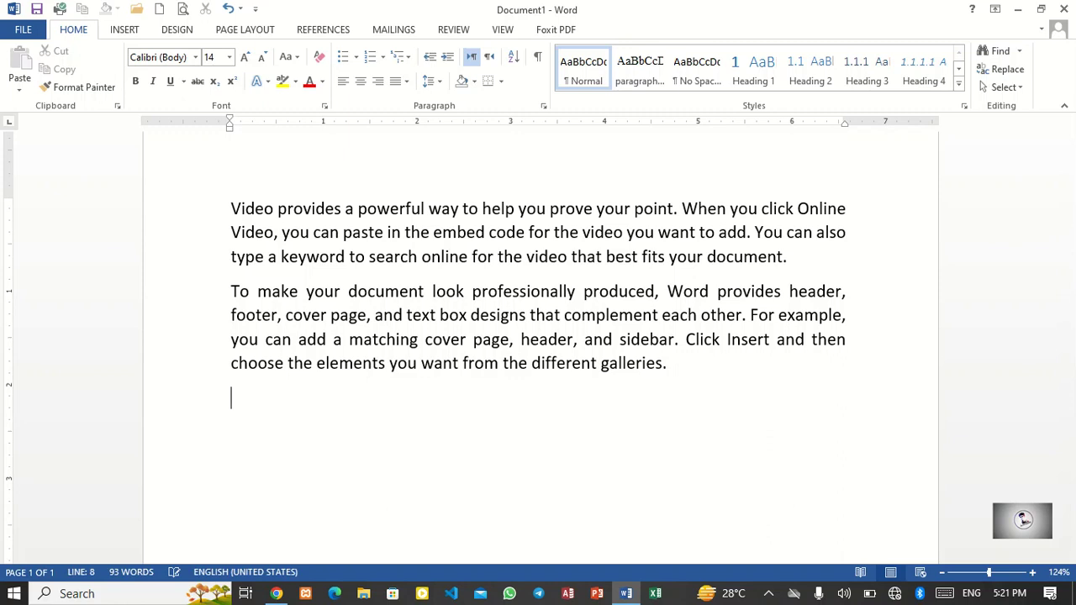
Step: Type the sentence 'To complete the entire line we use the following shortcut key'
type("To complete th e")
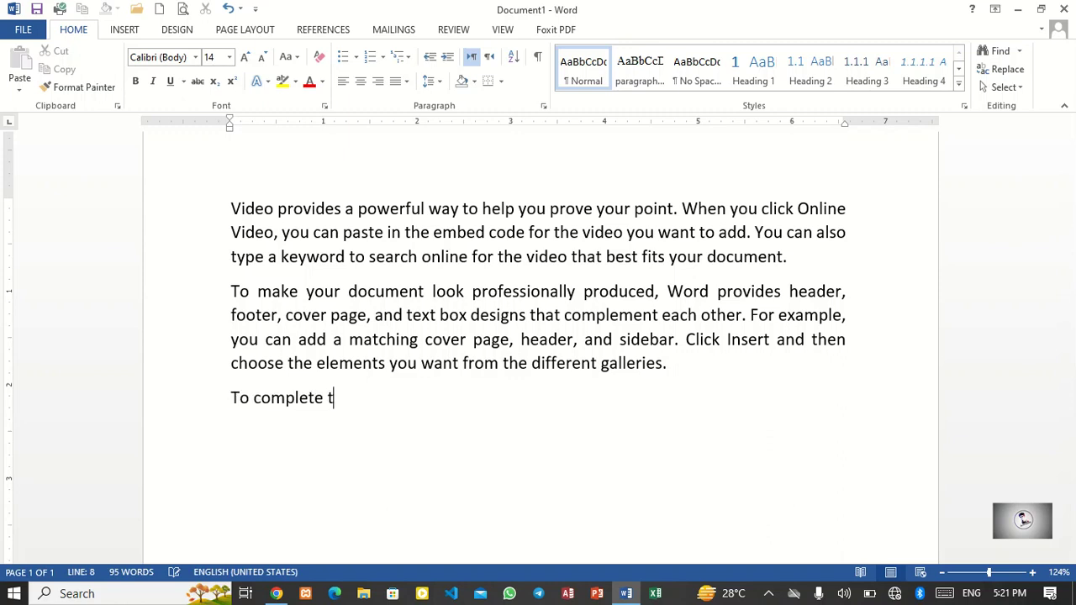
key("BackSpace")
key("BackSpace")
type("e entire line ")
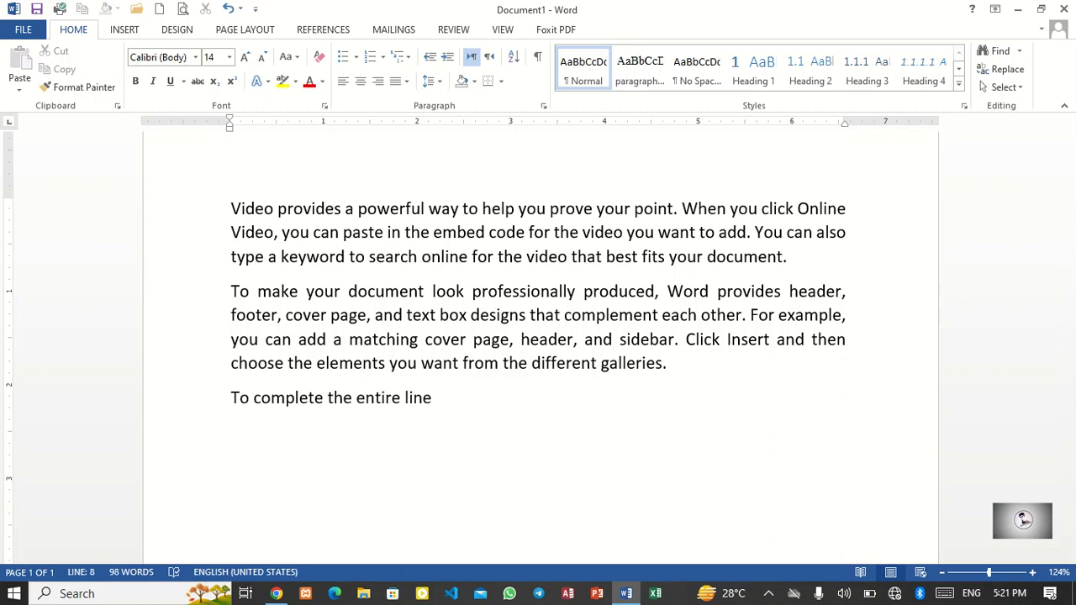
type("se")
key("BackSpace")
key("BackSpace")
type("we use th")
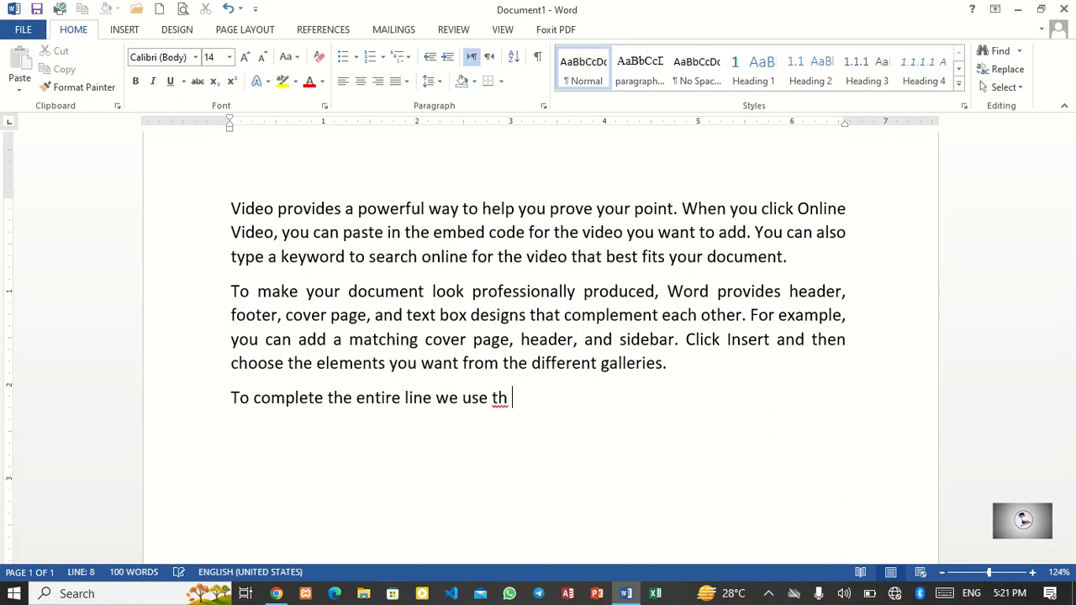
key("BackSpace")
key("BackSpace")
type("e")
key("BackSpace")
type("he ")
type("fool")
key("BackSpace")
key("BackSpace")
type("llwo")
key("BackSpace")
key("BackSpace")
type("o")
type("wing sh")
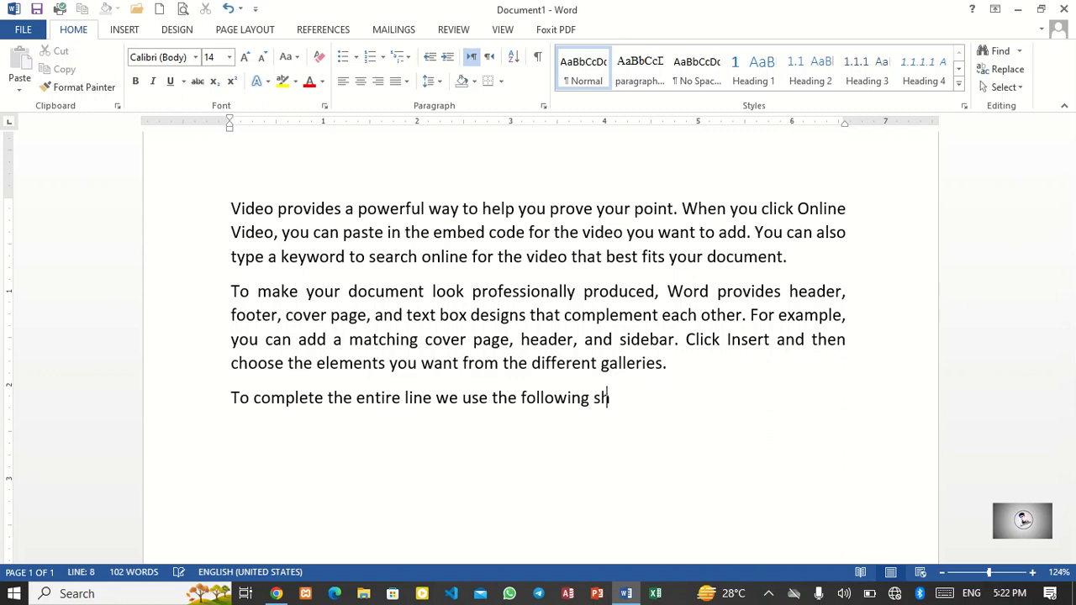
type("ortcut key")
Step: Add a new line reading 'Shift+enter'
key("Return")
type("shfit")
key("BackSpace")
key("BackSpace")
key("BackSpace")
type("ift+enter")
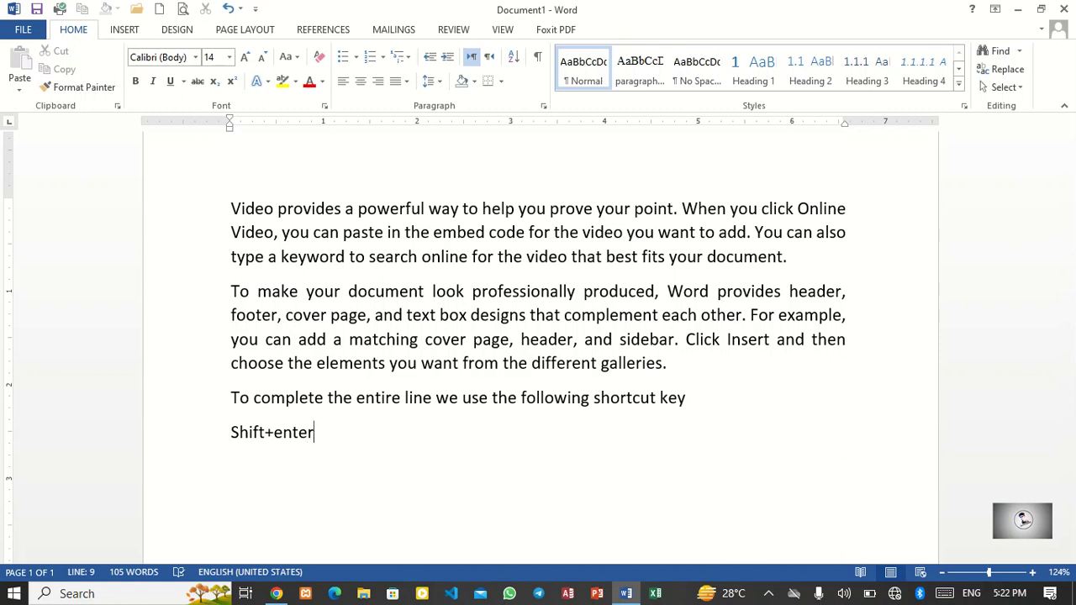
Step: Insert a line break at the end of the second paragraph and open the print preview
left_click(669, 363)
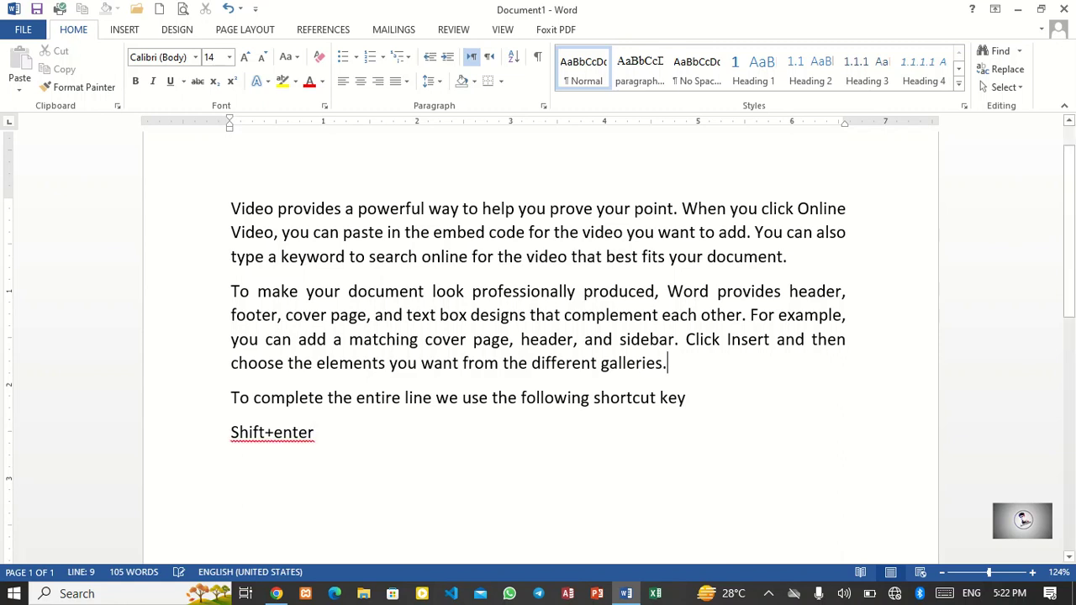
key("shift+Return")
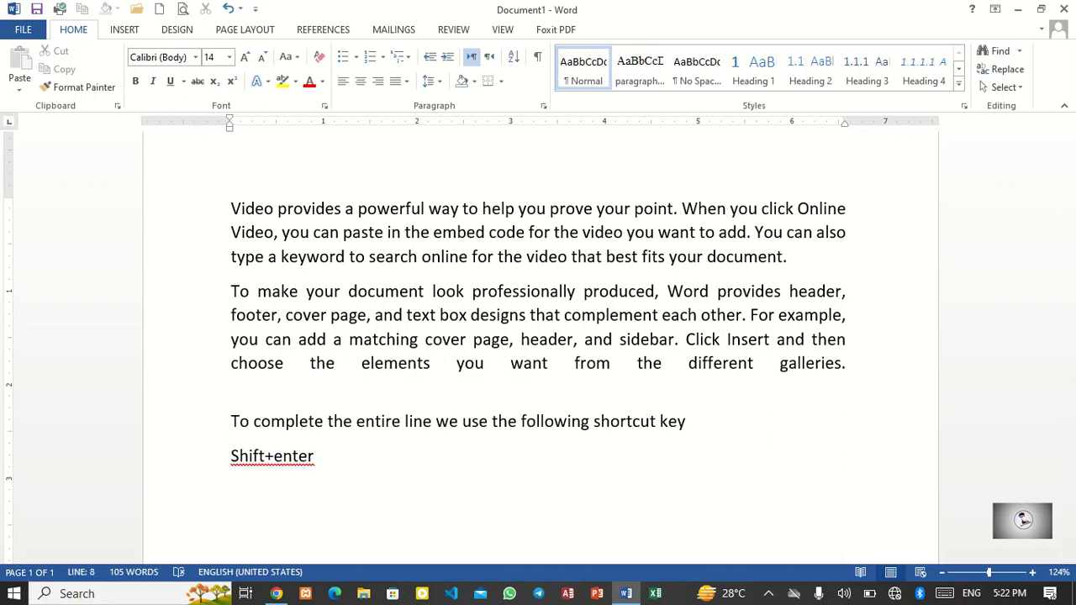
key("BackSpace")
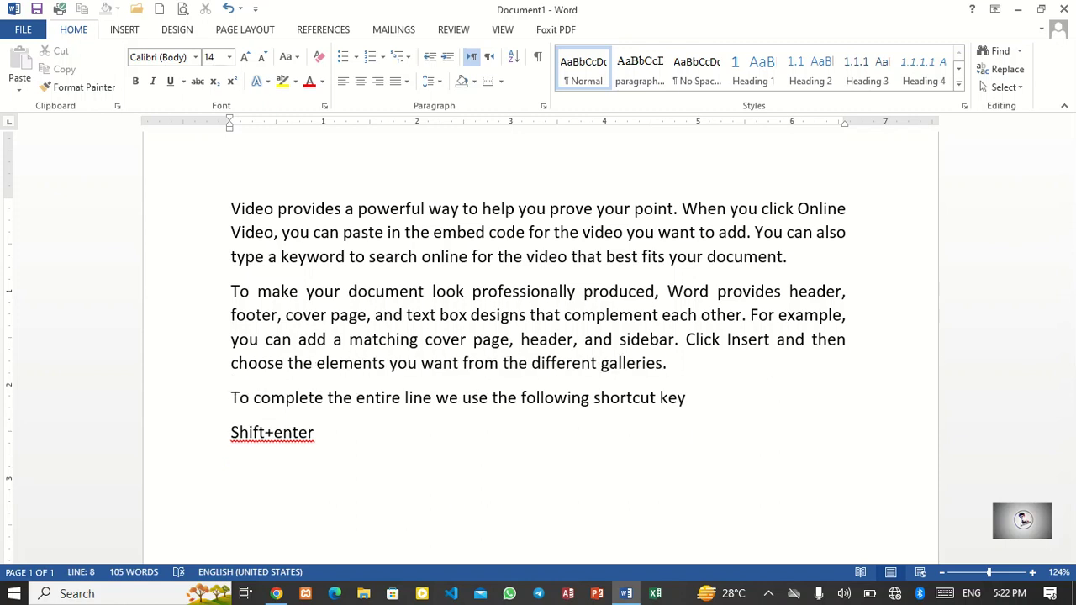
key("shift+Return")
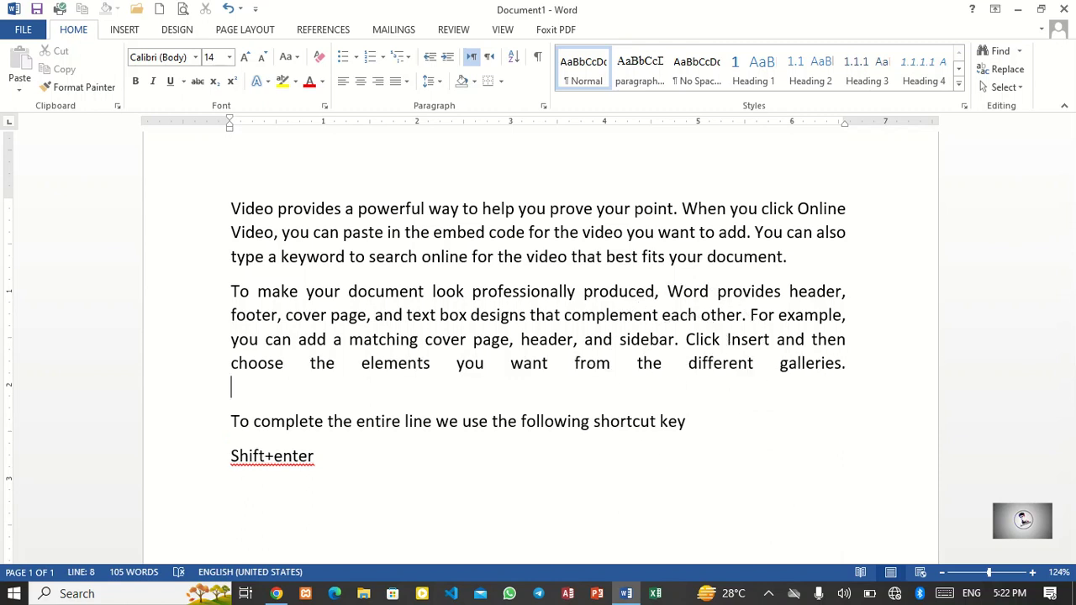
key("ctrl+p")
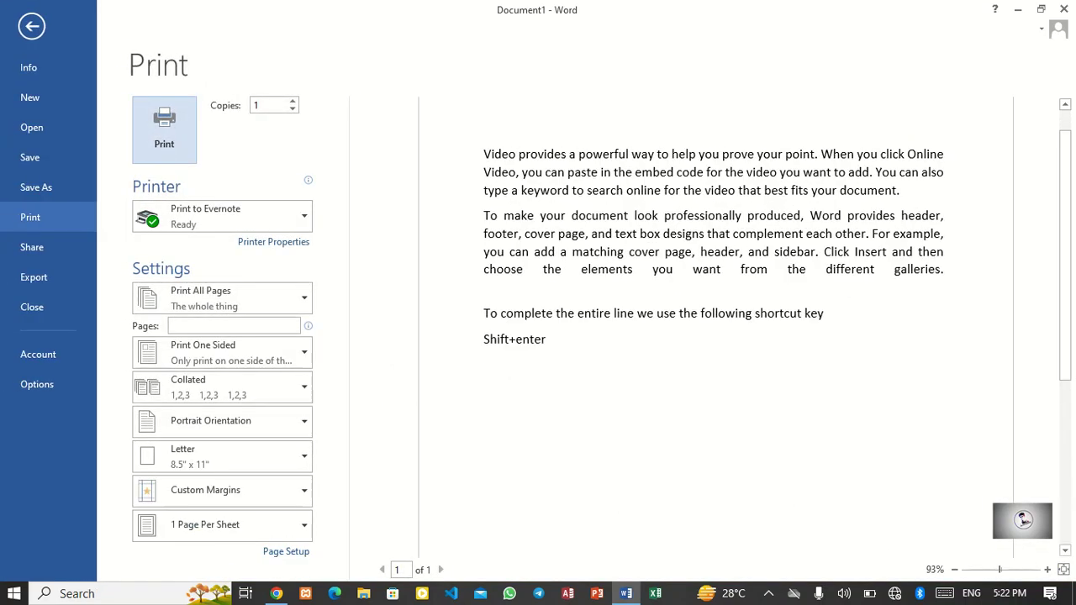
Step: Examine the print preview at different zoom levels
scroll(722, 327, "up", 1)
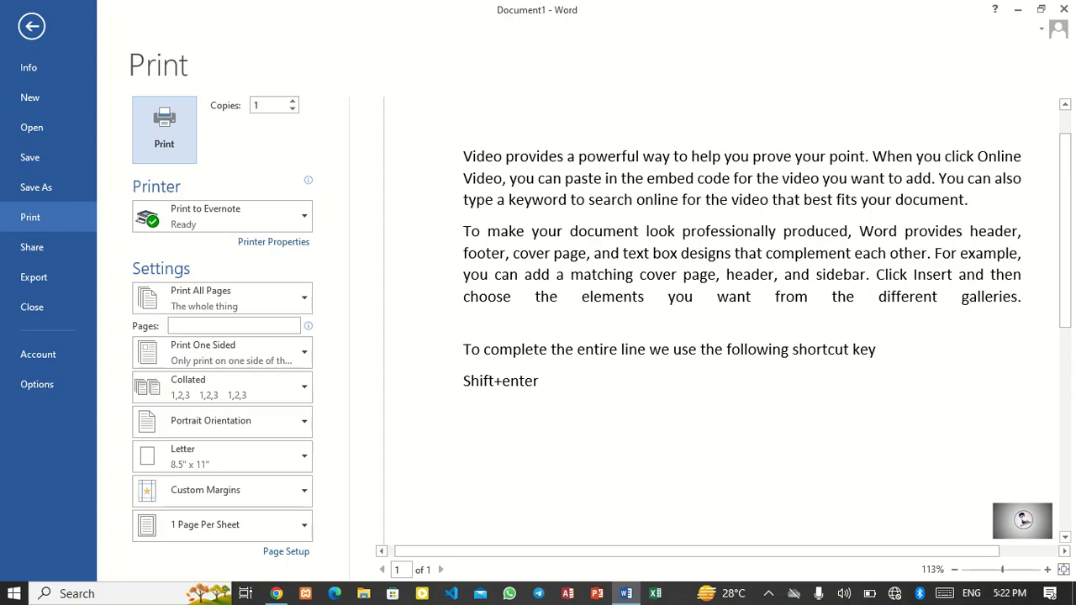
scroll(721, 328, "down", 6)
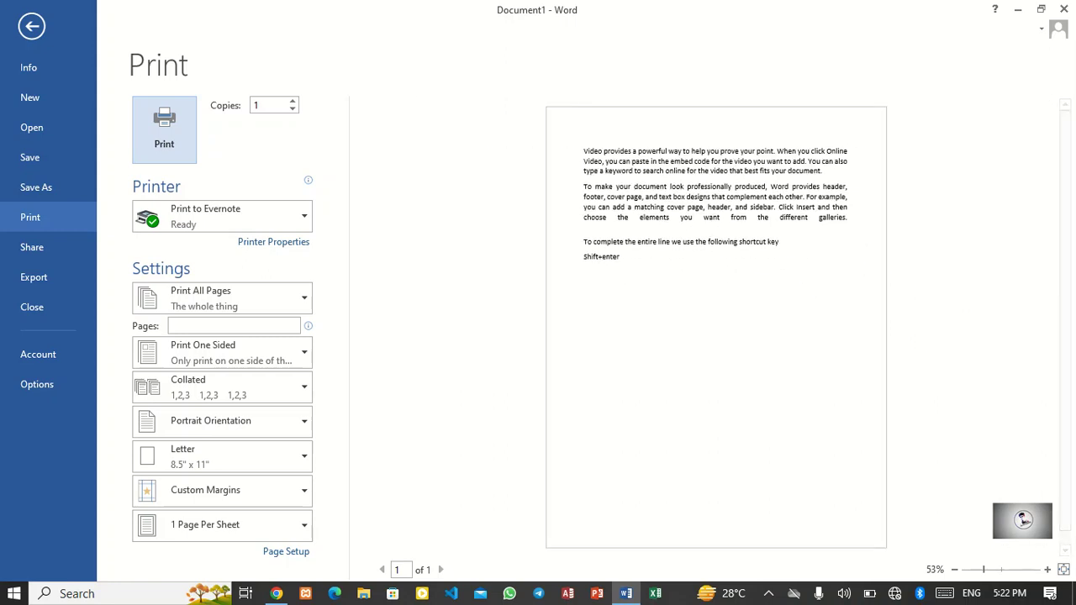
scroll(721, 328, "up", 2)
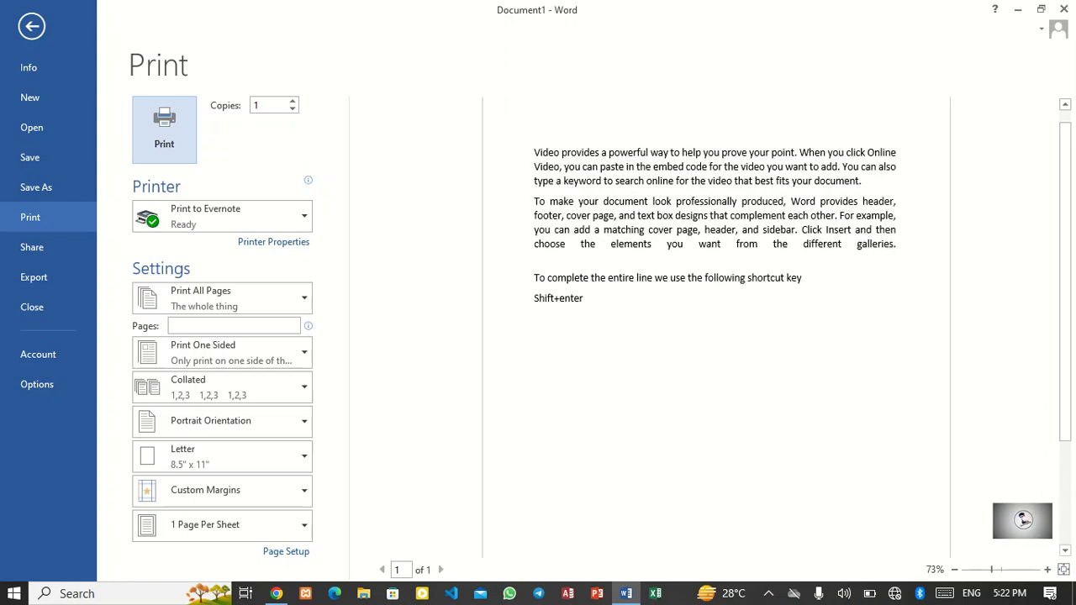
Step: Return to the document and remove the line break at the end of the second paragraph
left_click(31, 26)
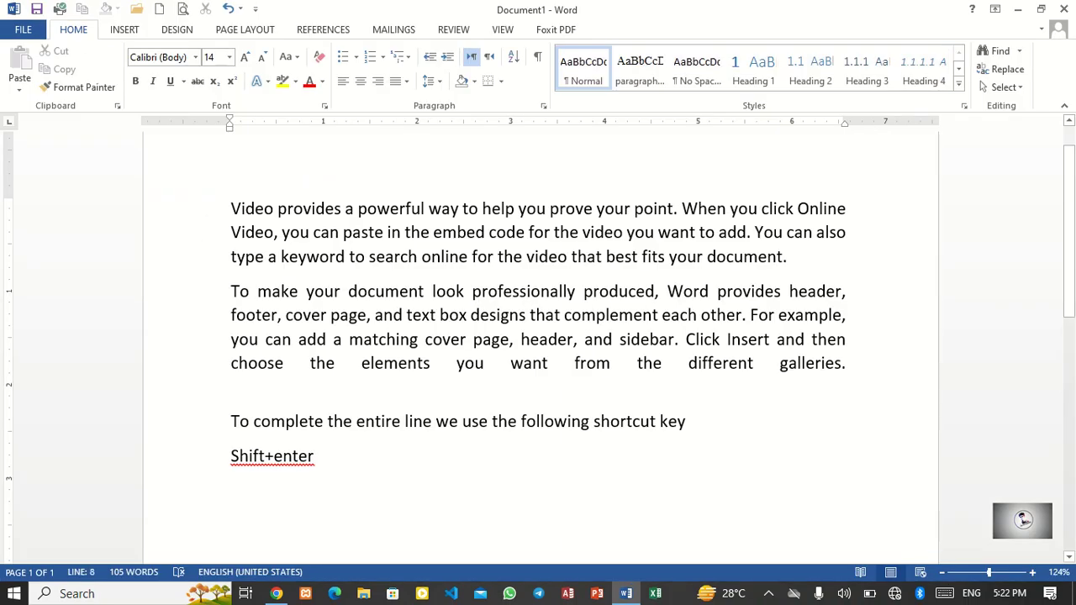
key("BackSpace")
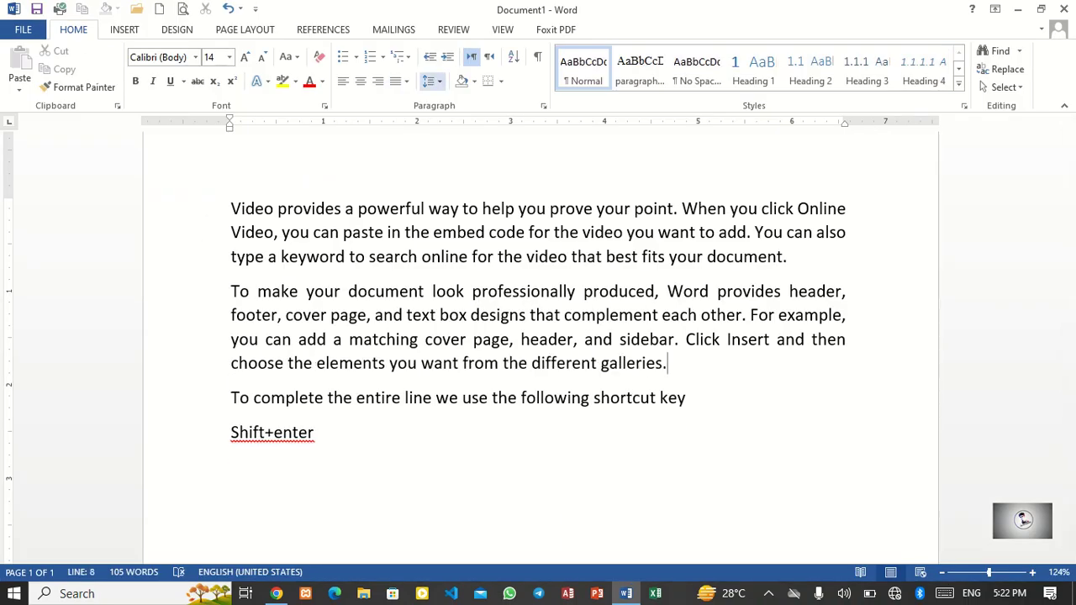
Step: Select all text and try line spacing of 1.15 and then 2.0
key("ctrl+a")
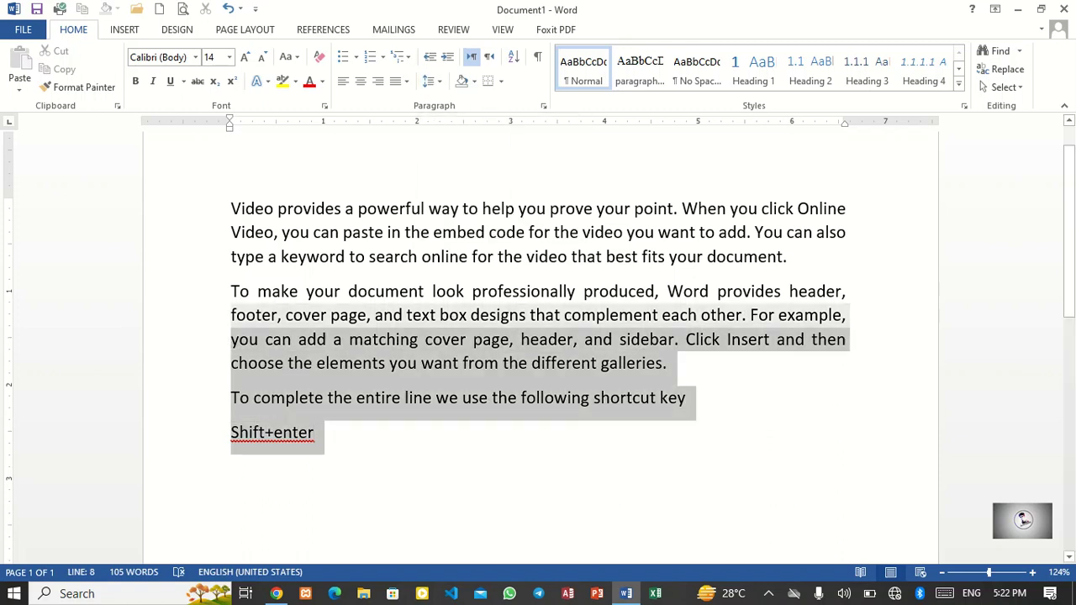
left_click(431, 80)
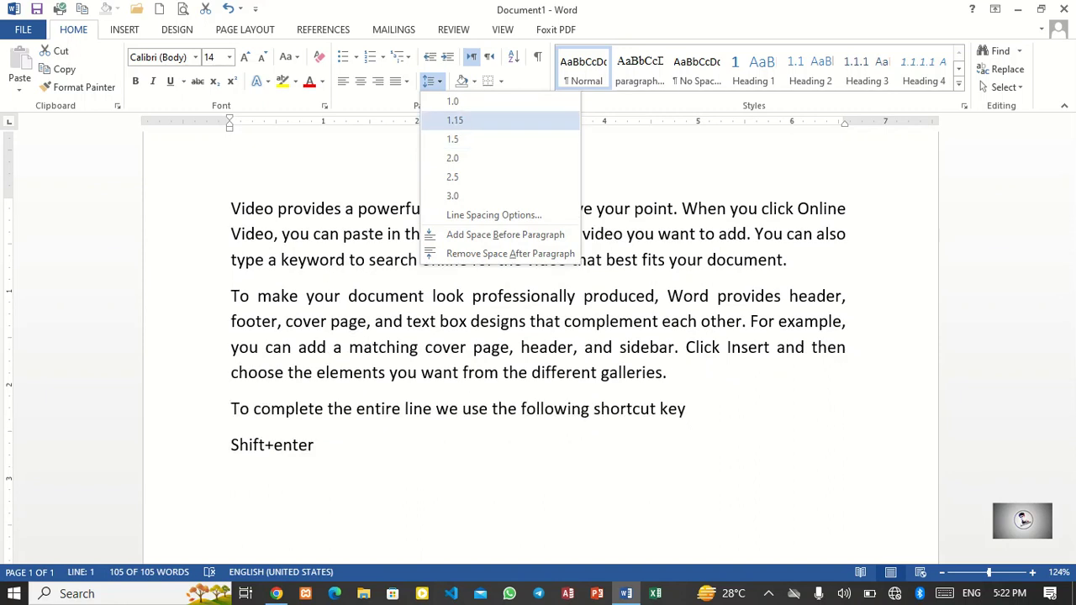
left_click(454, 121)
key("ctrl+a")
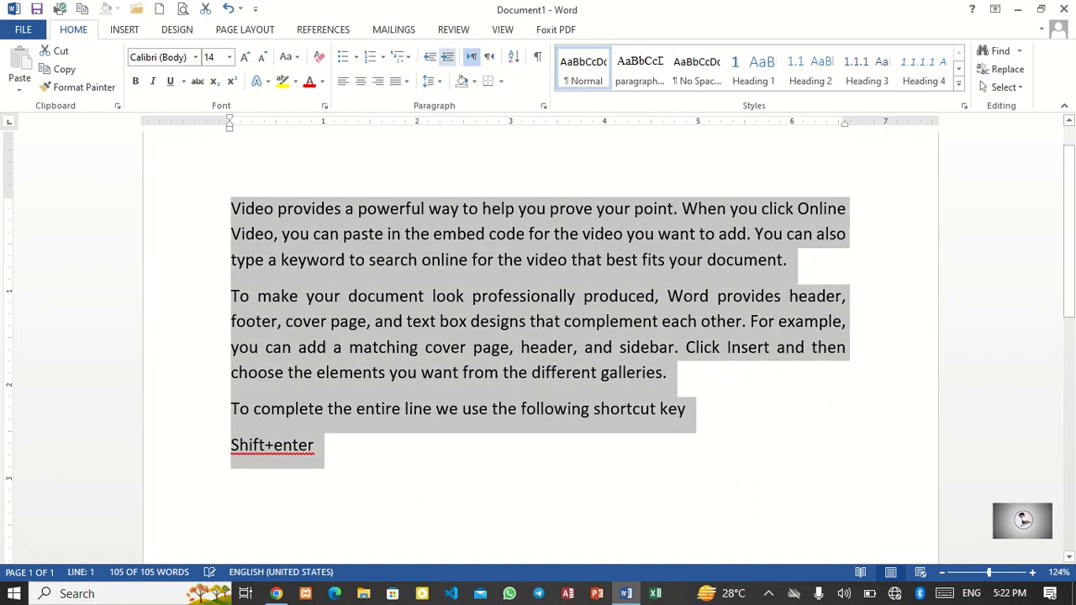
left_click(431, 81)
left_click(453, 158)
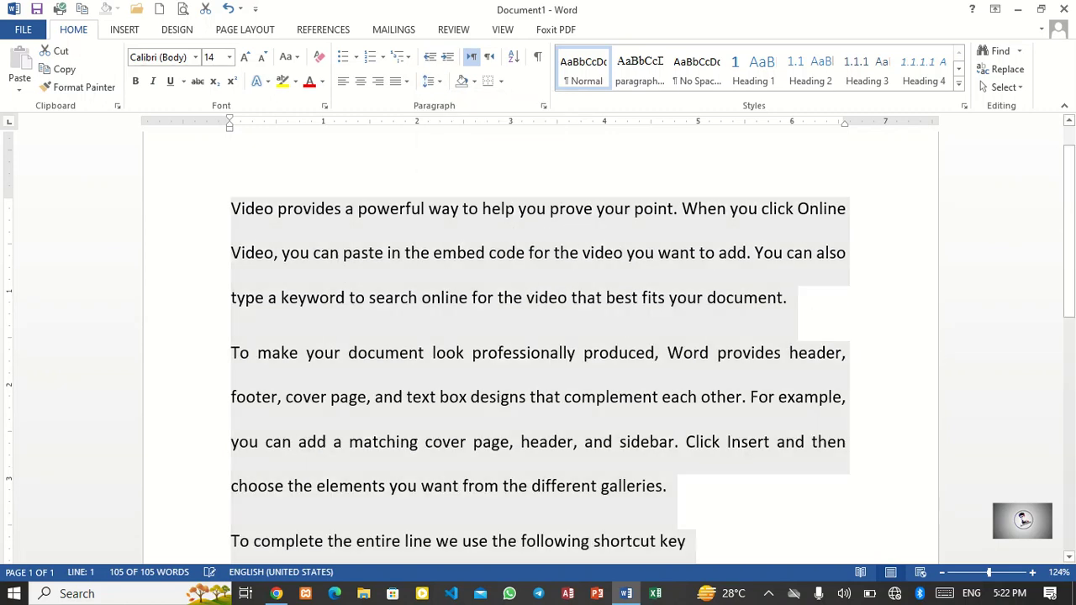
Step: Try 3.0 line spacing on all text and add space before paragraphs
left_click(430, 81)
left_click(452, 196)
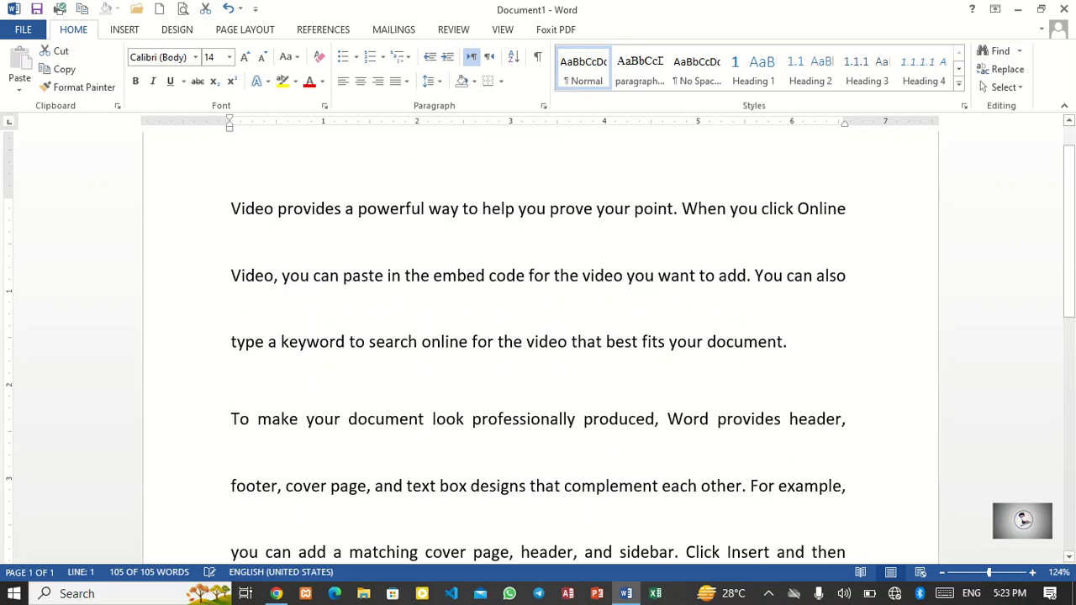
left_click(430, 81)
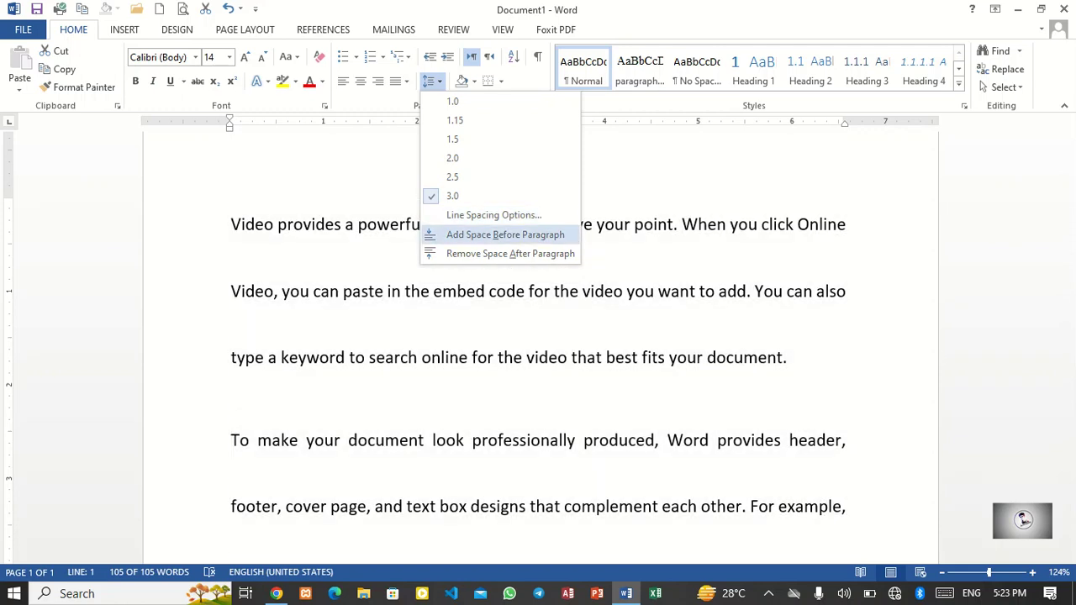
left_click(505, 234)
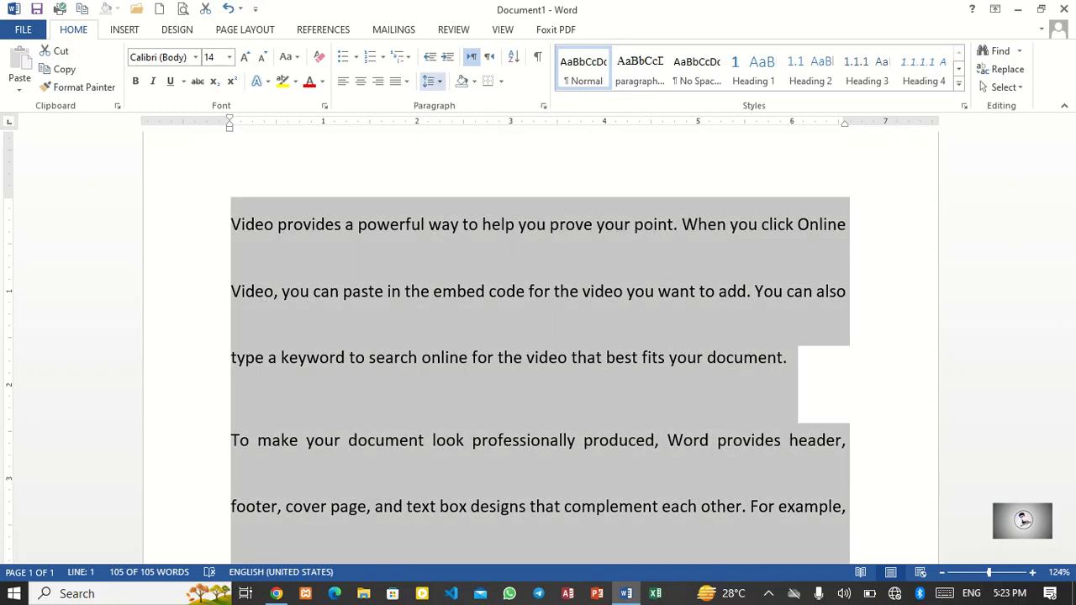
Step: Remove the space before paragraphs and set line spacing of all text to 1.5
left_click(430, 81)
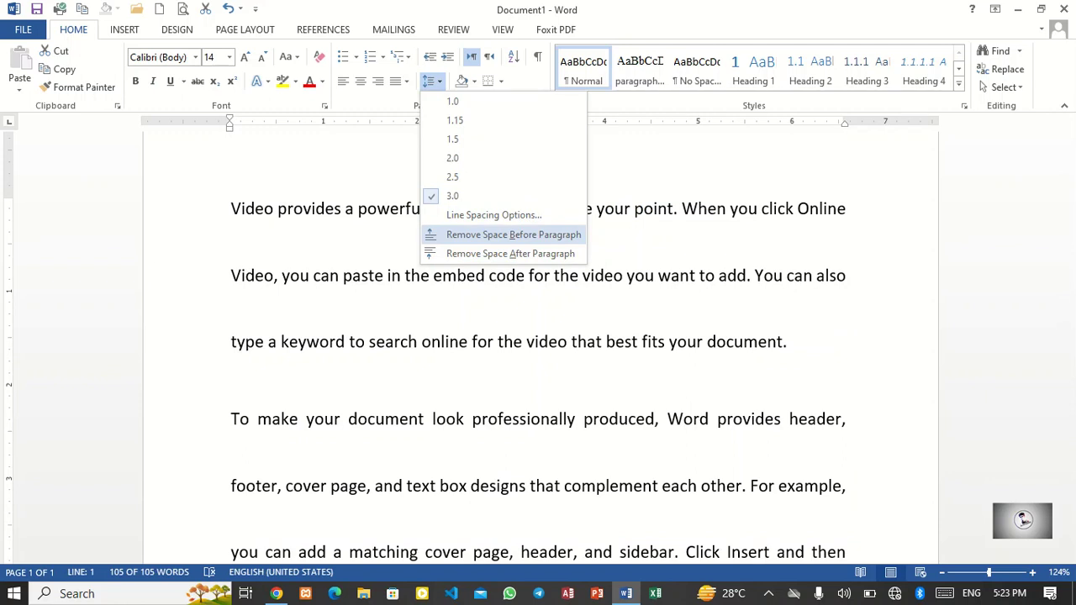
left_click(512, 235)
left_click(429, 81)
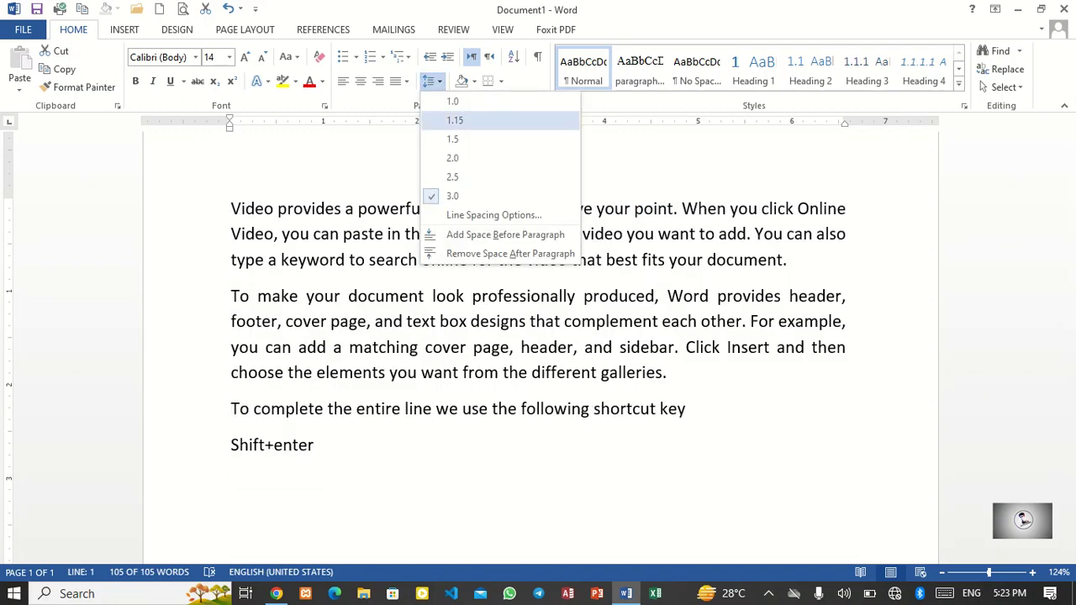
left_click(452, 139)
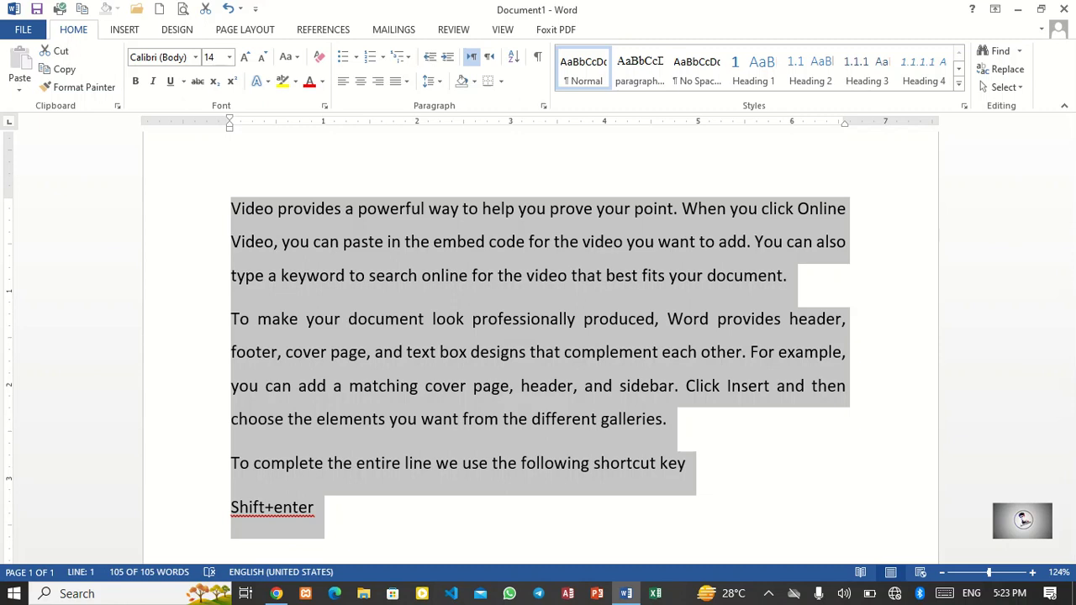
Step: Delete the 'Shift+enter' text from the last line
left_click(315, 507)
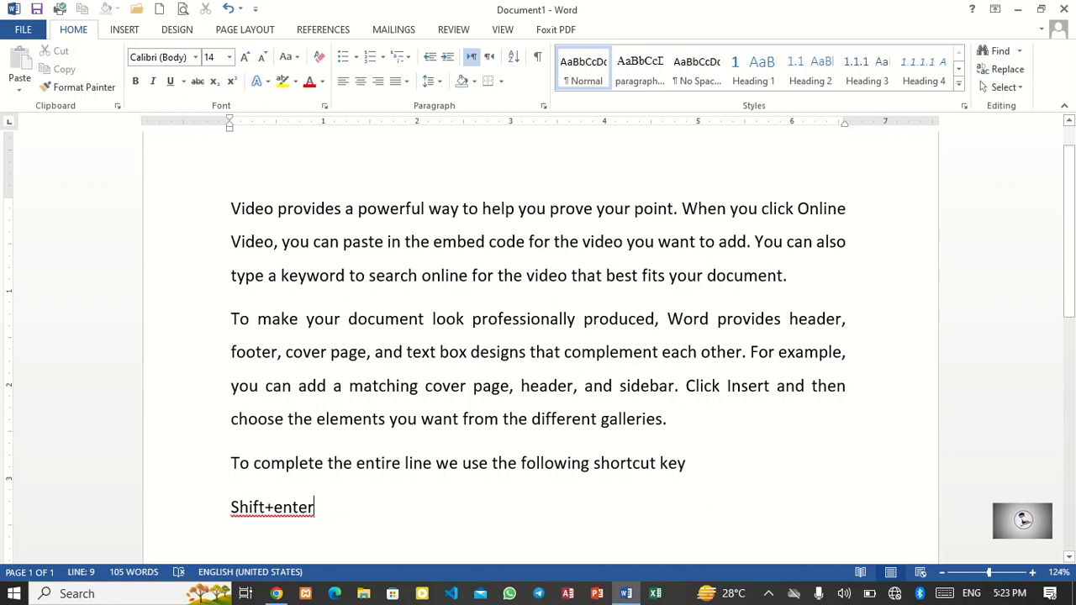
key("ctrl+shift+Up")
key("ctrl+shift+Up")
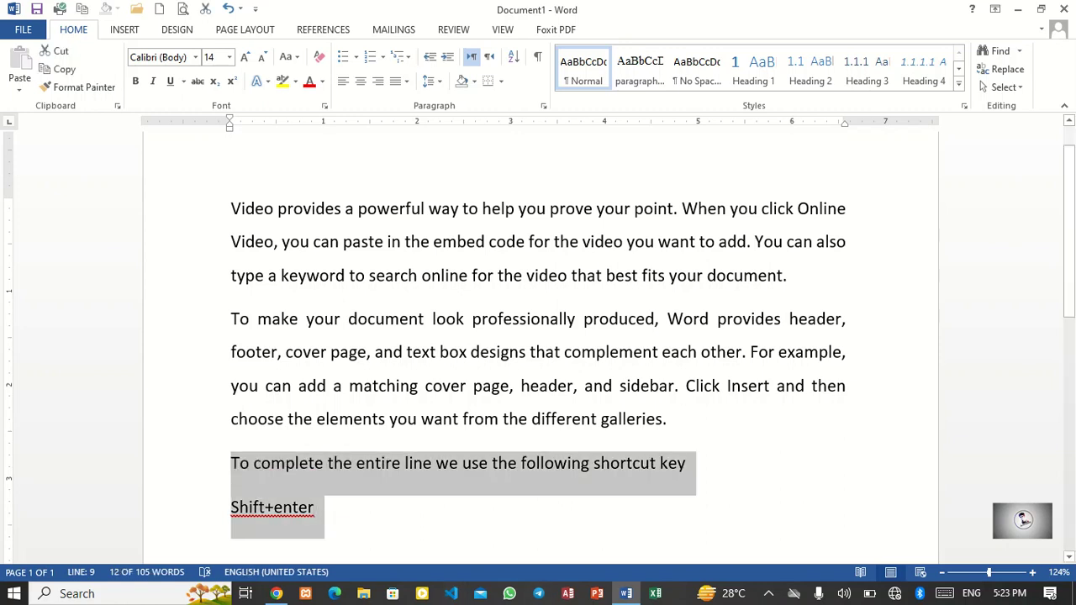
left_click(317, 507)
key("BackSpace")
key("BackSpace")
key("BackSpace")
key("BackSpace")
key("BackSpace")
key("BackSpace")
key("BackSpace")
key("BackSpace")
key("BackSpace")
key("BackSpace")
key("BackSpace")
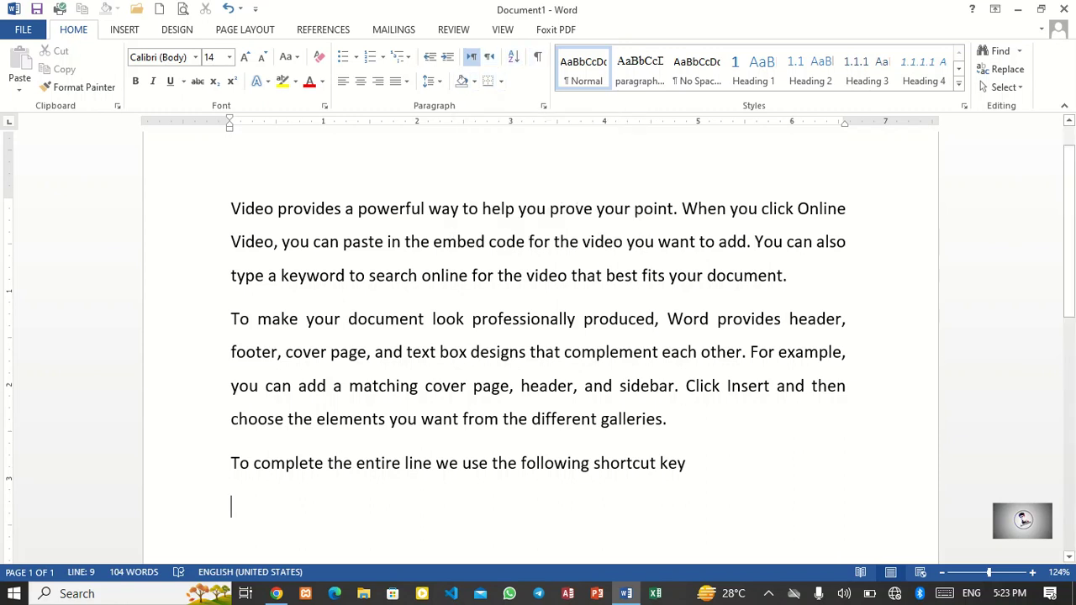
left_click(768, 594)
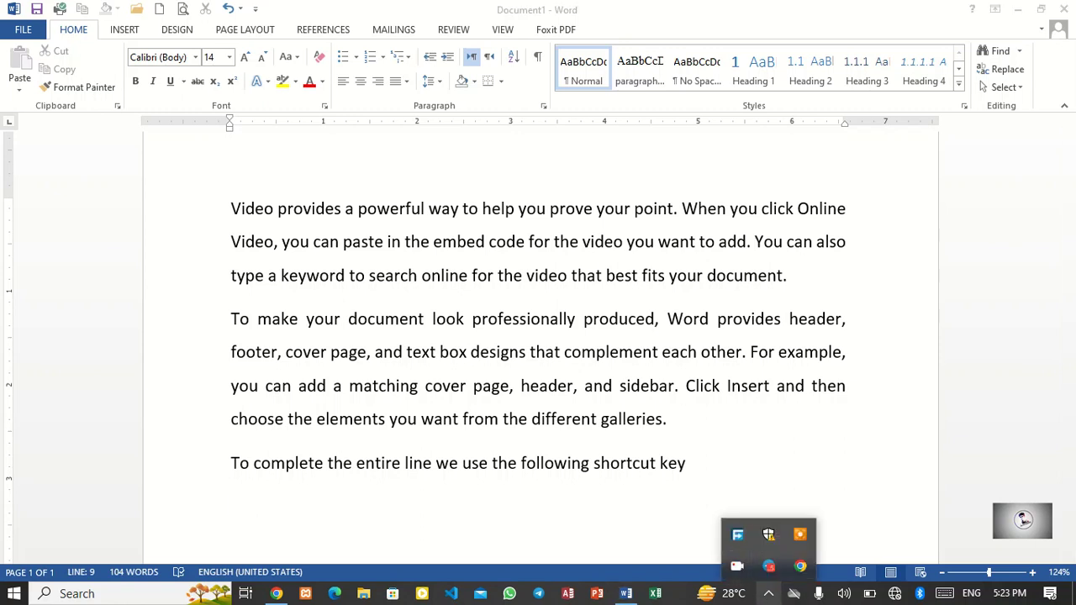